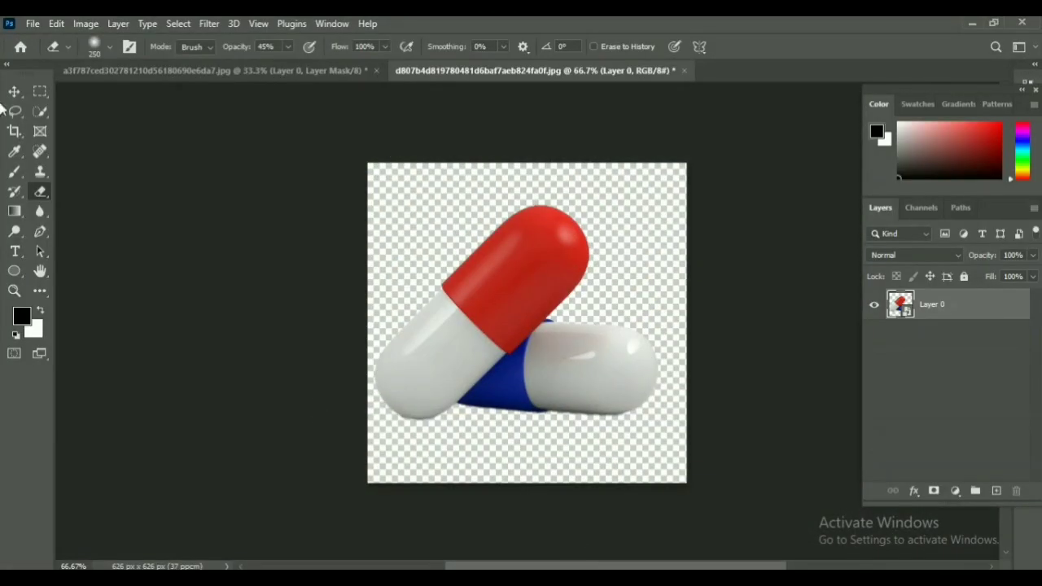
Create a new 16 × 12 cm RGB document with a white background and a resolution of 300 pixels/centimeter.
{"action": "left_click", "coordinate": [33, 23]}
{"action": "left_click", "coordinate": [49, 38]}
{"action": "left_click", "coordinate": [668, 118]}
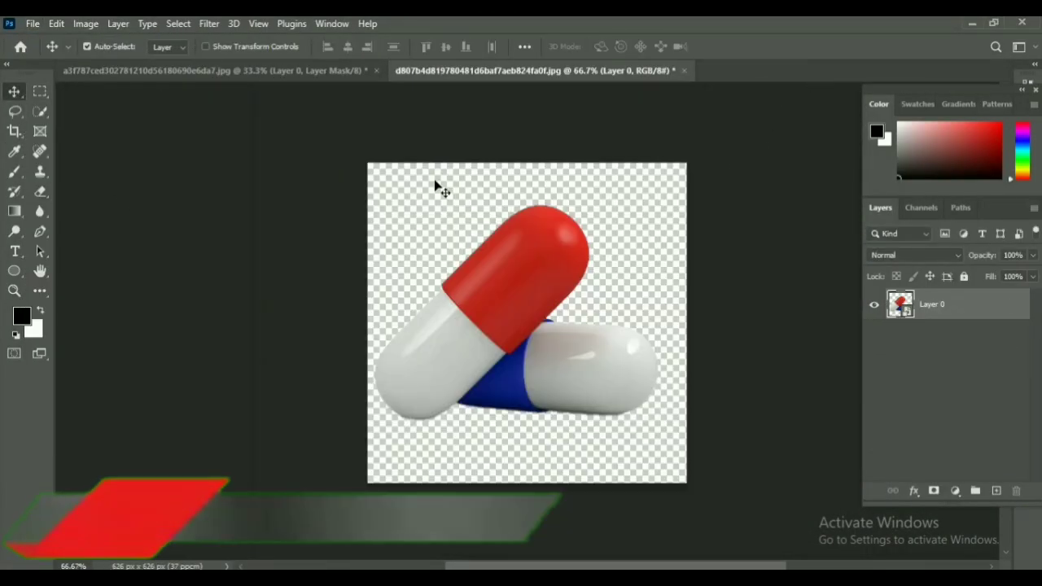
{"action": "left_click", "coordinate": [32, 23]}
{"action": "left_click", "coordinate": [50, 40]}
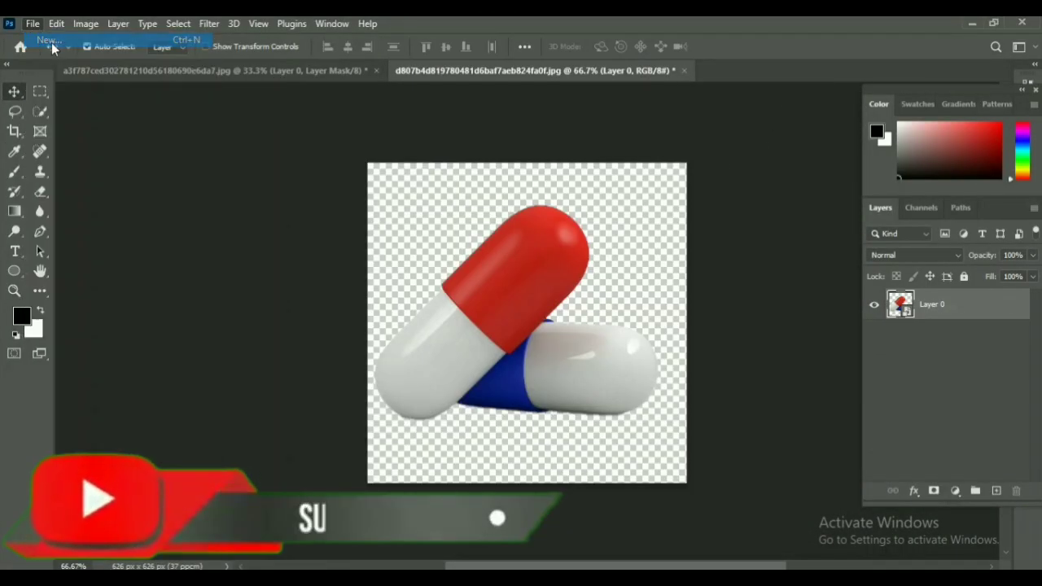
{"action": "left_click", "coordinate": [590, 132]}
{"action": "left_click", "coordinate": [579, 159]}
{"action": "left_click_drag", "start_coordinate": [480, 228], "coordinate": [400, 232]}
{"action": "type", "text": "300"}
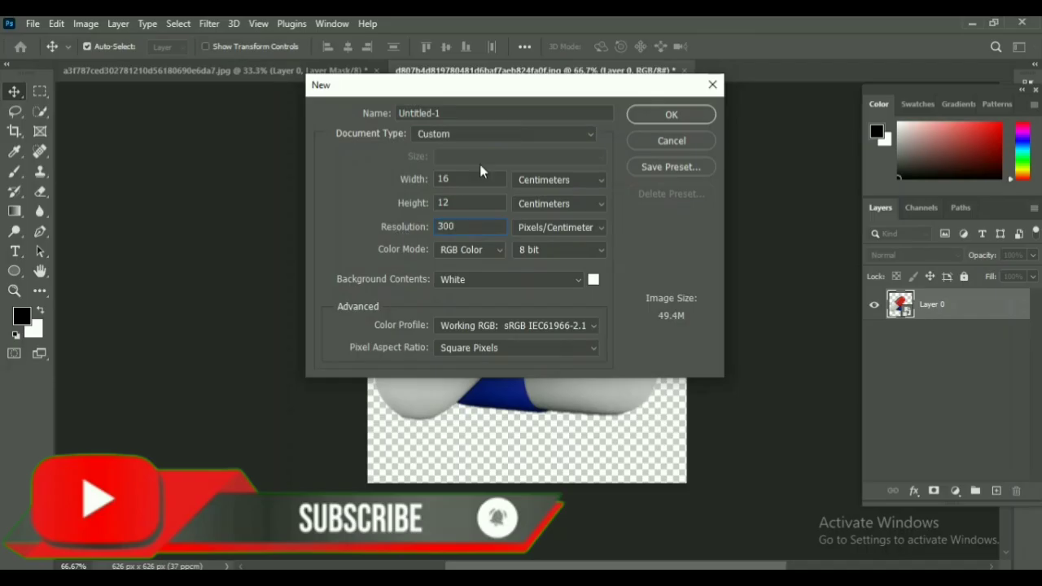
{"action": "key", "text": "Return"}
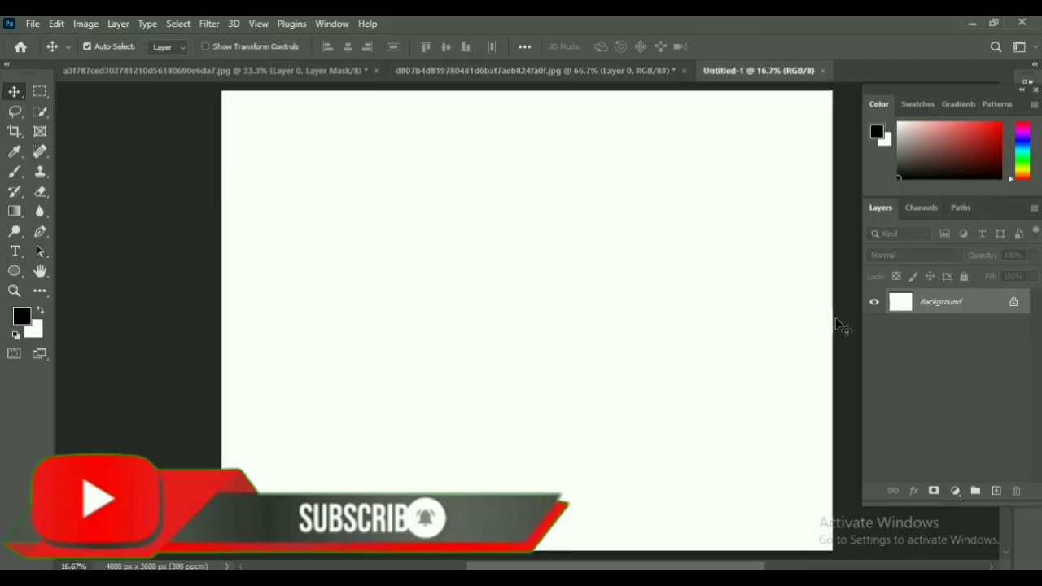
Crop the blank canvas to a portrait format of about 2916 × 3600 px.
{"action": "key", "text": "c"}
{"action": "left_click_drag", "start_coordinate": [832, 325], "coordinate": [714, 346]}
{"action": "key", "text": "Return"}
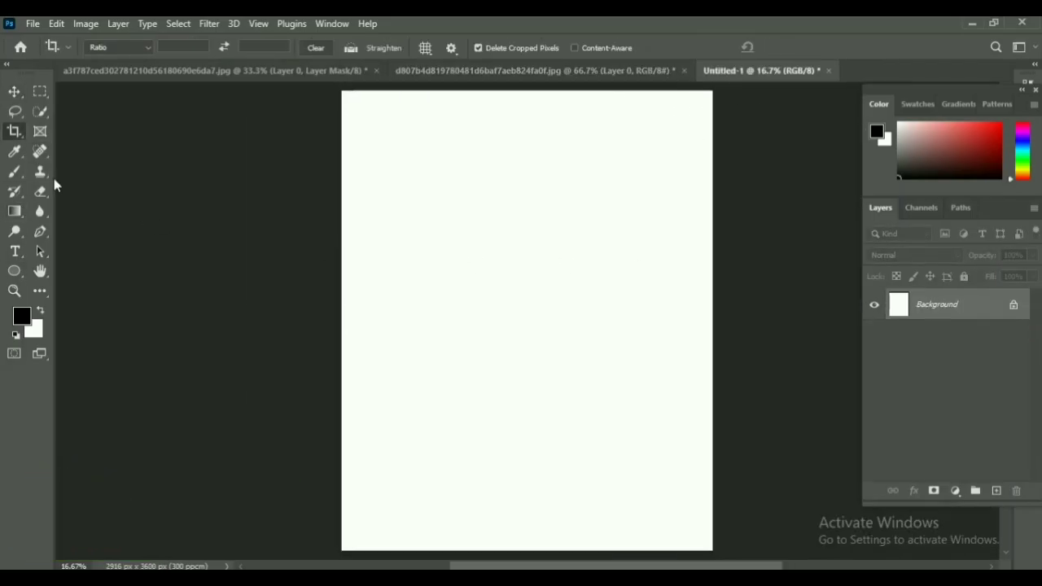
Bring the pill cutout into the new document, scale it to about 44.8% and centre it on the canvas.
{"action": "key", "text": "v"}
{"action": "left_click", "coordinate": [546, 70]}
{"action": "left_click_drag", "start_coordinate": [576, 254], "coordinate": [475, 379]}
{"action": "key", "text": "ctrl+t"}
{"action": "left_click_drag", "start_coordinate": [518, 350], "coordinate": [688, 186]}
{"action": "left_click_drag", "start_coordinate": [559, 311], "coordinate": [509, 318]}
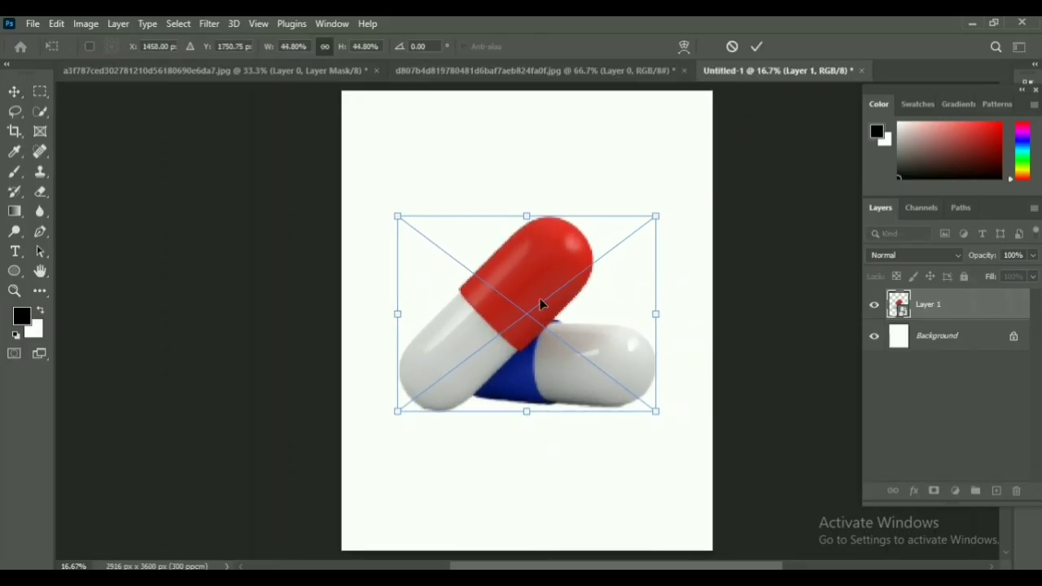
{"action": "key", "text": "Return"}
Add a Brightness/Contrast adjustment above the pill layer with brightness 30 and contrast -45.
{"action": "left_click", "coordinate": [955, 491]}
{"action": "left_click", "coordinate": [924, 276]}
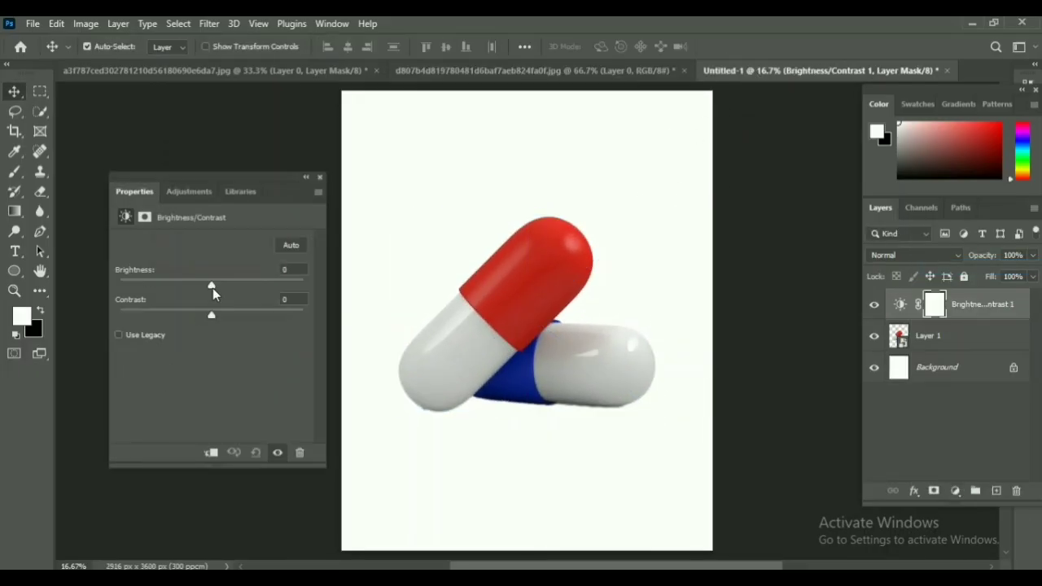
{"action": "left_click_drag", "start_coordinate": [212, 287], "coordinate": [130, 331]}
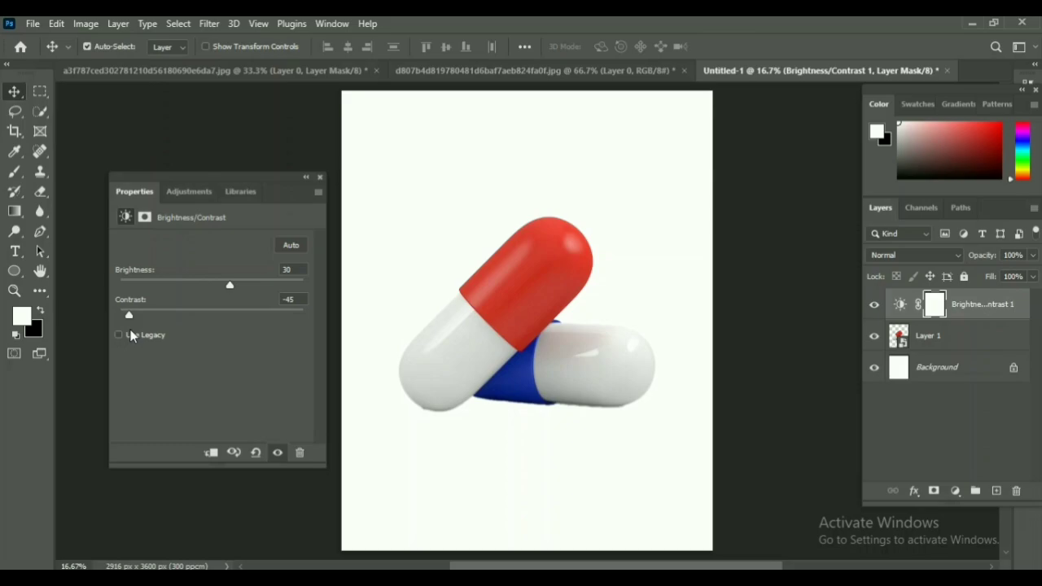
{"action": "left_click", "coordinate": [321, 178]}
Merge the adjustment with the pill layer and make two hidden duplicates of the merged layer.
{"action": "left_click", "coordinate": [934, 335], "text": "shift"}
{"action": "key", "text": "ctrl+e"}
{"action": "key", "text": "ctrl+j"}
{"action": "key", "text": "ctrl+j"}
{"action": "left_click_drag", "start_coordinate": [875, 305], "coordinate": [877, 346]}
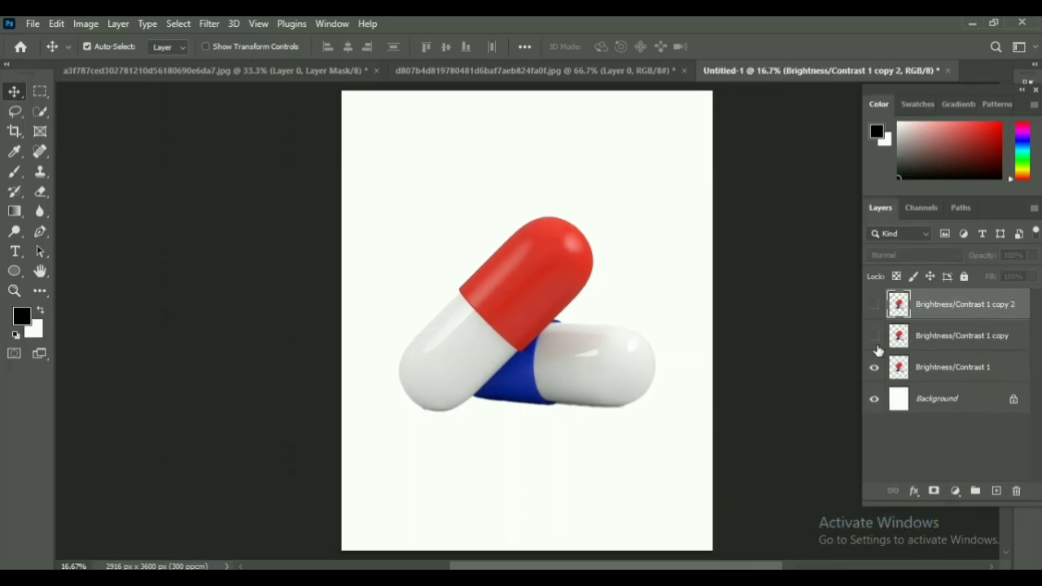
Desaturate the lowest pill layer and set its blend mode to Screen.
{"action": "left_click", "coordinate": [887, 358]}
{"action": "key", "text": "ctrl+shift+u"}
{"action": "left_click", "coordinate": [110, 45]}
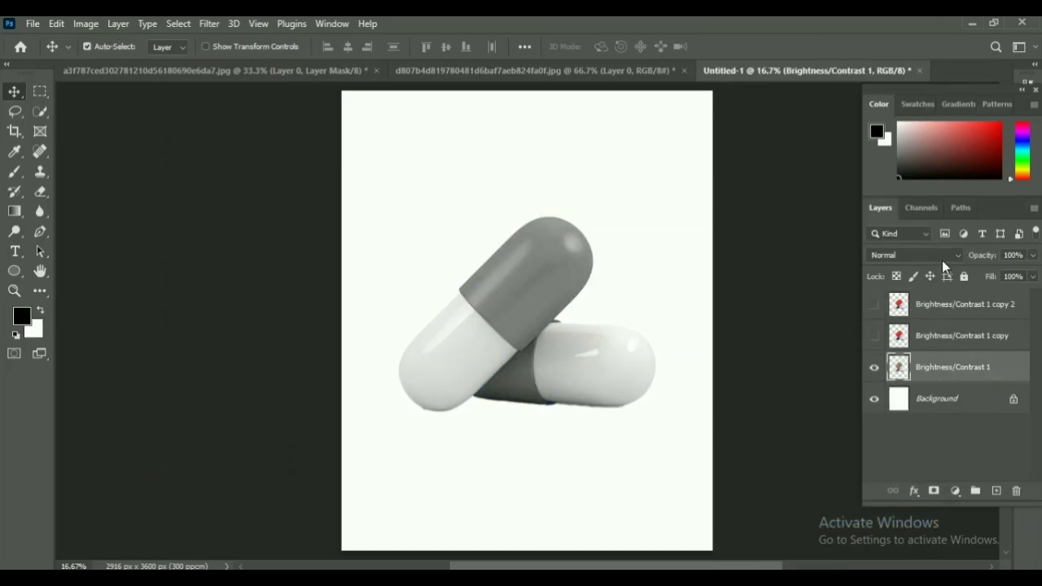
{"action": "left_click", "coordinate": [941, 260]}
{"action": "left_click", "coordinate": [916, 320]}
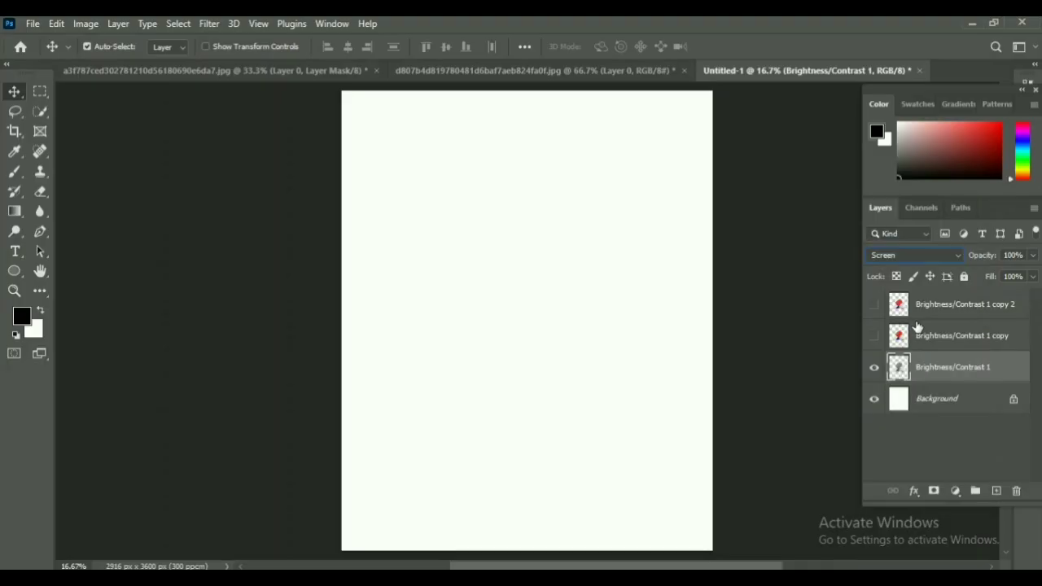
Open the blue textured background image 1c2da8ab7addb1cbfeb19911f11ef9e6.jpg.
{"action": "left_click", "coordinate": [35, 23]}
{"action": "left_click", "coordinate": [48, 57]}
{"action": "left_click", "coordinate": [178, 170]}
{"action": "left_click", "coordinate": [912, 547]}
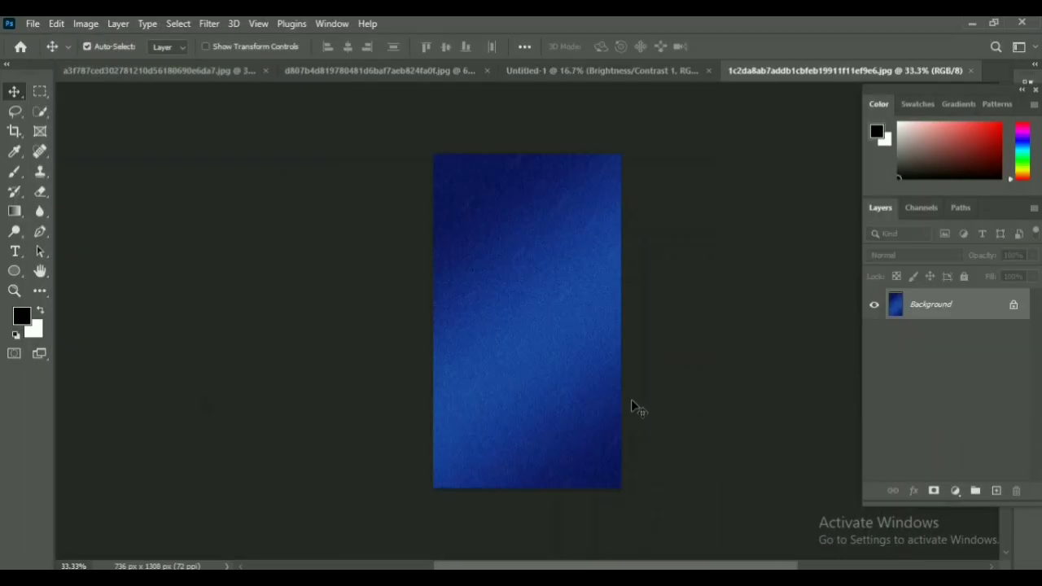
Bring the blue texture into the pill document and enlarge it until it covers the whole canvas.
{"action": "left_click_drag", "start_coordinate": [743, 74], "coordinate": [745, 161]}
{"action": "left_click_drag", "start_coordinate": [782, 263], "coordinate": [574, 329]}
{"action": "left_click_drag", "start_coordinate": [574, 328], "coordinate": [370, 422]}
{"action": "key", "text": "ctrl+t"}
{"action": "left_click_drag", "start_coordinate": [435, 383], "coordinate": [600, 91]}
{"action": "left_click_drag", "start_coordinate": [602, 286], "coordinate": [514, 294]}
{"action": "left_click", "coordinate": [755, 47]}
{"action": "left_click_drag", "start_coordinate": [797, 162], "coordinate": [522, 172]}
{"action": "left_click", "coordinate": [614, 169]}
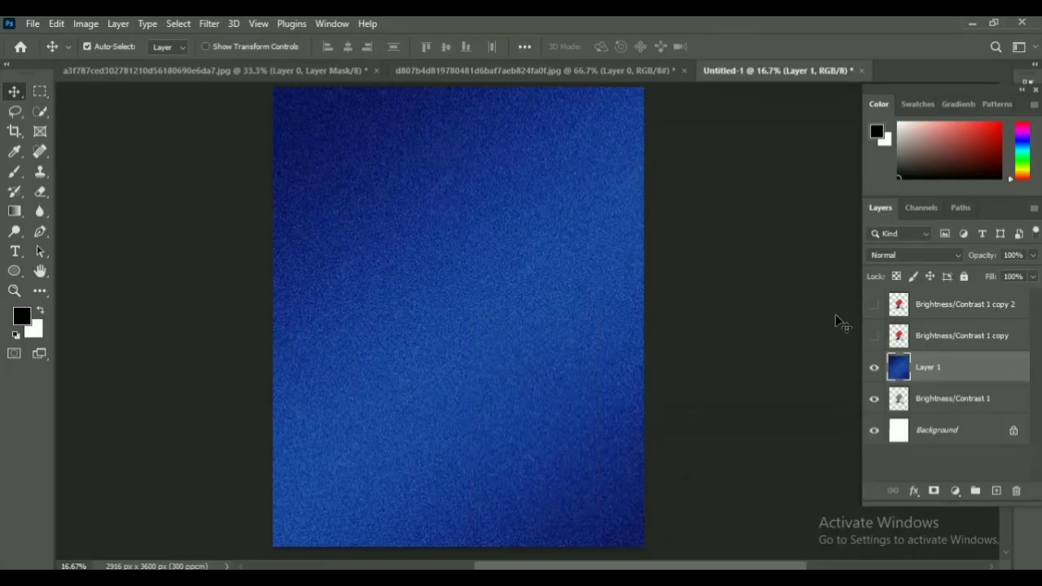
Move the blue texture layer beneath the desaturated pill layer, using the Normal blend mode.
{"action": "left_click_drag", "start_coordinate": [946, 373], "coordinate": [949, 415]}
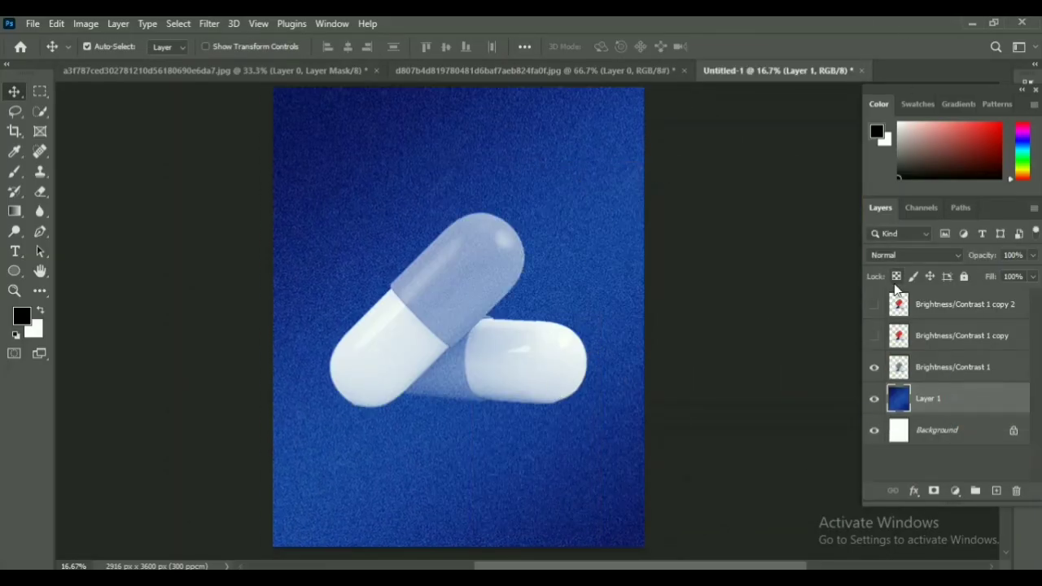
{"action": "left_click", "coordinate": [914, 255]}
{"action": "left_click", "coordinate": [915, 203]}
Add a Levels adjustment clipped to the desaturated pill layer, with input levels 116, 0.05 and 255.
{"action": "left_click", "coordinate": [953, 367]}
{"action": "left_click", "coordinate": [955, 491]}
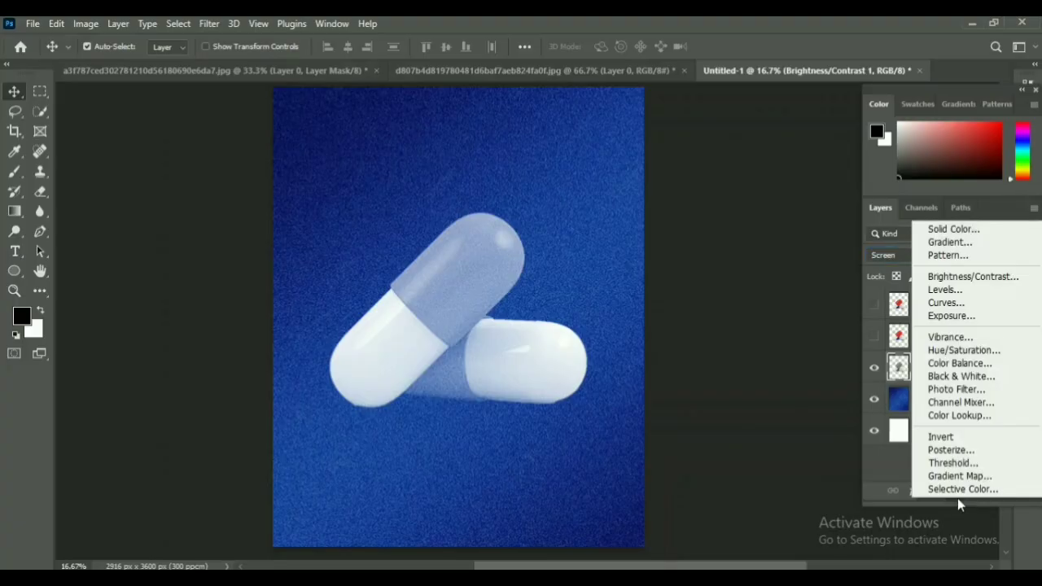
{"action": "left_click", "coordinate": [945, 289]}
{"action": "left_click", "coordinate": [210, 453]}
{"action": "left_click_drag", "start_coordinate": [222, 355], "coordinate": [303, 371]}
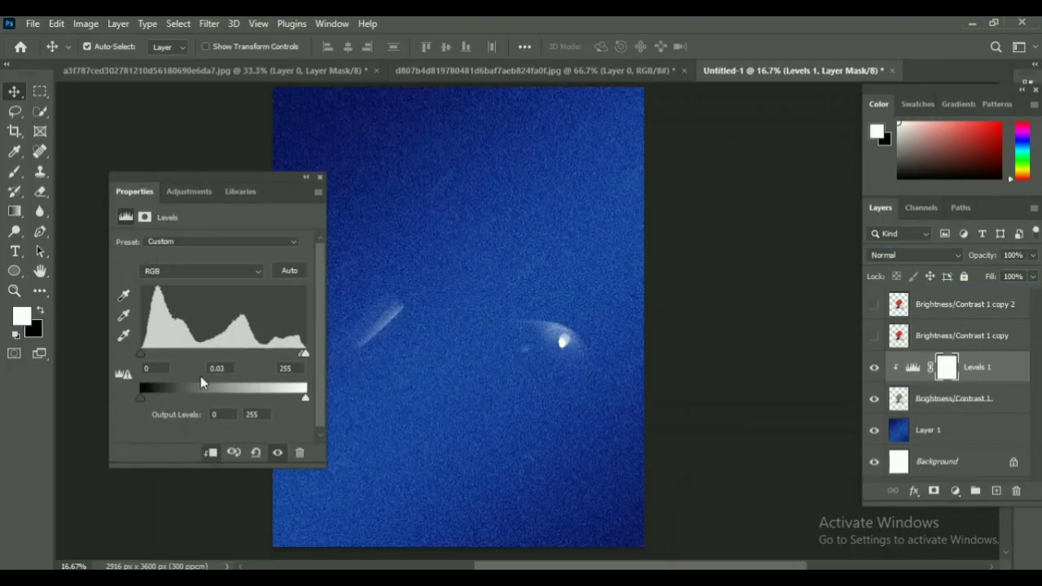
{"action": "left_click_drag", "start_coordinate": [140, 355], "coordinate": [197, 375]}
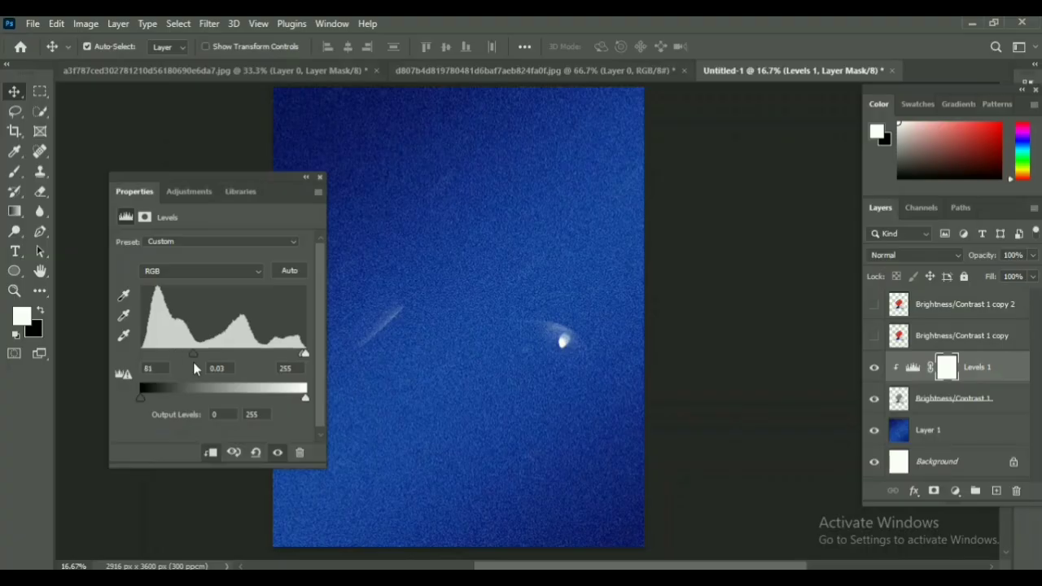
{"action": "left_click_drag", "start_coordinate": [298, 363], "coordinate": [304, 360]}
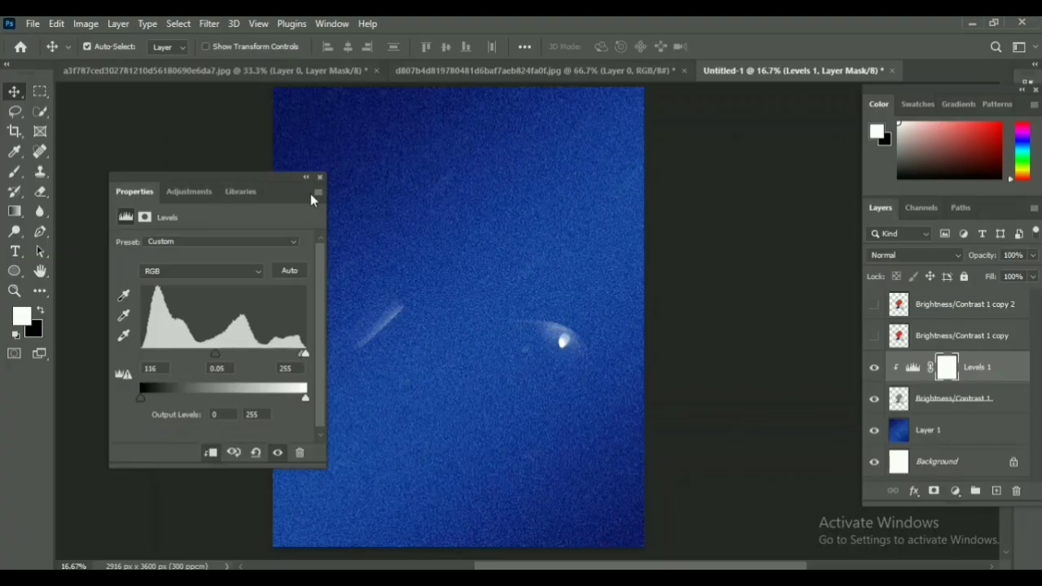
{"action": "left_click", "coordinate": [319, 176]}
Show the middle pill copy directly above the Levels adjustment and desaturate it.
{"action": "left_click", "coordinate": [874, 335]}
{"action": "left_click", "coordinate": [54, 23]}
{"action": "left_click", "coordinate": [493, 160]}
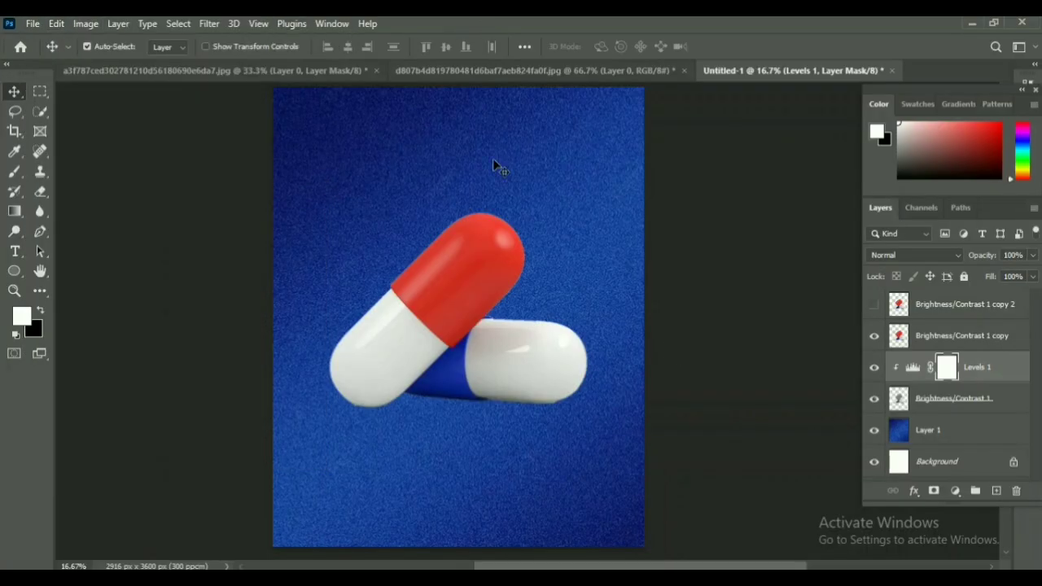
{"action": "left_click", "coordinate": [952, 335]}
{"action": "key", "text": "shift+ctrl+u"}
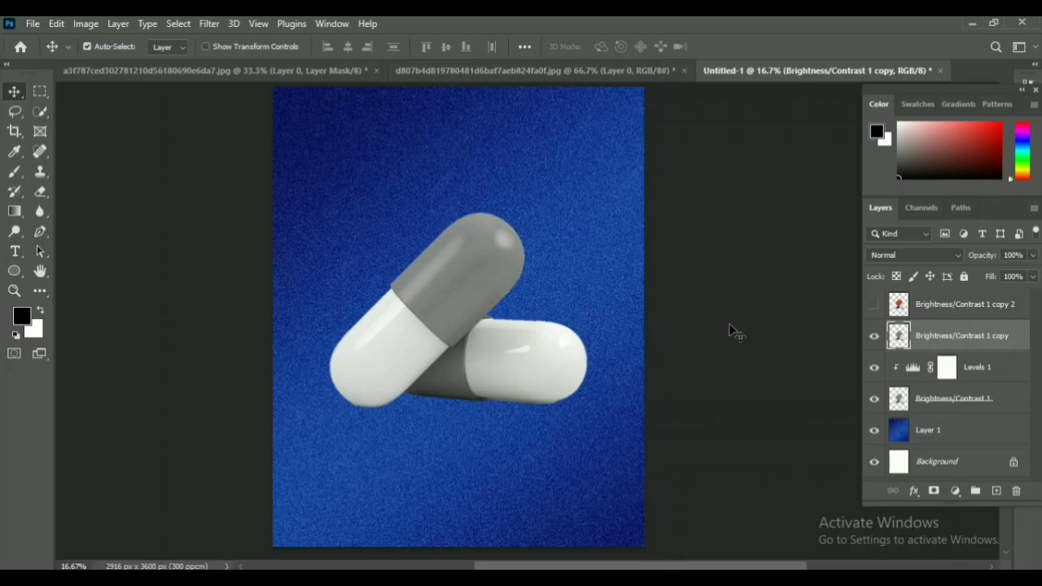
Apply Glowing Edges to the middle pill copy with edge width 6, edge brightness 11 and smoothness 6, and set its blend mode to Screen.
{"action": "left_click", "coordinate": [209, 23]}
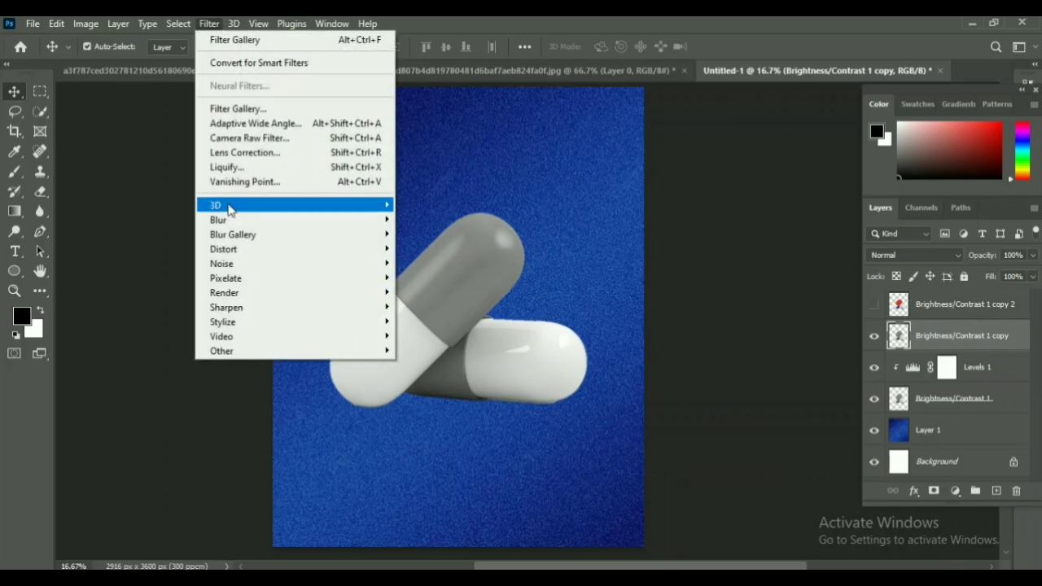
{"action": "left_click", "coordinate": [235, 109]}
{"action": "left_click", "coordinate": [22, 553]}
{"action": "left_click", "coordinate": [22, 552]}
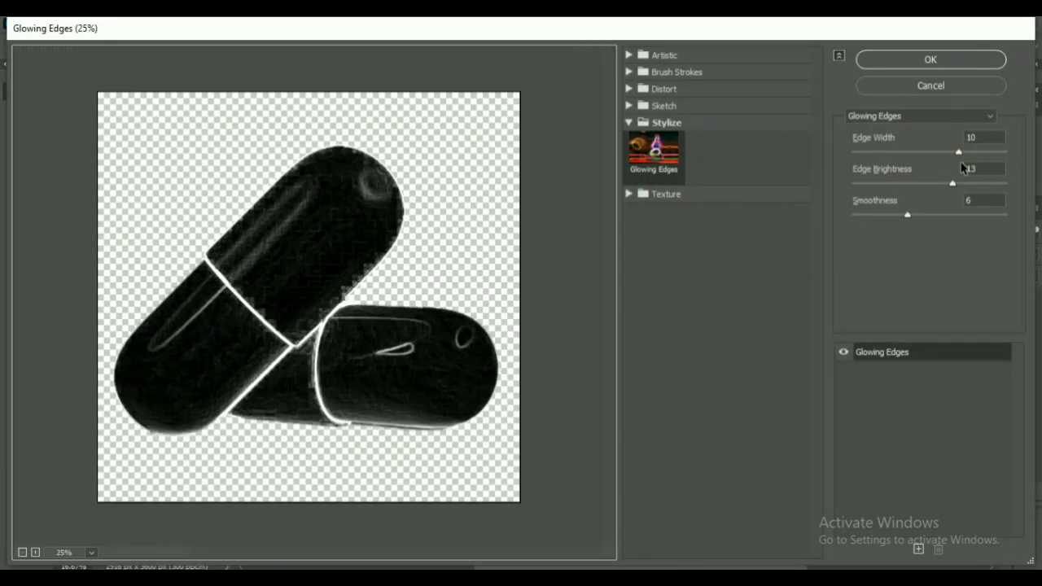
{"action": "left_click_drag", "start_coordinate": [952, 183], "coordinate": [906, 187]}
{"action": "left_click_drag", "start_coordinate": [959, 152], "coordinate": [937, 187]}
{"action": "left_click", "coordinate": [937, 176]}
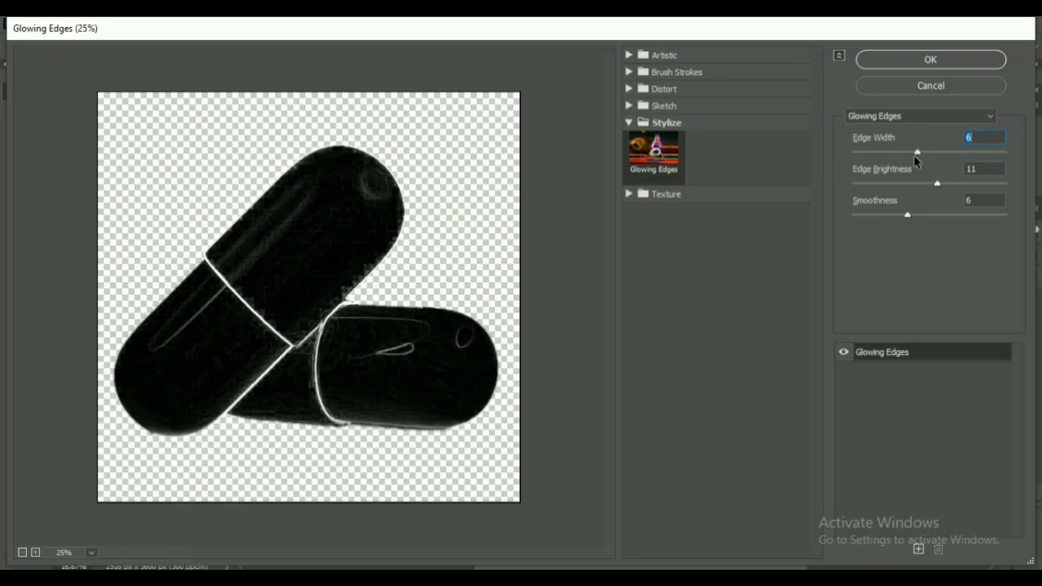
{"action": "left_click", "coordinate": [938, 60]}
{"action": "left_click", "coordinate": [928, 255]}
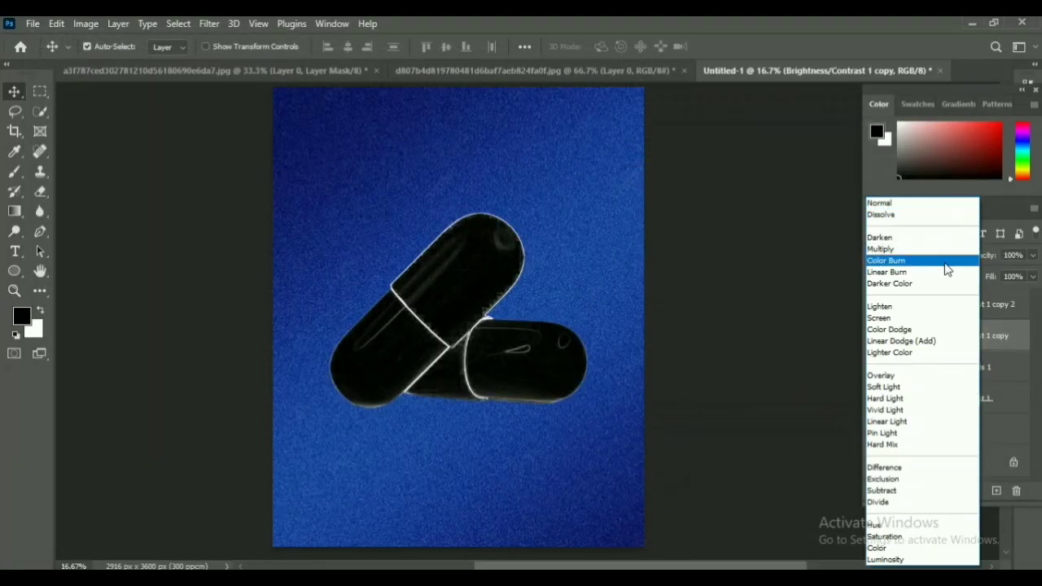
{"action": "left_click", "coordinate": [914, 320]}
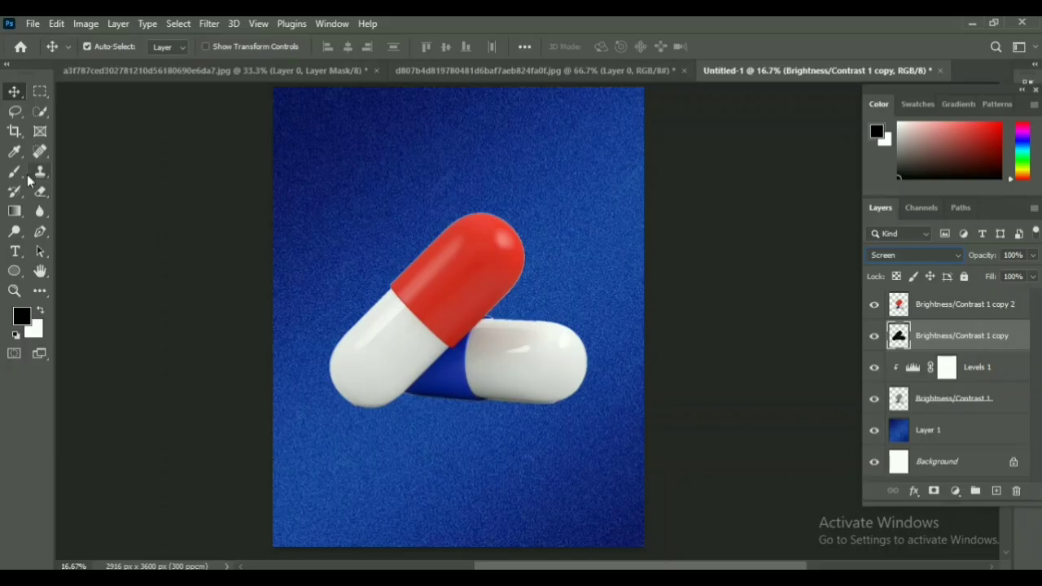
{"action": "left_click", "coordinate": [15, 111]}
{"action": "right_click", "coordinate": [40, 111]}
{"action": "right_click", "coordinate": [15, 112]}
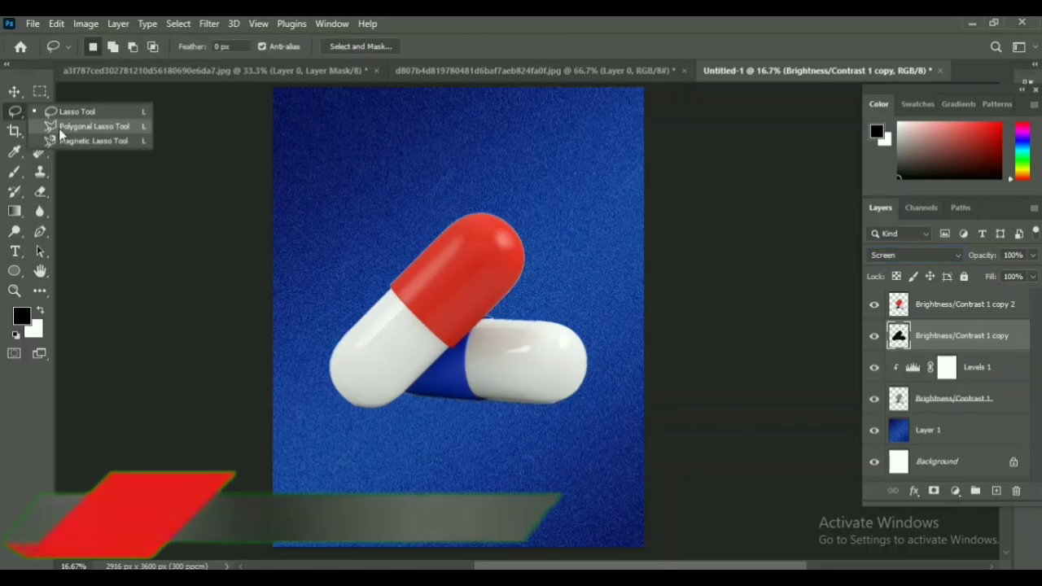
{"action": "left_click", "coordinate": [60, 131]}
{"action": "left_click", "coordinate": [389, 291]}
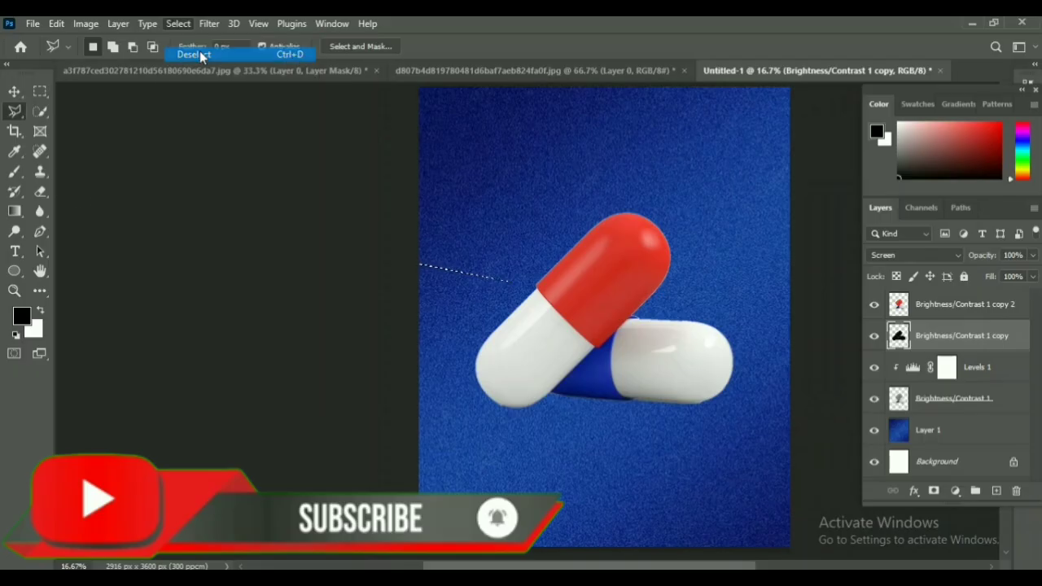
Erase most of the red capsule's white half on the top color copy with a soft Eraser at 45% opacity.
{"action": "left_click", "coordinate": [40, 191]}
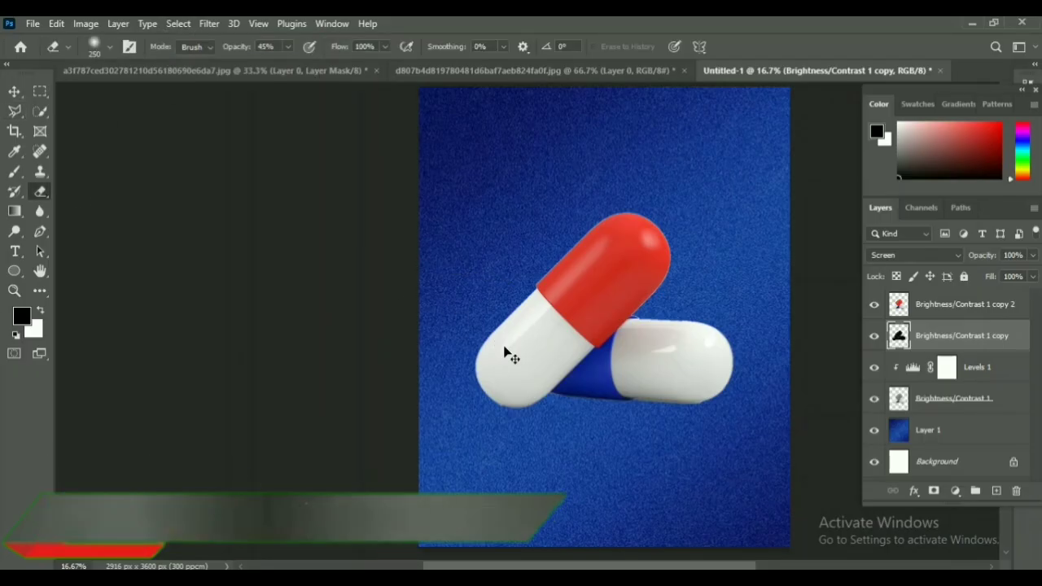
{"action": "left_click", "coordinate": [961, 303]}
{"action": "mouse_move", "coordinate": [528, 309]}
{"action": "left_mouse_down"}
{"action": "mouse_move", "coordinate": [495, 357]}
{"action": "mouse_move", "coordinate": [509, 383]}
{"action": "mouse_move", "coordinate": [514, 319]}
{"action": "mouse_move", "coordinate": [509, 401]}
{"action": "left_mouse_up"}
{"action": "mouse_move", "coordinate": [525, 304]}
{"action": "left_mouse_down"}
{"action": "mouse_move", "coordinate": [558, 349]}
{"action": "mouse_move", "coordinate": [529, 390]}
{"action": "mouse_move", "coordinate": [493, 349]}
{"action": "mouse_move", "coordinate": [512, 373]}
{"action": "left_mouse_up"}
{"action": "mouse_move", "coordinate": [520, 334]}
{"action": "left_mouse_down"}
{"action": "mouse_move", "coordinate": [486, 385]}
{"action": "mouse_move", "coordinate": [501, 362]}
{"action": "mouse_move", "coordinate": [534, 353]}
{"action": "mouse_move", "coordinate": [516, 356]}
{"action": "mouse_move", "coordinate": [511, 371]}
{"action": "mouse_move", "coordinate": [541, 348]}
{"action": "mouse_move", "coordinate": [480, 383]}
{"action": "mouse_move", "coordinate": [500, 408]}
{"action": "mouse_move", "coordinate": [490, 367]}
{"action": "mouse_move", "coordinate": [478, 374]}
{"action": "mouse_move", "coordinate": [521, 383]}
{"action": "mouse_move", "coordinate": [521, 339]}
{"action": "left_mouse_up"}
{"action": "key", "text": "]"}
{"action": "key", "text": "]"}
{"action": "key", "text": "]"}
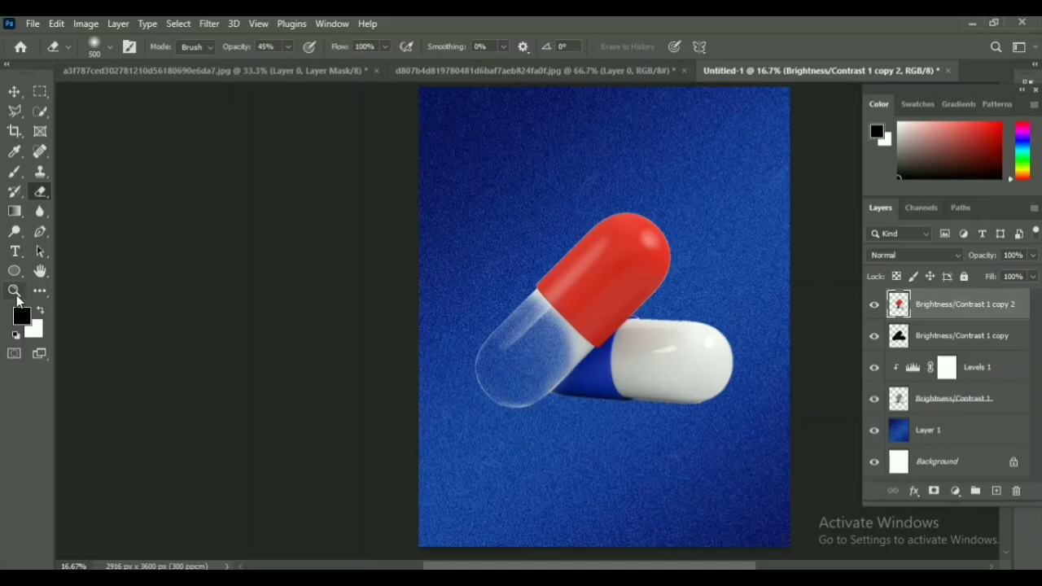
Erase the white left along the red cap and the lower edge of the clear half, using smaller brushes at 45% opacity.
{"action": "left_click", "coordinate": [14, 292]}
{"action": "left_click", "coordinate": [495, 337]}
{"action": "left_click", "coordinate": [40, 192]}
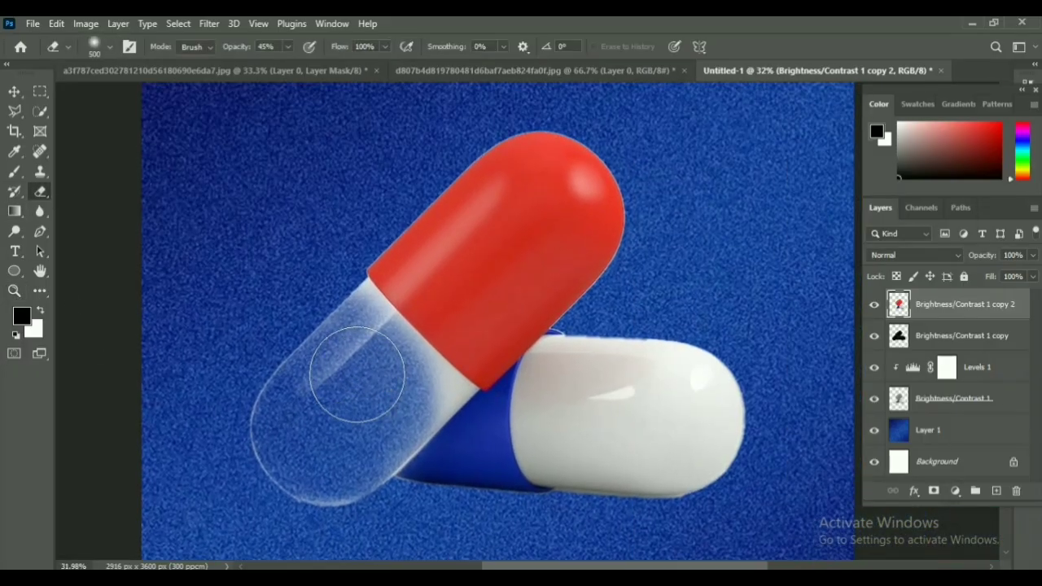
{"action": "mouse_move", "coordinate": [349, 361]}
{"action": "left_mouse_down"}
{"action": "mouse_move", "coordinate": [365, 288]}
{"action": "mouse_move", "coordinate": [468, 391]}
{"action": "mouse_move", "coordinate": [419, 438]}
{"action": "mouse_move", "coordinate": [435, 391]}
{"action": "mouse_move", "coordinate": [436, 420]}
{"action": "mouse_move", "coordinate": [388, 473]}
{"action": "left_mouse_up"}
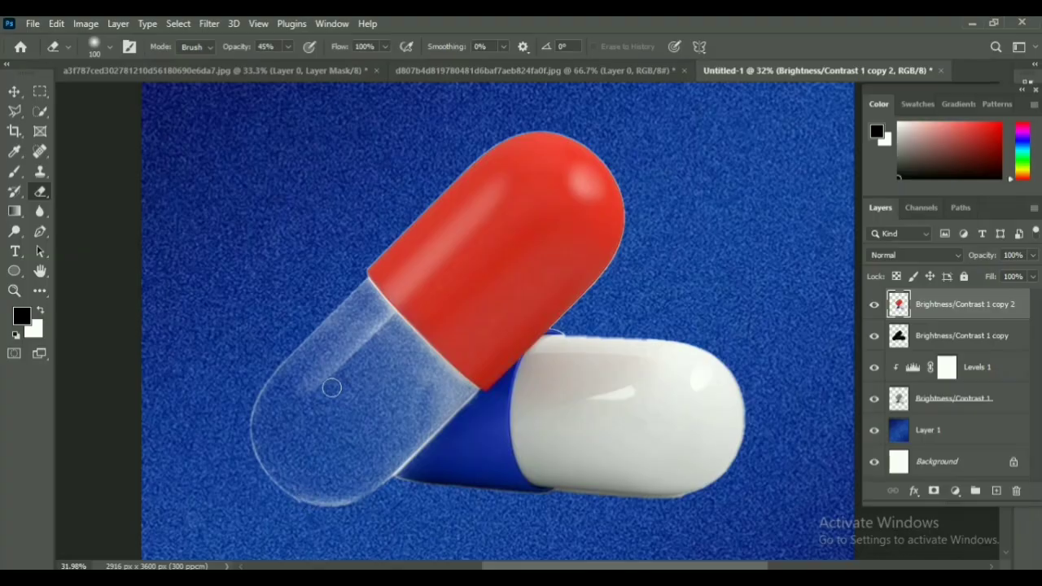
{"action": "mouse_move", "coordinate": [381, 346]}
{"action": "left_mouse_down"}
{"action": "mouse_move", "coordinate": [449, 405]}
{"action": "mouse_move", "coordinate": [399, 422]}
{"action": "left_mouse_up"}
{"action": "mouse_move", "coordinate": [353, 307]}
{"action": "left_mouse_down"}
{"action": "mouse_move", "coordinate": [391, 321]}
{"action": "mouse_move", "coordinate": [429, 359]}
{"action": "mouse_move", "coordinate": [415, 403]}
{"action": "left_mouse_up"}
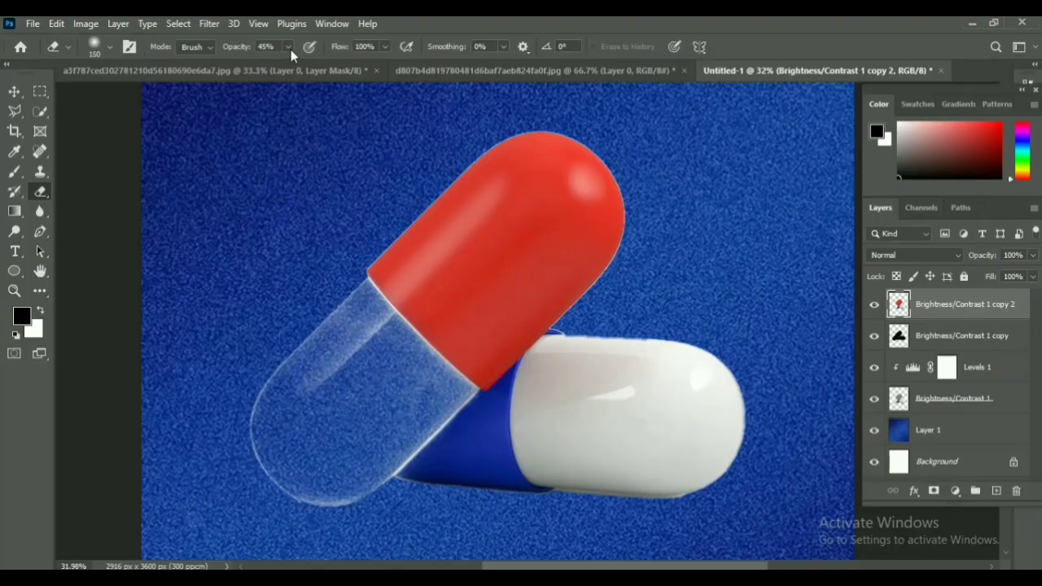
Clean the remaining white haze from the clear half with the Eraser at 100% opacity and brush size 90.
{"action": "mouse_move", "coordinate": [350, 324]}
{"action": "left_mouse_down"}
{"action": "mouse_move", "coordinate": [294, 380]}
{"action": "mouse_move", "coordinate": [258, 453]}
{"action": "left_mouse_up"}
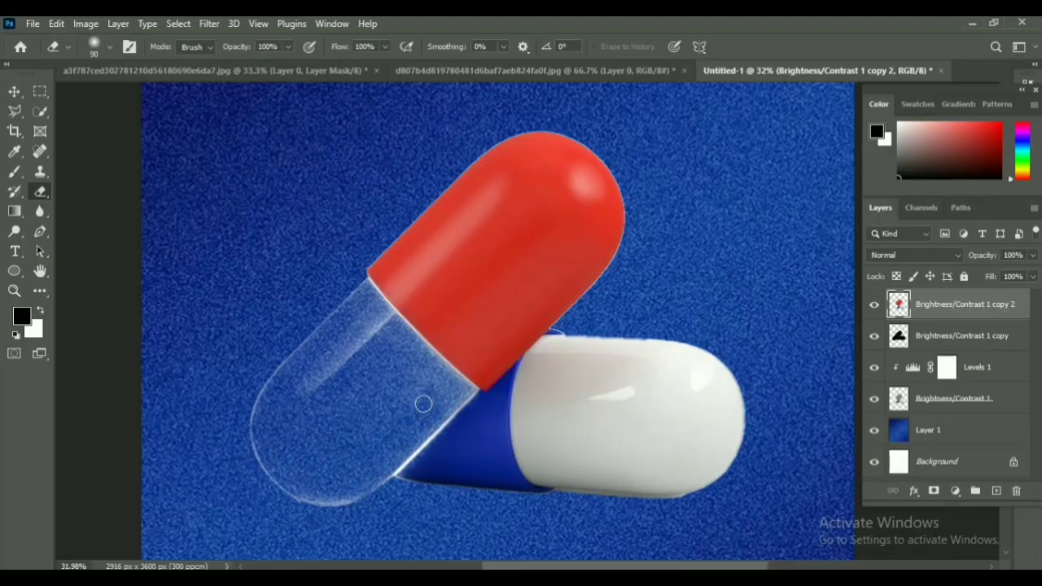
{"action": "left_click_drag", "start_coordinate": [385, 318], "coordinate": [415, 351]}
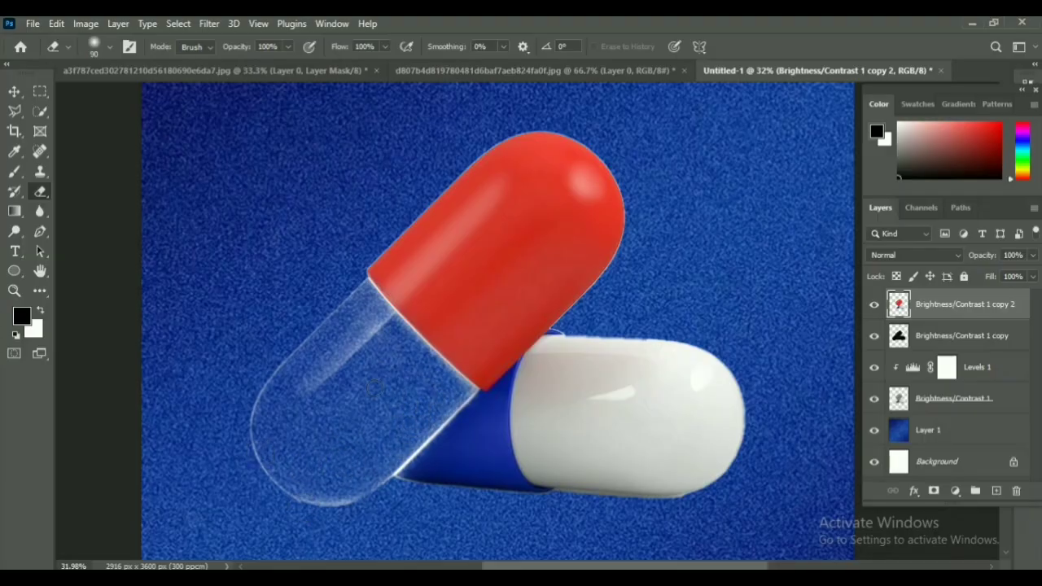
{"action": "left_click_drag", "start_coordinate": [387, 318], "coordinate": [326, 347]}
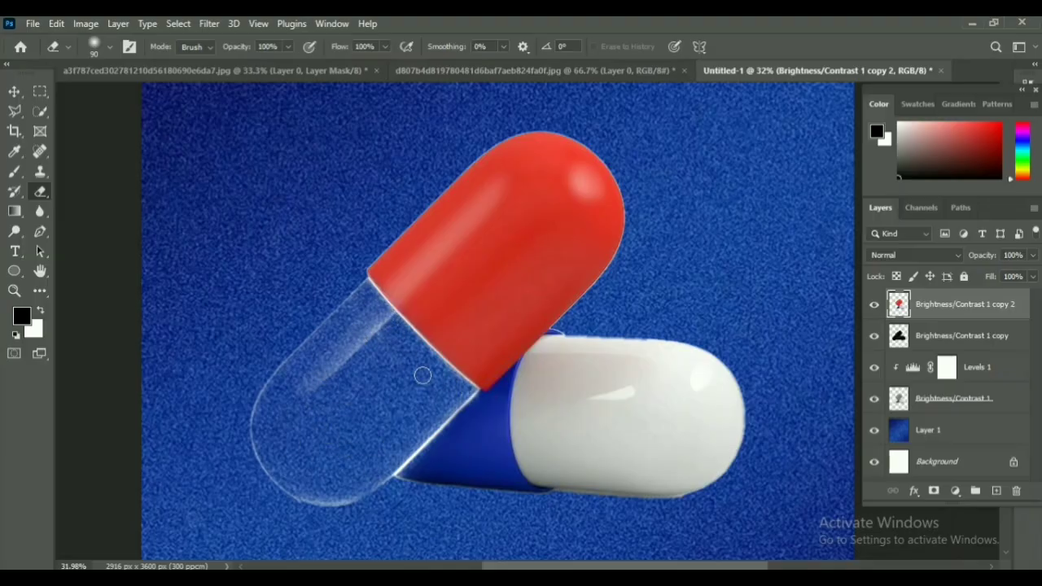
Erase the lower capsule's white half on the top color copy with the Eraser, enlarging the brush from 90 to 175.
{"action": "mouse_move", "coordinate": [543, 358]}
{"action": "left_mouse_down"}
{"action": "mouse_move", "coordinate": [525, 396]}
{"action": "mouse_move", "coordinate": [529, 449]}
{"action": "mouse_move", "coordinate": [523, 425]}
{"action": "mouse_move", "coordinate": [527, 375]}
{"action": "mouse_move", "coordinate": [525, 445]}
{"action": "mouse_move", "coordinate": [543, 483]}
{"action": "mouse_move", "coordinate": [523, 441]}
{"action": "mouse_move", "coordinate": [535, 357]}
{"action": "mouse_move", "coordinate": [556, 339]}
{"action": "mouse_move", "coordinate": [595, 348]}
{"action": "left_mouse_up"}
{"action": "key", "text": "ctrl+z"}
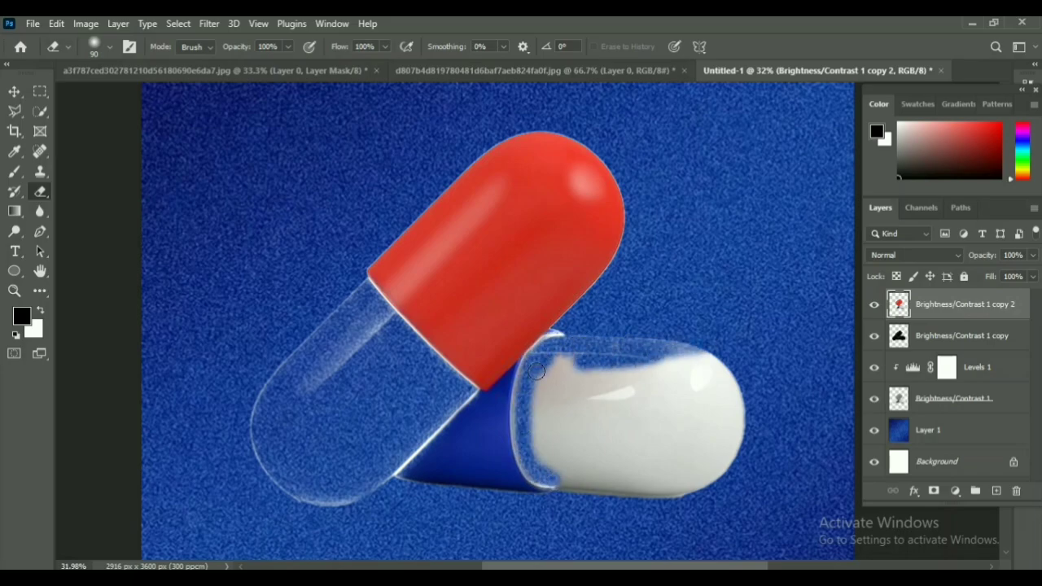
{"action": "mouse_move", "coordinate": [536, 371]}
{"action": "left_mouse_down"}
{"action": "mouse_move", "coordinate": [517, 407]}
{"action": "mouse_move", "coordinate": [528, 459]}
{"action": "mouse_move", "coordinate": [620, 493]}
{"action": "mouse_move", "coordinate": [614, 452]}
{"action": "left_mouse_up"}
{"action": "key", "text": "bracketright"}
{"action": "key", "text": "bracketright"}
{"action": "key", "text": "bracketright"}
{"action": "key", "text": "bracketright"}
{"action": "mouse_move", "coordinate": [588, 361]}
{"action": "left_mouse_down"}
{"action": "mouse_move", "coordinate": [689, 366]}
{"action": "mouse_move", "coordinate": [694, 419]}
{"action": "mouse_move", "coordinate": [733, 453]}
{"action": "mouse_move", "coordinate": [633, 407]}
{"action": "mouse_move", "coordinate": [688, 433]}
{"action": "mouse_move", "coordinate": [544, 429]}
{"action": "mouse_move", "coordinate": [554, 373]}
{"action": "mouse_move", "coordinate": [679, 375]}
{"action": "left_mouse_up"}
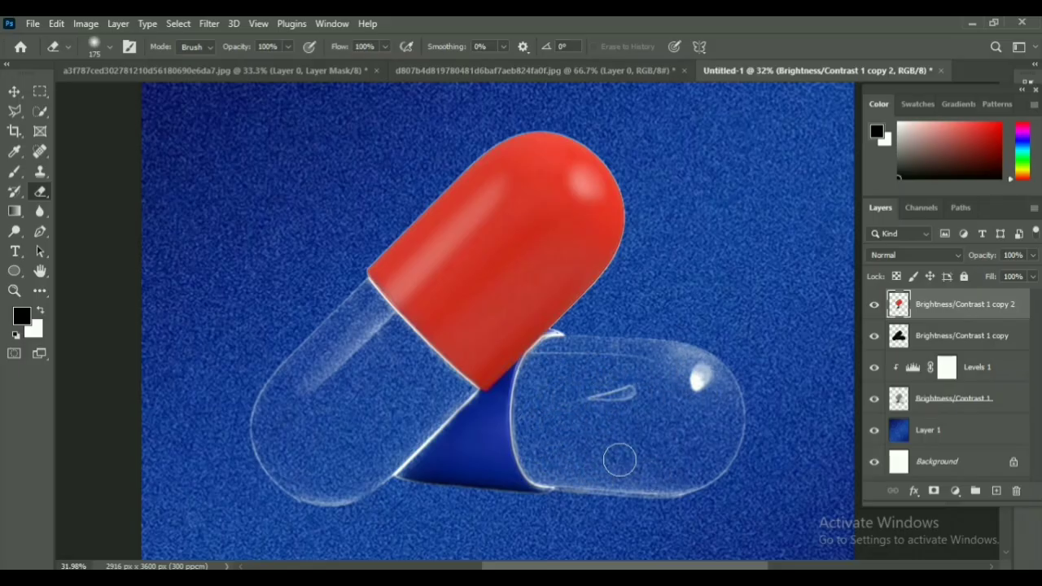
Open the water image 092c47bf7e32175c0a03cbe2c0533fe5.jpg and bring its cut-out water layer into the Untitled-1 pill document.
{"action": "key", "text": "z"}
{"action": "scroll", "coordinate": [526, 373], "scroll_direction": "down", "scroll_amount": 5}
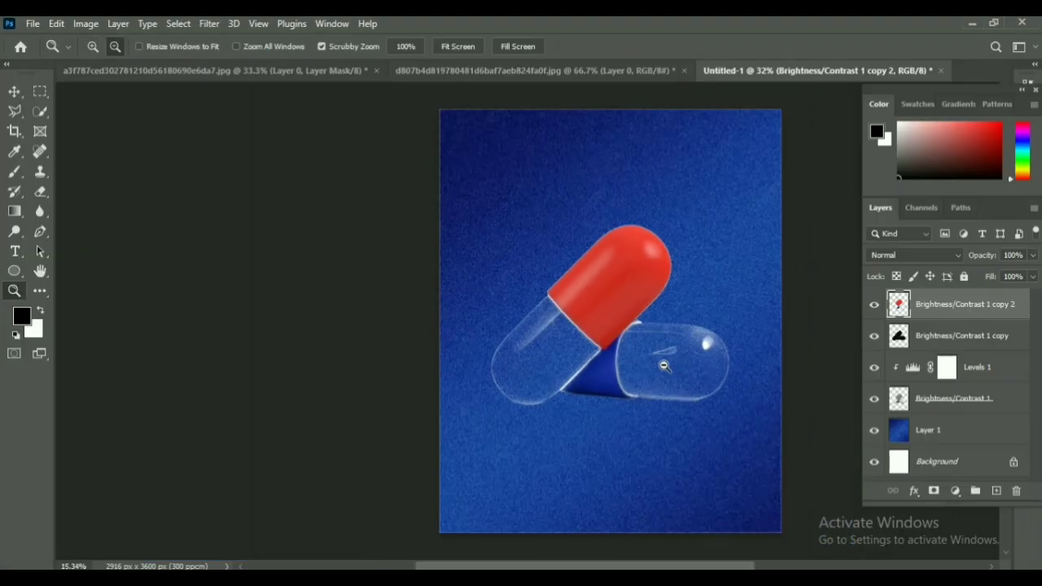
{"action": "left_click", "coordinate": [14, 92]}
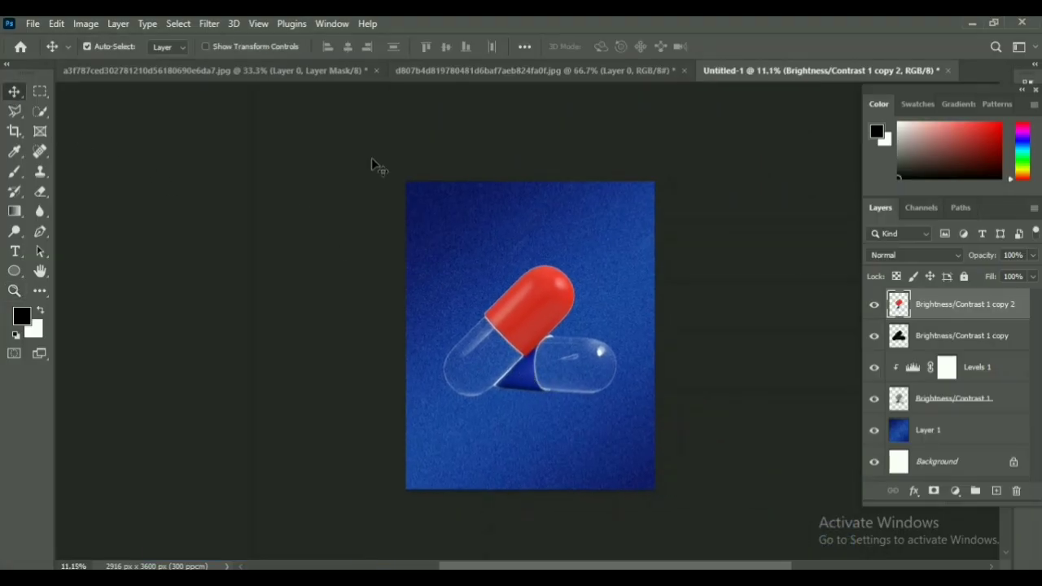
{"action": "left_click", "coordinate": [32, 24]}
{"action": "left_click", "coordinate": [43, 54]}
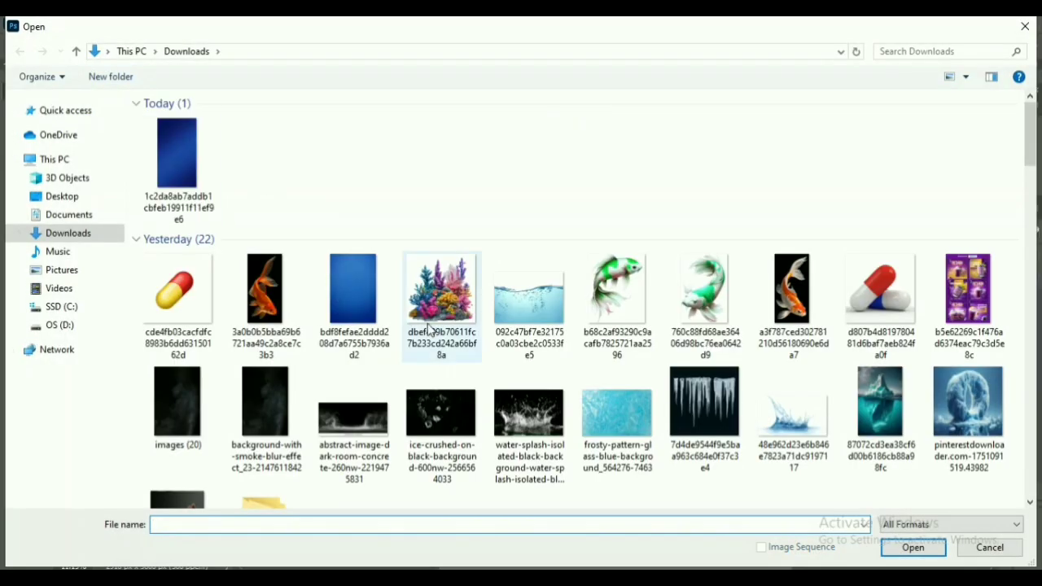
{"action": "left_click", "coordinate": [529, 305]}
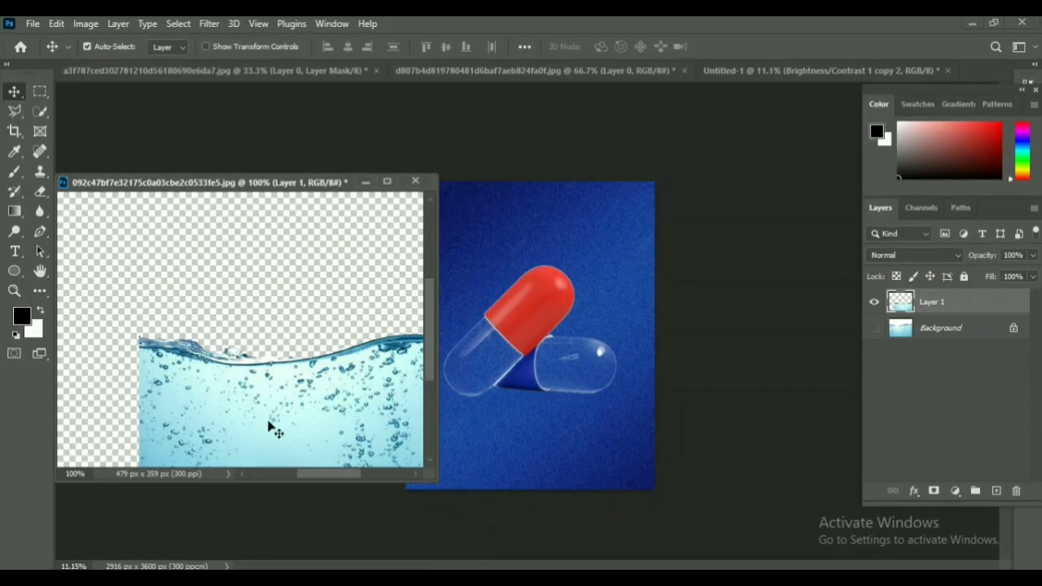
{"action": "left_click_drag", "start_coordinate": [270, 426], "coordinate": [649, 329]}
{"action": "left_click", "coordinate": [381, 182]}
Fit the water layer over the lower capsule's clear half, scaled to 256.43% and rotated -12.50°.
{"action": "key", "text": "ctrl+t"}
{"action": "left_click_drag", "start_coordinate": [612, 371], "coordinate": [600, 383]}
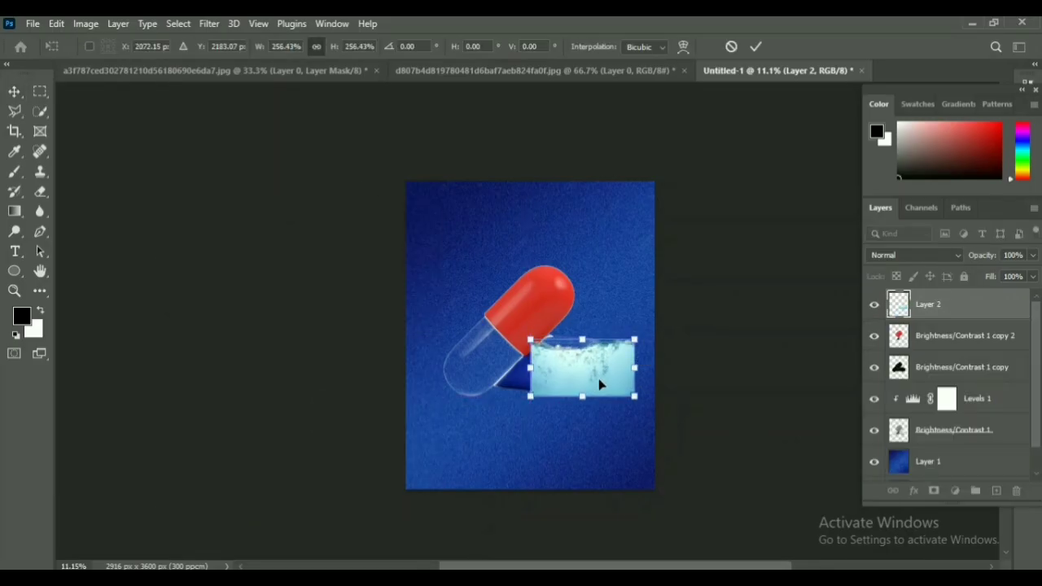
{"action": "left_click_drag", "start_coordinate": [652, 363], "coordinate": [597, 372]}
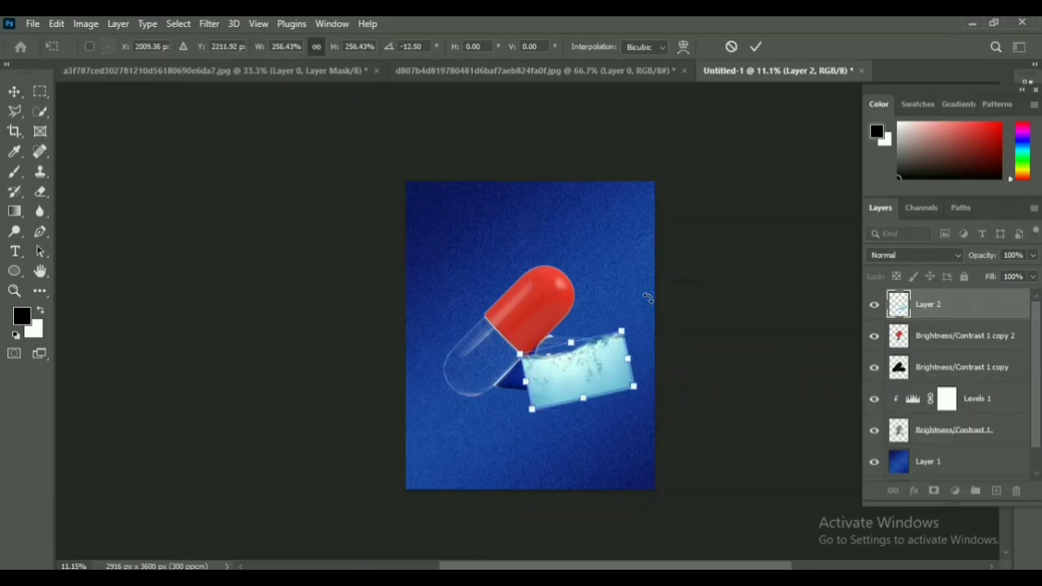
{"action": "key", "text": "Return"}
Add a clipped Hue/Saturation adjustment to the water with hue +7, saturation +56 and the Linear Burn blend mode.
{"action": "left_click", "coordinate": [955, 491]}
{"action": "left_click", "coordinate": [952, 341]}
{"action": "left_click", "coordinate": [211, 453]}
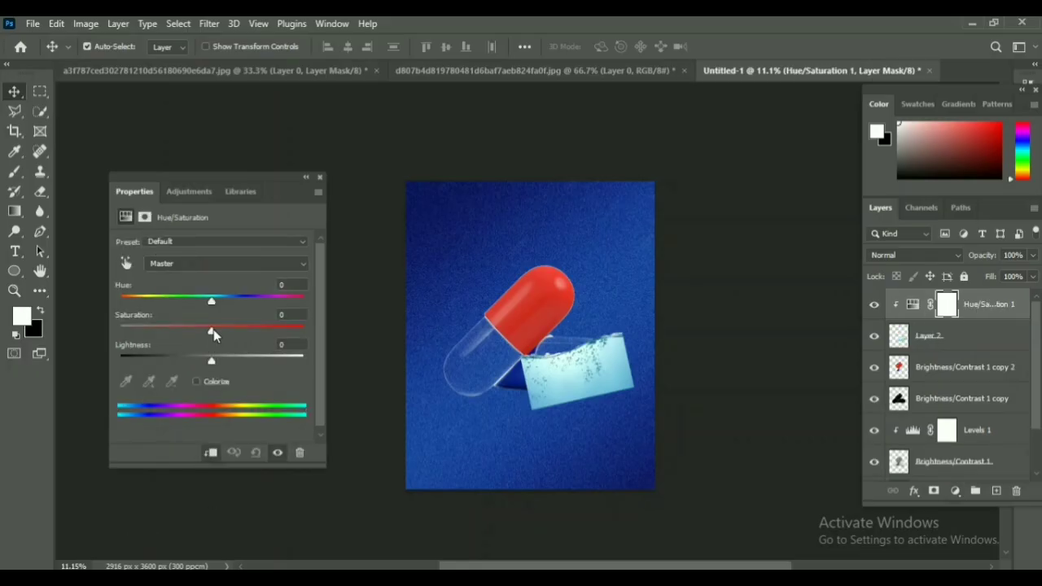
{"action": "left_click_drag", "start_coordinate": [211, 301], "coordinate": [214, 312]}
{"action": "left_click_drag", "start_coordinate": [211, 330], "coordinate": [272, 333]}
{"action": "left_click_drag", "start_coordinate": [215, 305], "coordinate": [223, 310]}
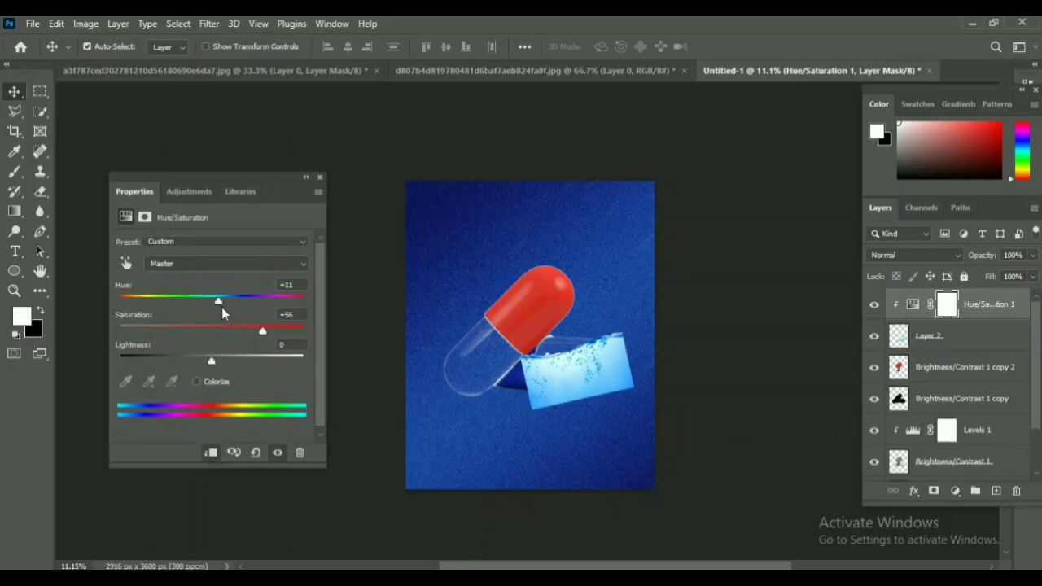
{"action": "left_click", "coordinate": [912, 255]}
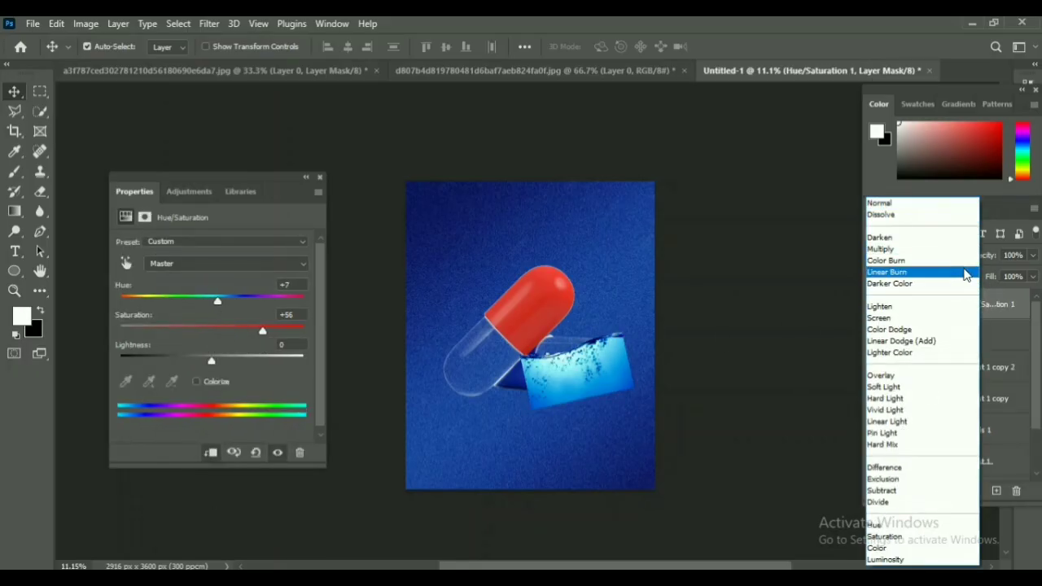
{"action": "left_click", "coordinate": [918, 272]}
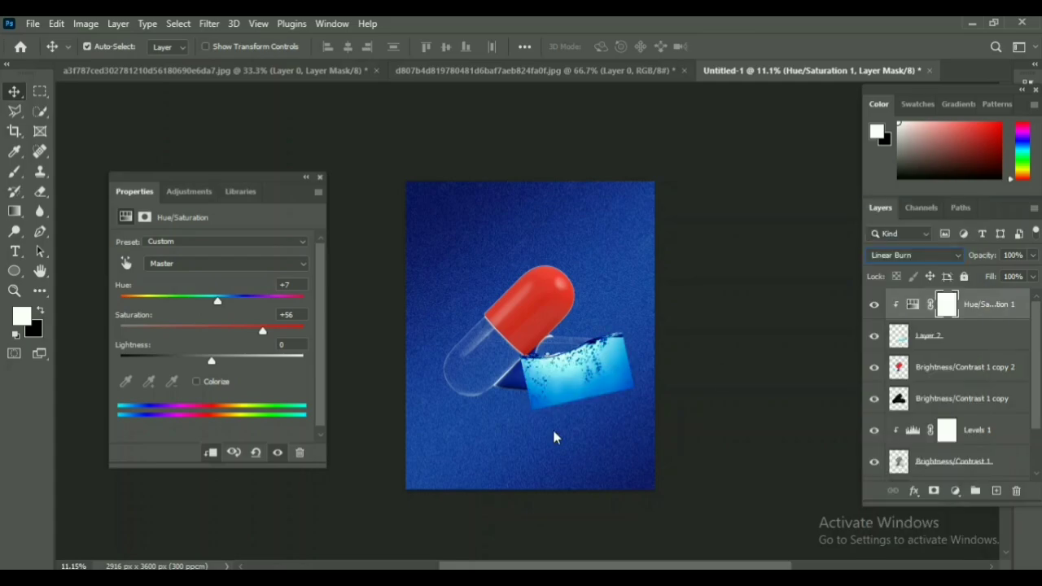
Rotate the water layer 16.49° and scale it to 97.54% so it lies level across the clear capsule half.
{"action": "left_click", "coordinate": [571, 392]}
{"action": "key", "text": "ctrl+t"}
{"action": "left_click_drag", "start_coordinate": [633, 338], "coordinate": [647, 404]}
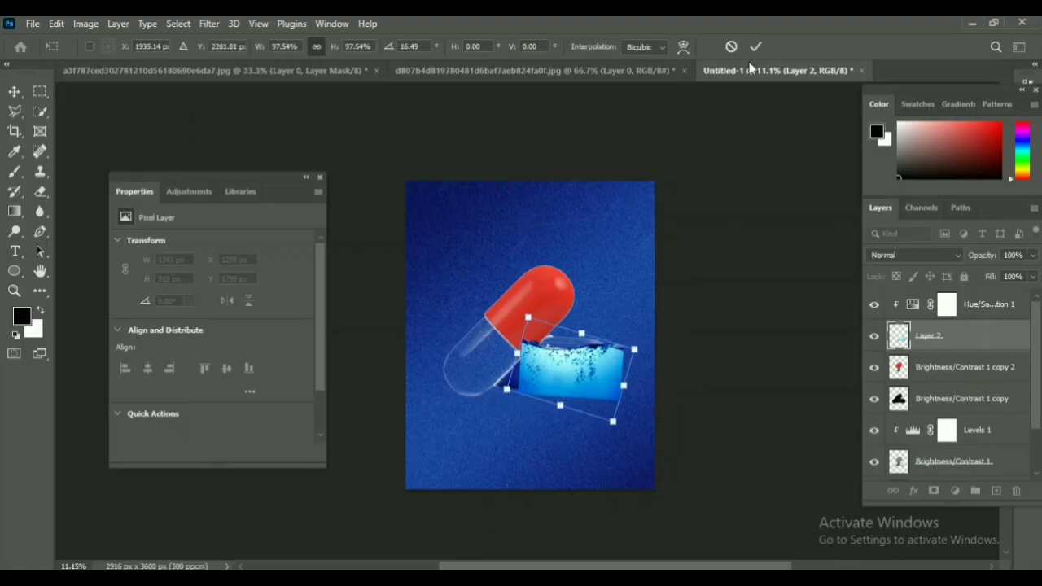
{"action": "left_click", "coordinate": [755, 46]}
{"action": "left_click", "coordinate": [319, 178]}
Lower the water layer's opacity to 51% so the capsule outline can be traced through it.
{"action": "left_click", "coordinate": [14, 291]}
{"action": "left_click_drag", "start_coordinate": [579, 412], "coordinate": [643, 413]}
{"action": "left_click", "coordinate": [1032, 255]}
{"action": "left_click_drag", "start_coordinate": [1033, 275], "coordinate": [998, 276]}
Trace the lower capsule's clear half with a Pen path and turn the path into a selection.
{"action": "left_click", "coordinate": [40, 231]}
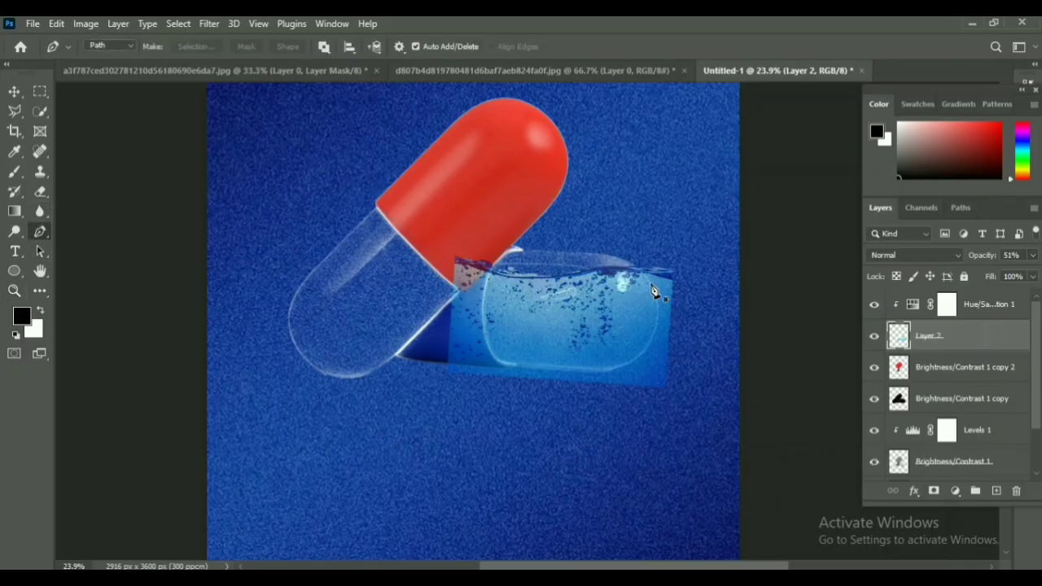
{"action": "left_click", "coordinate": [671, 302]}
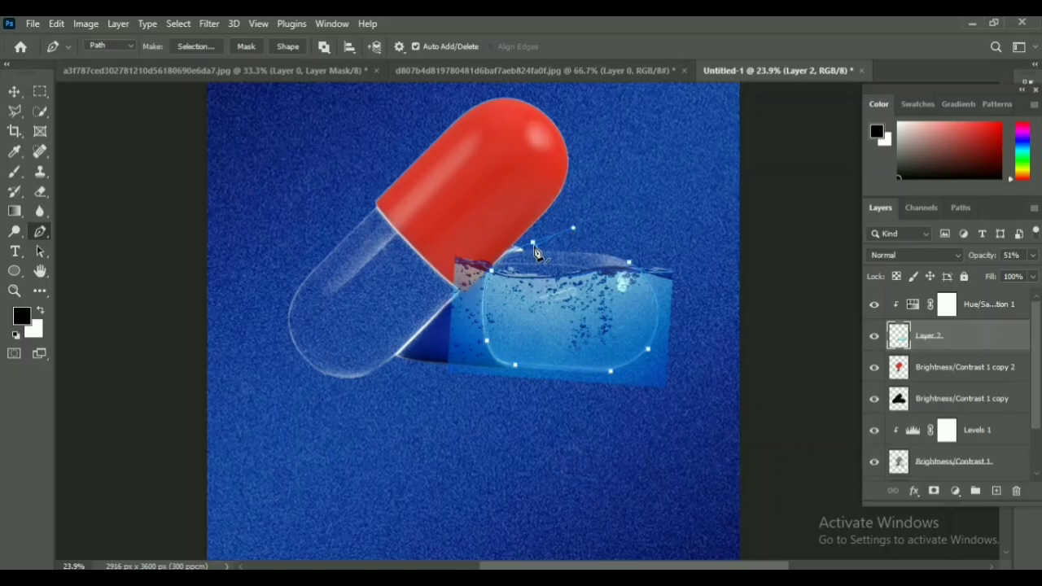
{"action": "key", "text": "ctrl+alt+space"}
{"action": "right_click", "coordinate": [579, 344]}
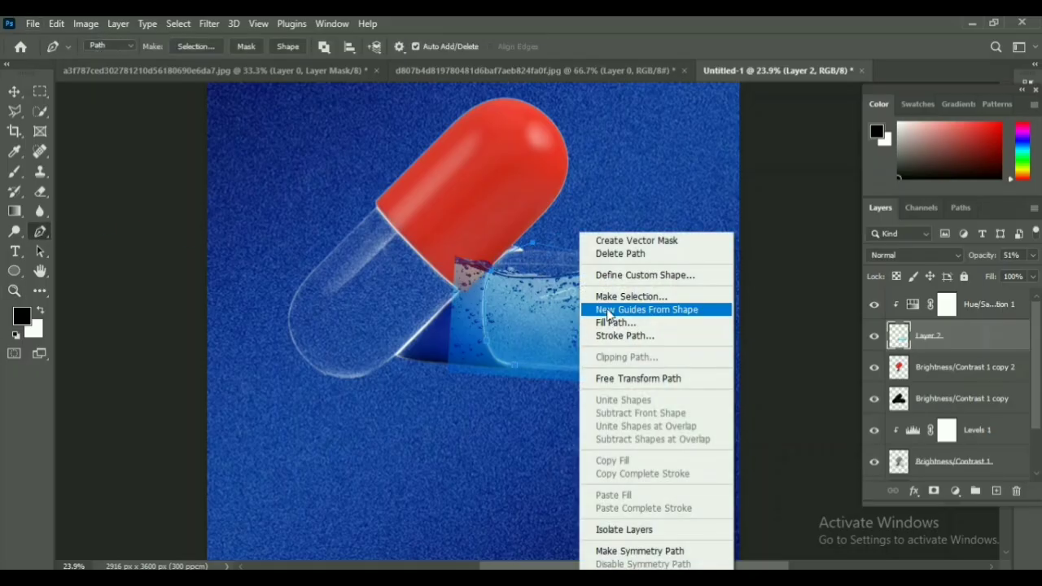
{"action": "left_click", "coordinate": [651, 305]}
{"action": "left_click", "coordinate": [595, 155]}
Copy the selected water to a new layer and hide the original water layer.
{"action": "left_click", "coordinate": [40, 192]}
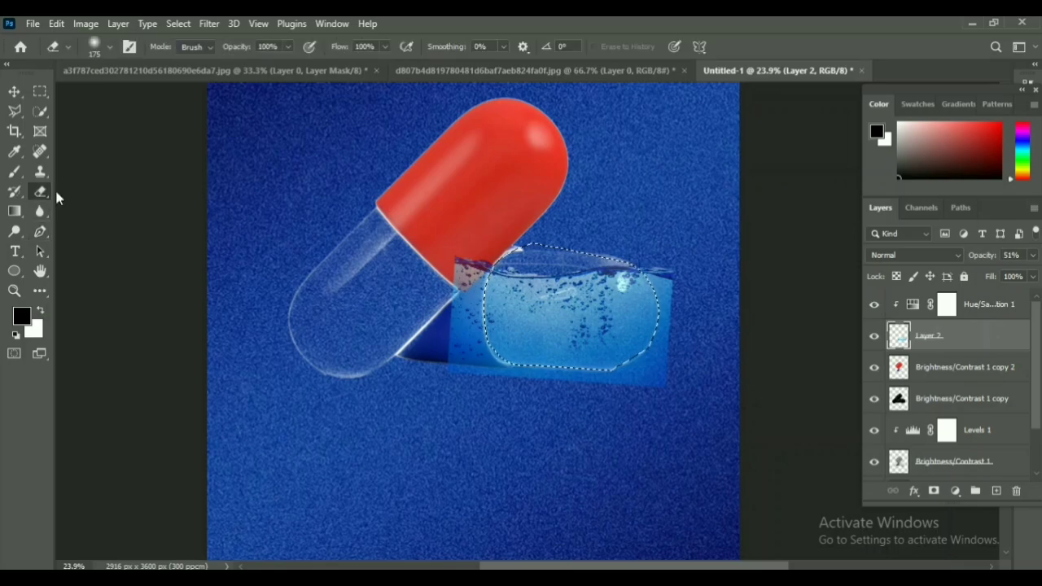
{"action": "key", "text": "ctrl+j"}
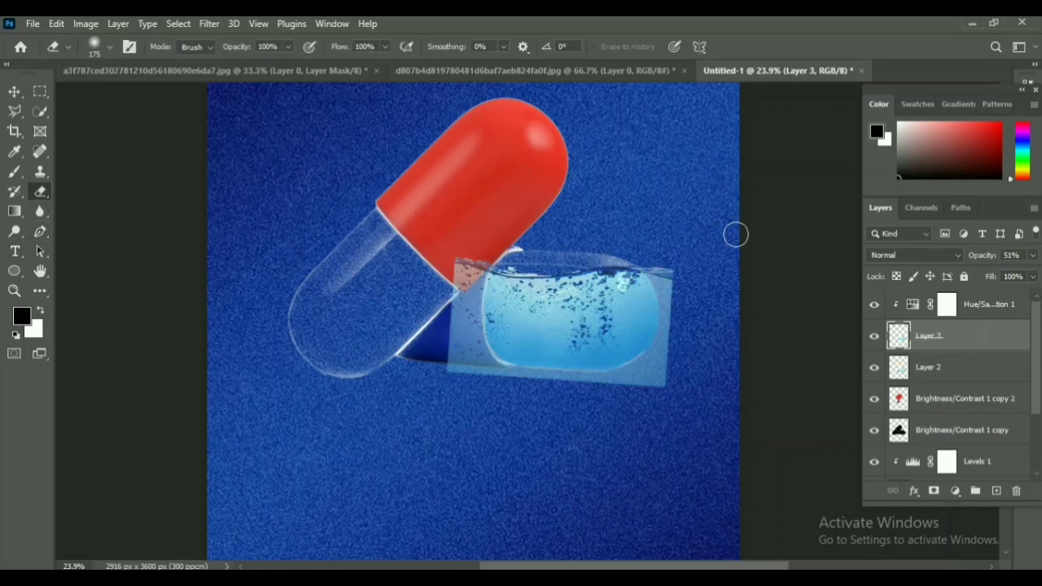
{"action": "left_click", "coordinate": [15, 92]}
{"action": "left_click", "coordinate": [875, 367]}
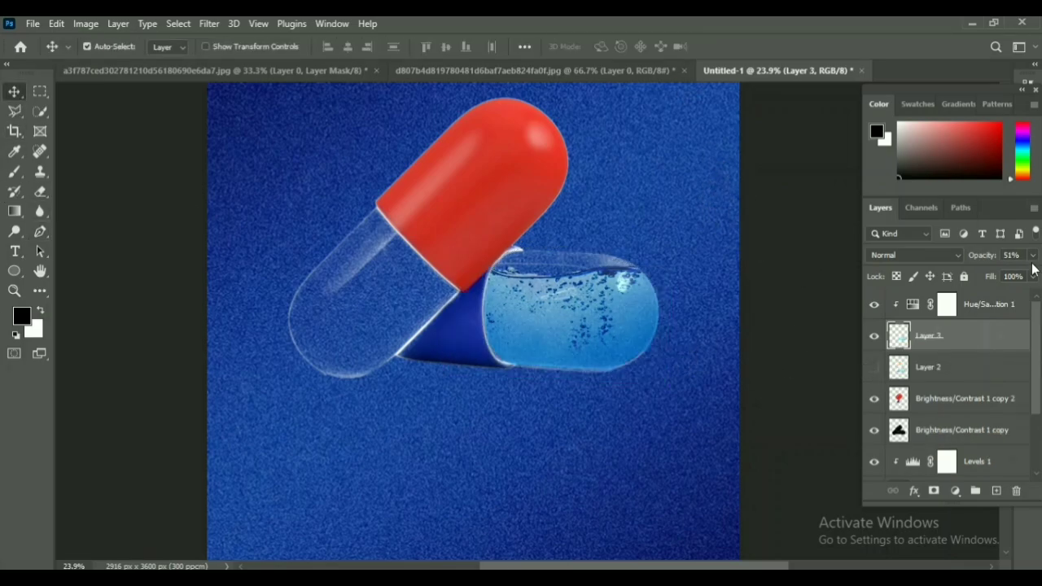
Set the trimmed water layer to 100% opacity with the Multiply blend mode.
{"action": "left_click_drag", "start_coordinate": [1032, 254], "coordinate": [1031, 273]}
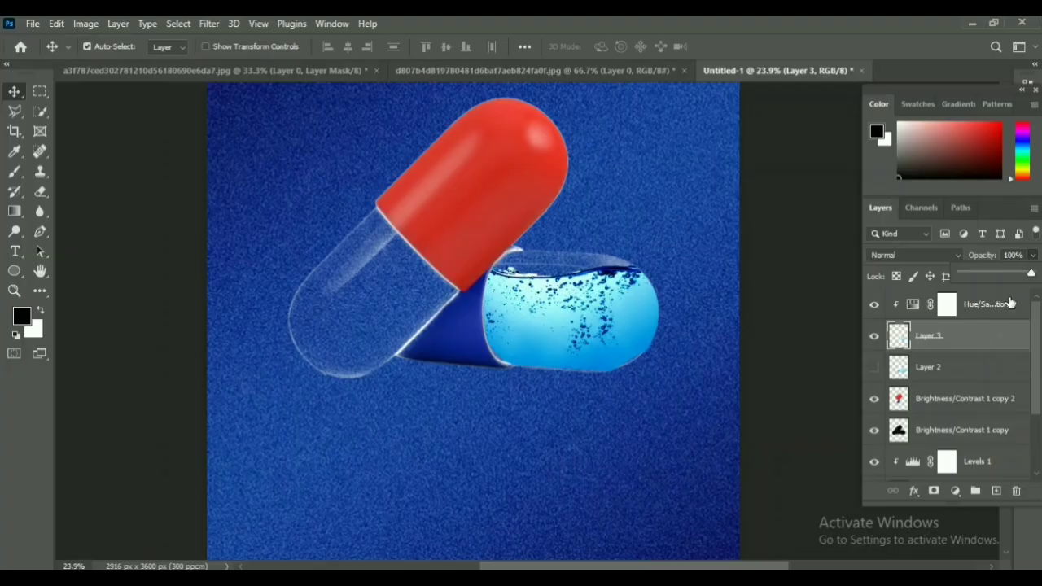
{"action": "left_click", "coordinate": [911, 255]}
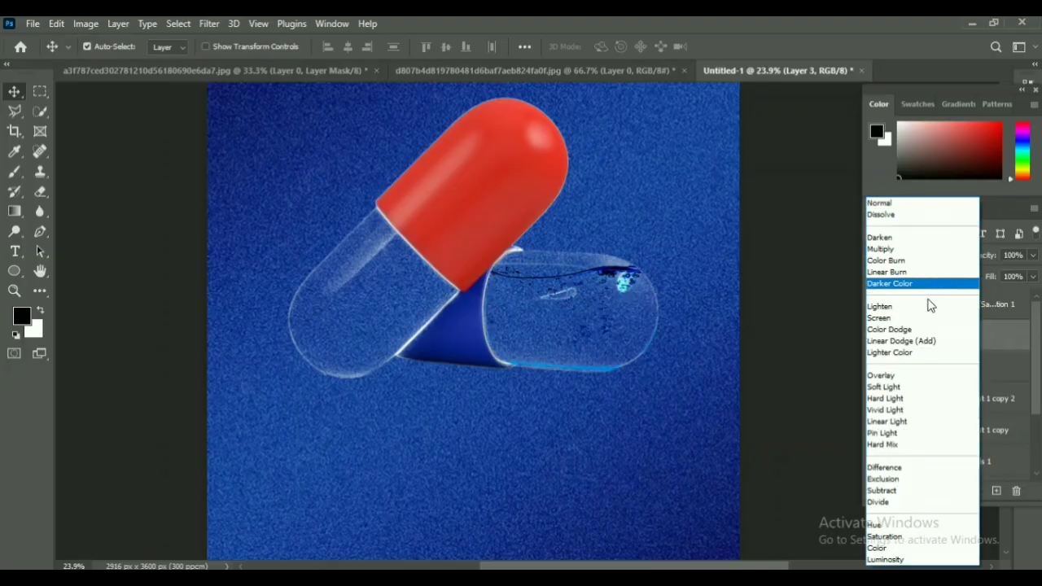
{"action": "left_click", "coordinate": [896, 251]}
Delete the blue textured background layer and add a Gradient Fill layer using the black-to-white Basics preset.
{"action": "left_click", "coordinate": [645, 444]}
{"action": "key", "text": "Delete"}
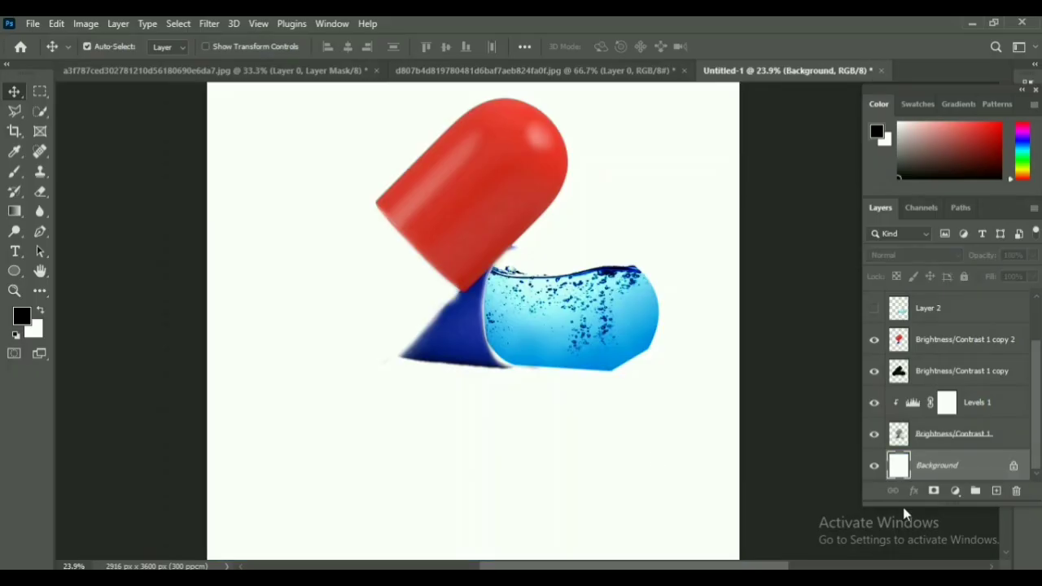
{"action": "left_click", "coordinate": [954, 490]}
{"action": "left_click", "coordinate": [950, 238]}
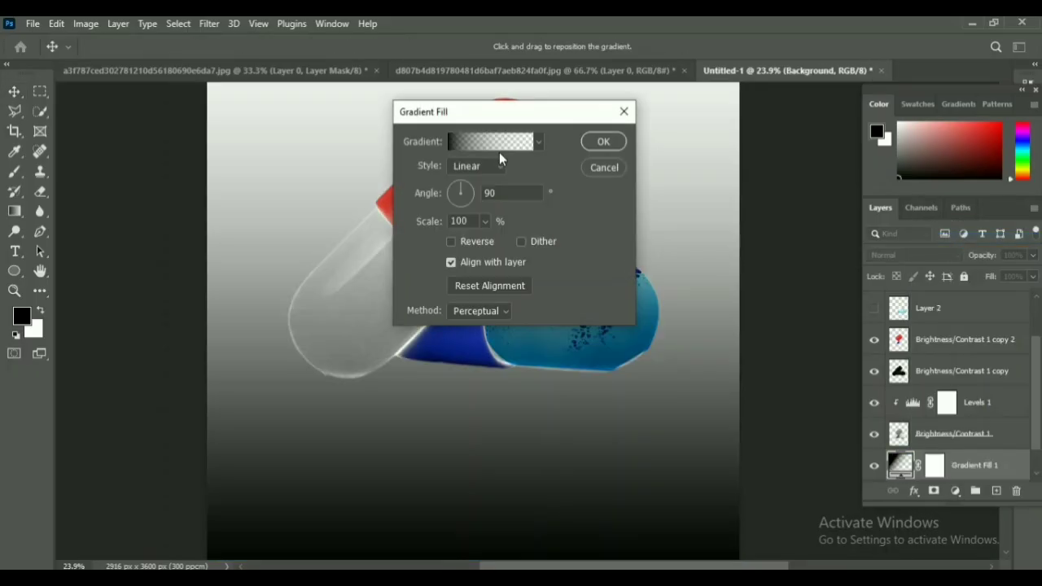
{"action": "left_click", "coordinate": [499, 152]}
{"action": "left_click", "coordinate": [600, 167]}
{"action": "left_click", "coordinate": [619, 189]}
Change the gradient's black stop to a vivid blue and apply the blue-to-white linear gradient at 90°.
{"action": "left_click", "coordinate": [595, 400]}
{"action": "left_click", "coordinate": [672, 464]}
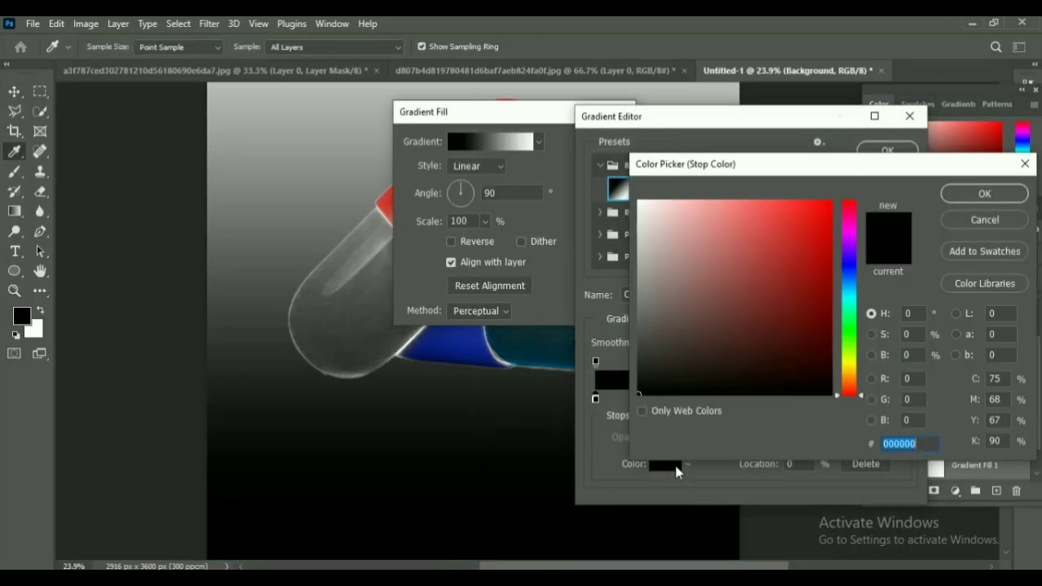
{"action": "left_click", "coordinate": [850, 298]}
{"action": "left_click", "coordinate": [758, 293]}
{"action": "left_click", "coordinate": [849, 261]}
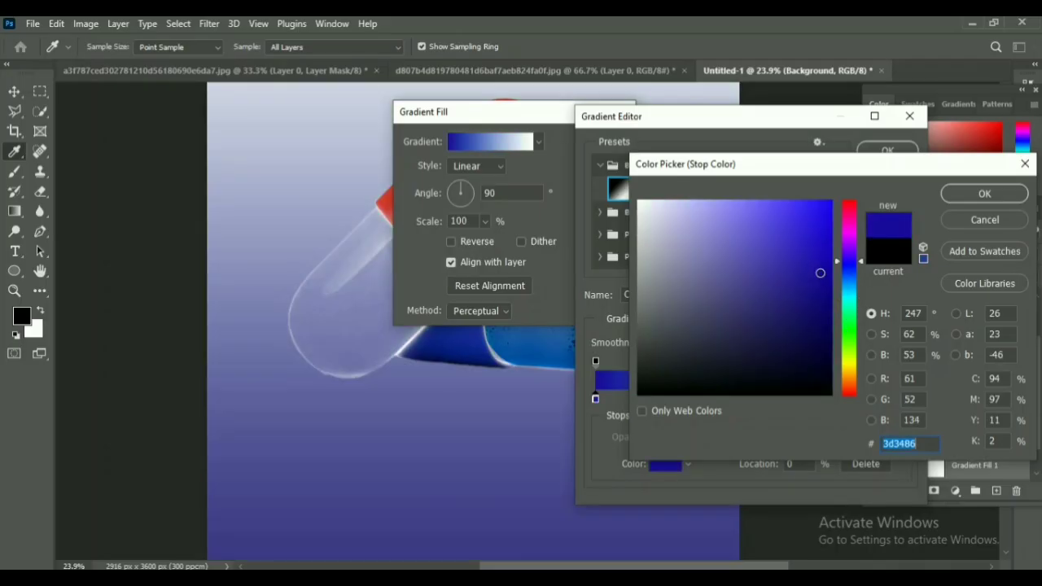
{"action": "left_click", "coordinate": [820, 272]}
{"action": "left_click", "coordinate": [823, 235]}
{"action": "left_click", "coordinate": [985, 194]}
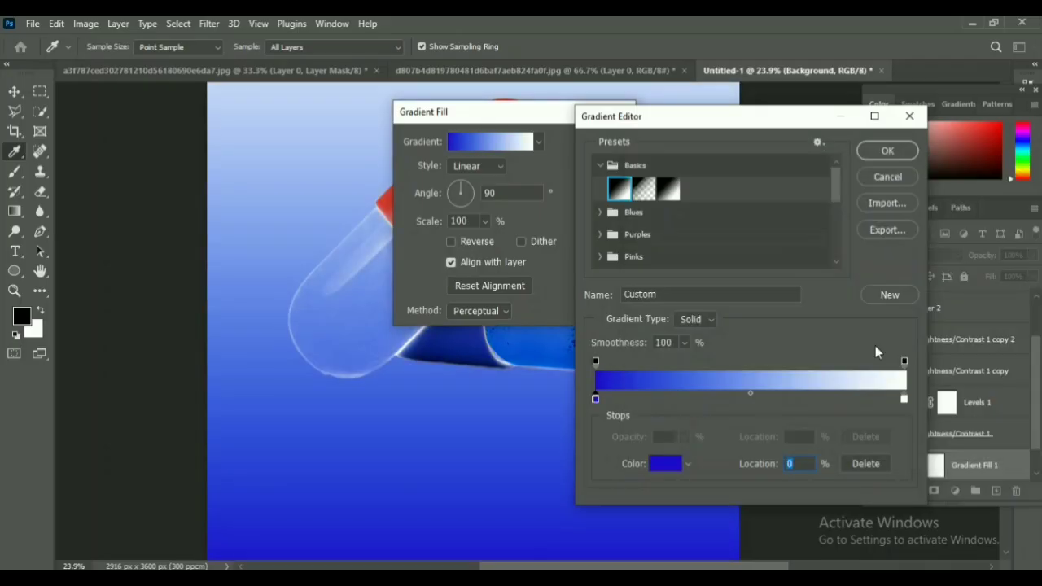
{"action": "left_click", "coordinate": [887, 151]}
{"action": "left_click", "coordinate": [601, 143]}
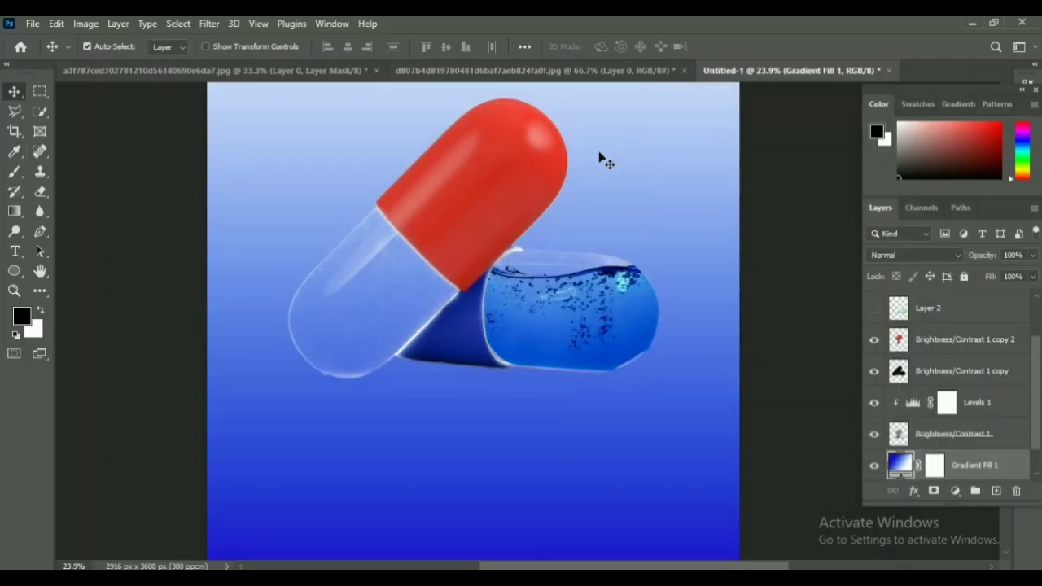
Warp the trimmed water layer outward at its lower rounded end to fill the capsule's curve.
{"action": "left_click", "coordinate": [637, 339]}
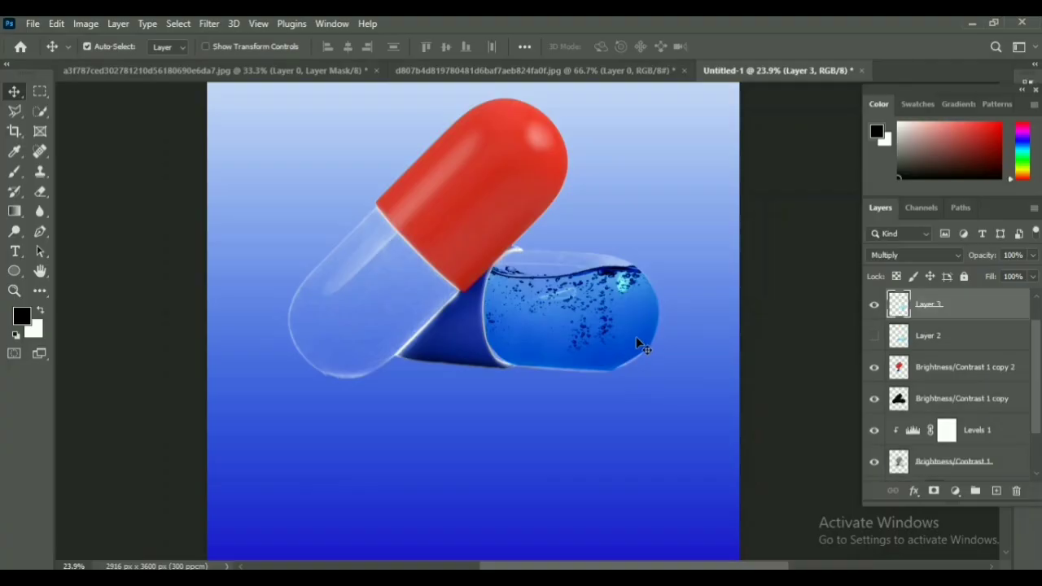
{"action": "key", "text": "ctrl+t"}
{"action": "left_click", "coordinate": [683, 46]}
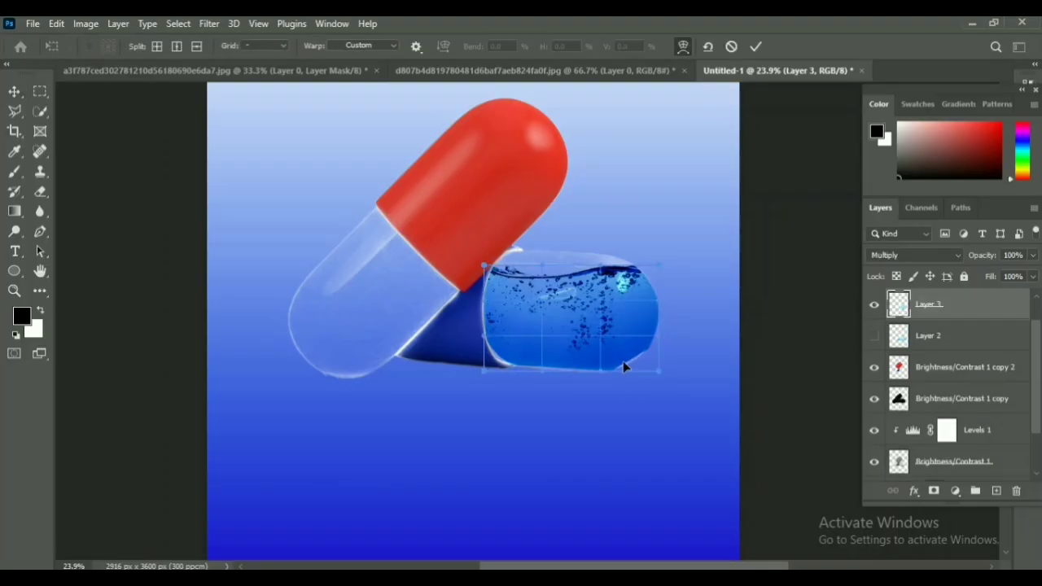
{"action": "left_click_drag", "start_coordinate": [622, 360], "coordinate": [664, 374]}
{"action": "left_click", "coordinate": [755, 47]}
Trace the capsule's rounded end with a Pen path, convert it to a selection and remove the water outside the curve.
{"action": "key", "text": "ctrl+t"}
{"action": "key", "text": "p"}
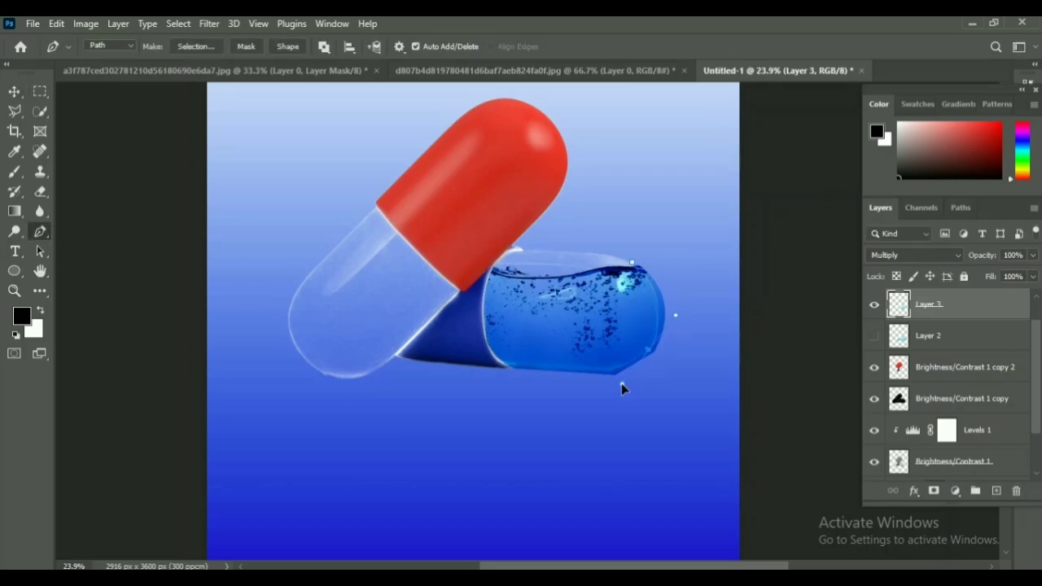
{"action": "left_click_drag", "start_coordinate": [621, 388], "coordinate": [458, 389]}
{"action": "right_click", "coordinate": [663, 242]}
{"action": "left_click", "coordinate": [721, 295]}
{"action": "left_click", "coordinate": [596, 154]}
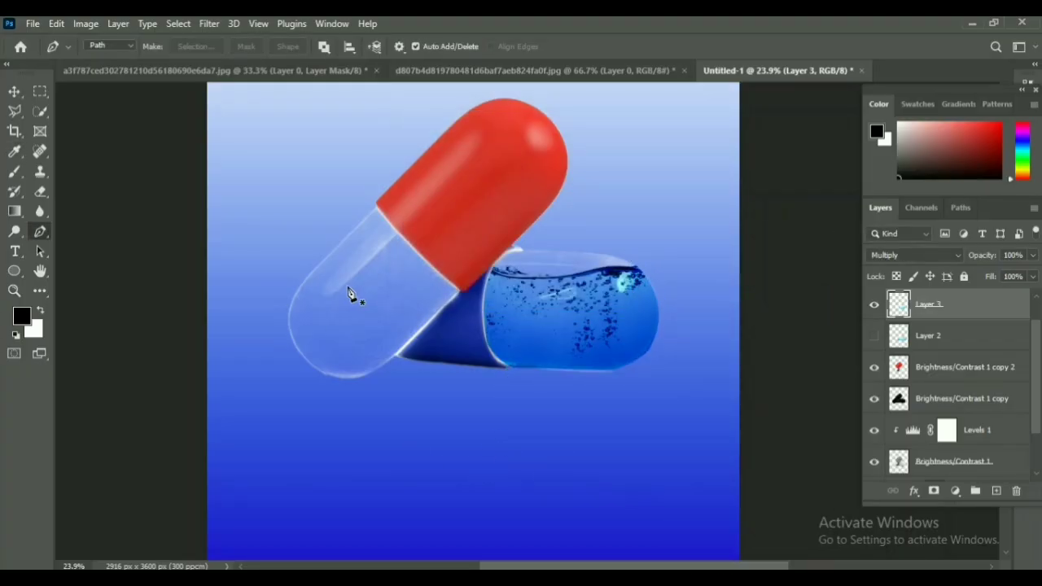
Stretch the water layer slightly to reach the clear half's edges, with a final width scale of 101.73%.
{"action": "key", "text": "v"}
{"action": "key", "text": "ctrl+t"}
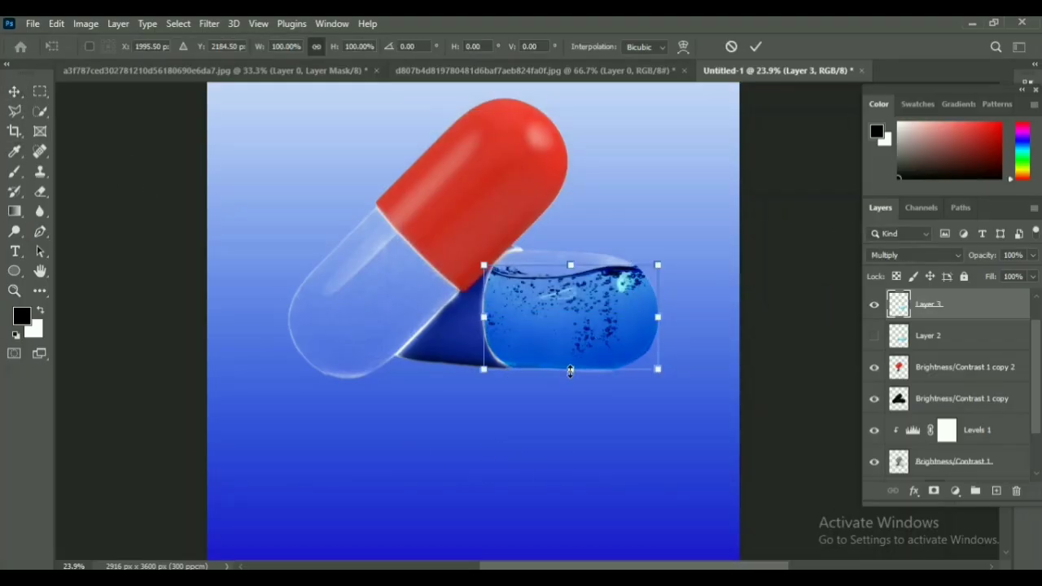
{"action": "left_click", "coordinate": [756, 47]}
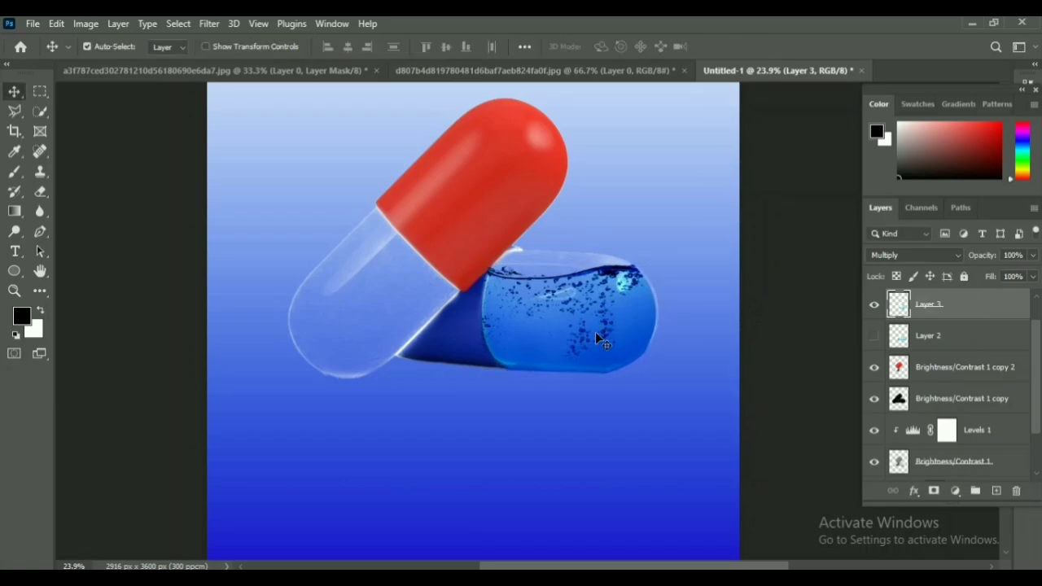
{"action": "key", "text": "ctrl+t"}
{"action": "left_click_drag", "start_coordinate": [657, 321], "coordinate": [660, 321]}
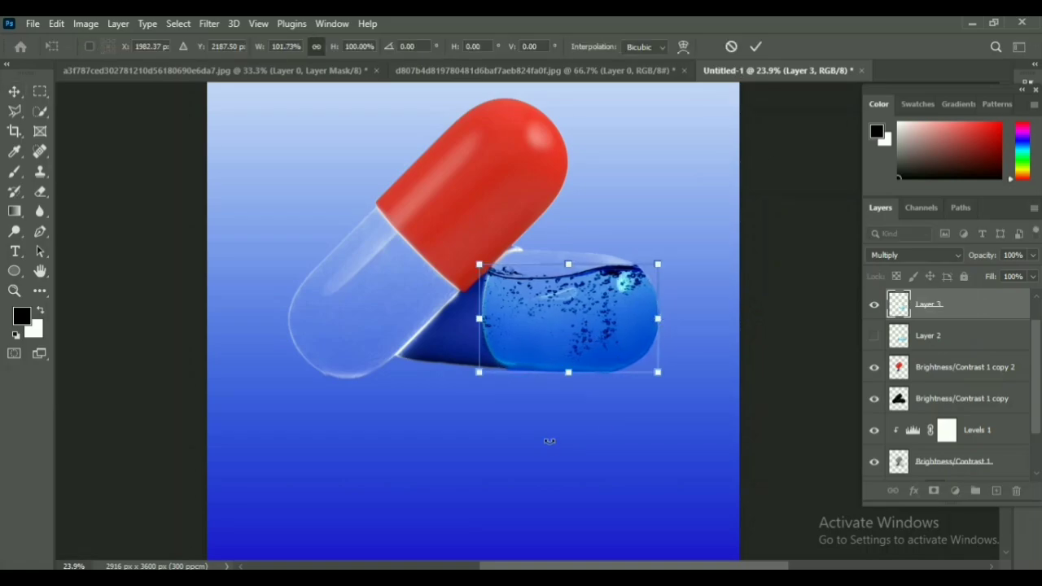
{"action": "left_click", "coordinate": [755, 47]}
Duplicate the water layer, flip the copy vertically, rotate it about 133° and place it over the tilted capsule's clear half.
{"action": "key", "text": "ctrl+j"}
{"action": "key", "text": "ctrl+t"}
{"action": "left_click_drag", "start_coordinate": [576, 335], "coordinate": [364, 318]}
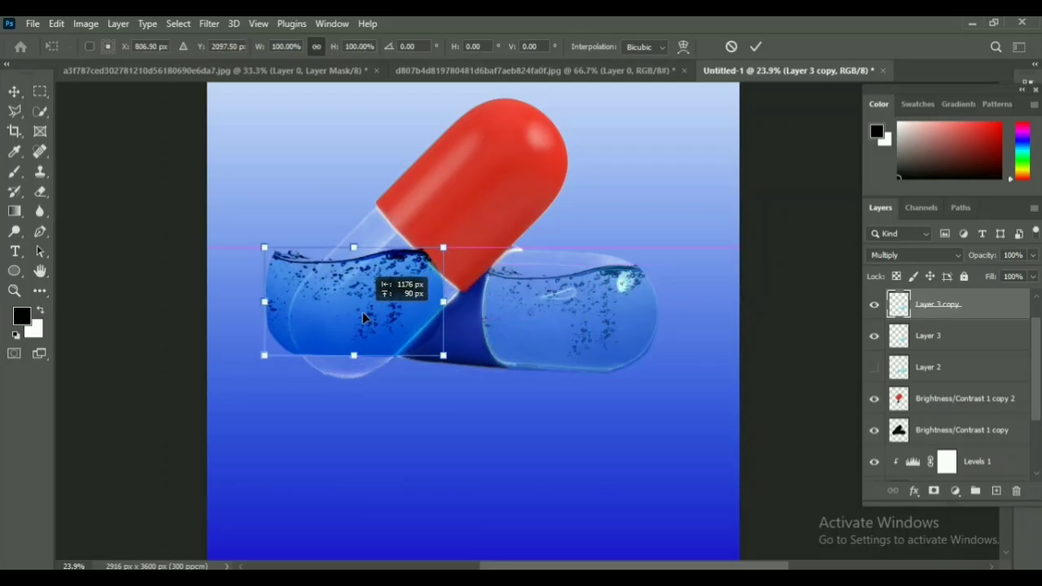
{"action": "right_click", "coordinate": [364, 318]}
{"action": "left_click", "coordinate": [407, 562]}
{"action": "left_click_drag", "start_coordinate": [482, 407], "coordinate": [477, 293]}
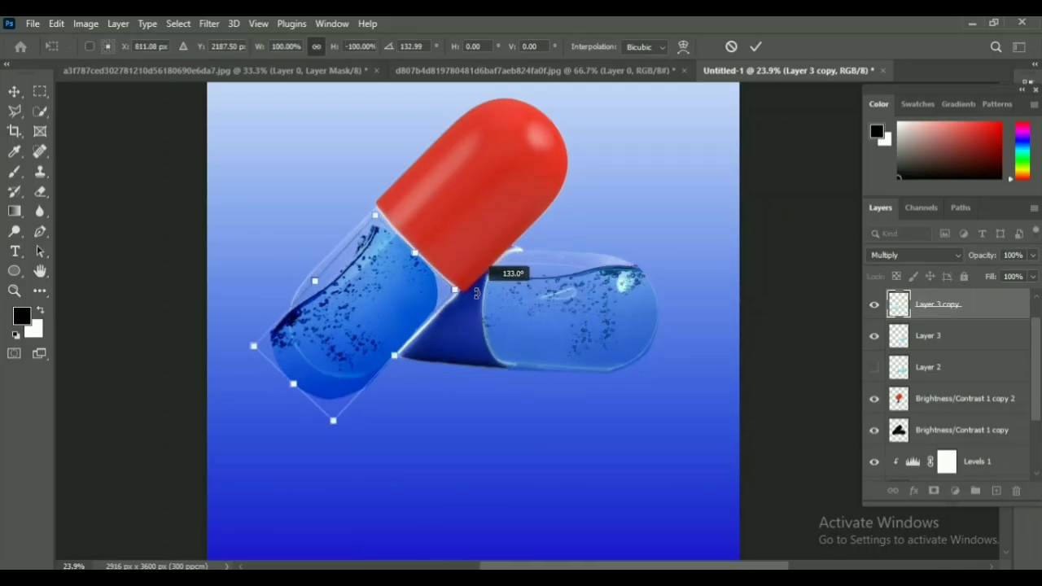
{"action": "left_click_drag", "start_coordinate": [371, 348], "coordinate": [389, 322]}
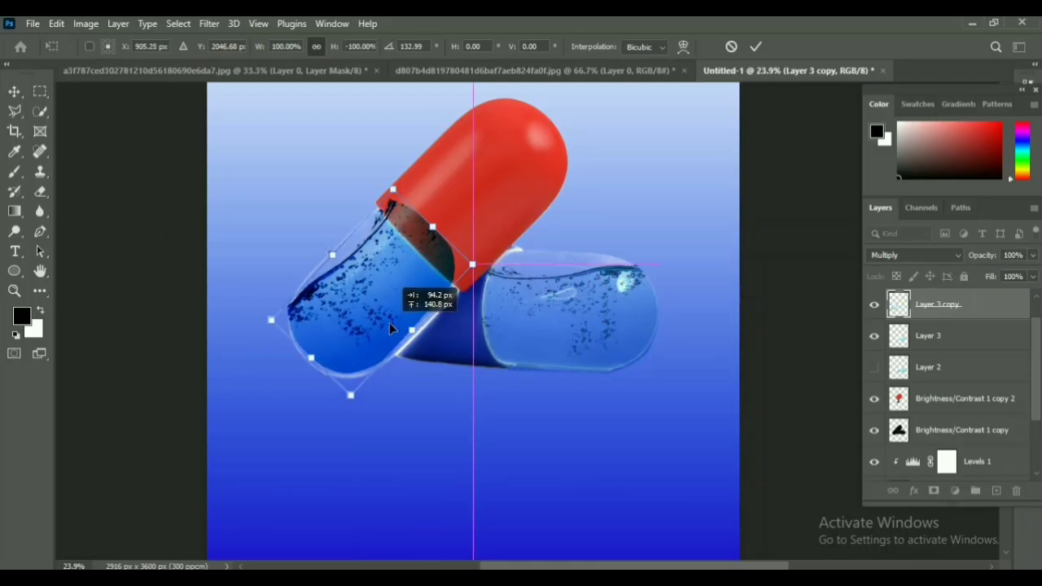
Try the water copy flipped vertically again at an angle of about -40.74° over the tilted capsule.
{"action": "right_click", "coordinate": [389, 323]}
{"action": "left_click", "coordinate": [432, 561]}
{"action": "mouse_move", "coordinate": [355, 452]}
{"action": "left_mouse_down"}
{"action": "mouse_move", "coordinate": [369, 451]}
{"action": "mouse_move", "coordinate": [337, 448]}
{"action": "left_mouse_up"}
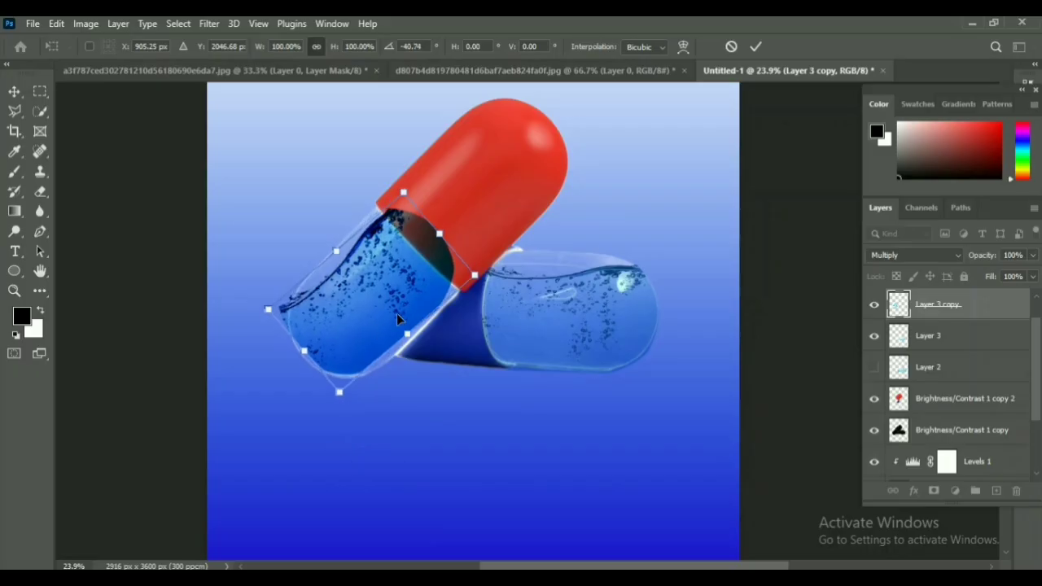
{"action": "left_click_drag", "start_coordinate": [396, 319], "coordinate": [394, 314]}
Mirror the water copy vertically once more, rotate it to follow the tilted capsule's clear half and apply the transform.
{"action": "right_click", "coordinate": [394, 314]}
{"action": "left_click", "coordinate": [440, 551]}
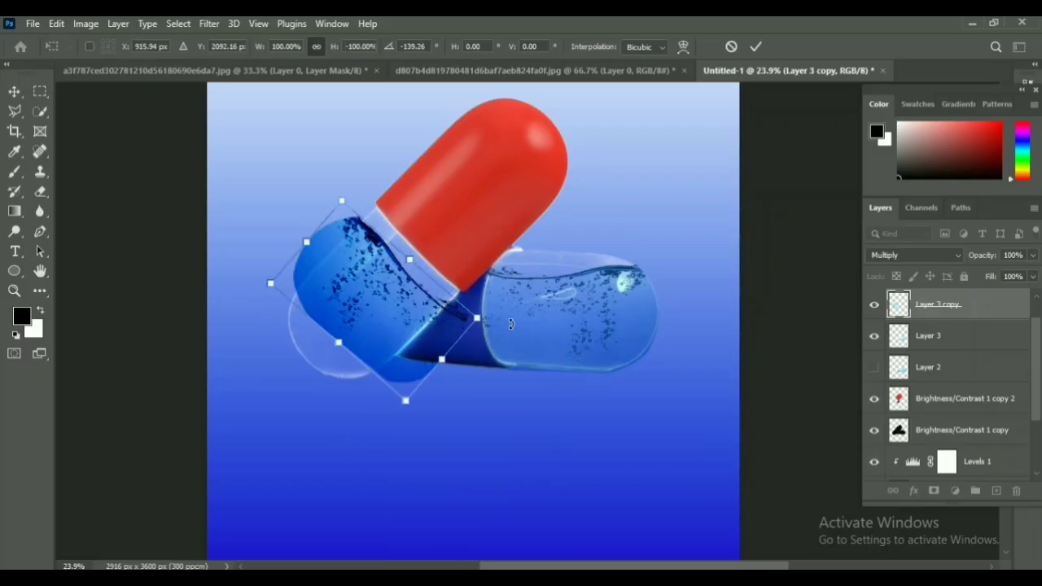
{"action": "left_click_drag", "start_coordinate": [511, 324], "coordinate": [362, 333]}
{"action": "key", "text": "Return"}
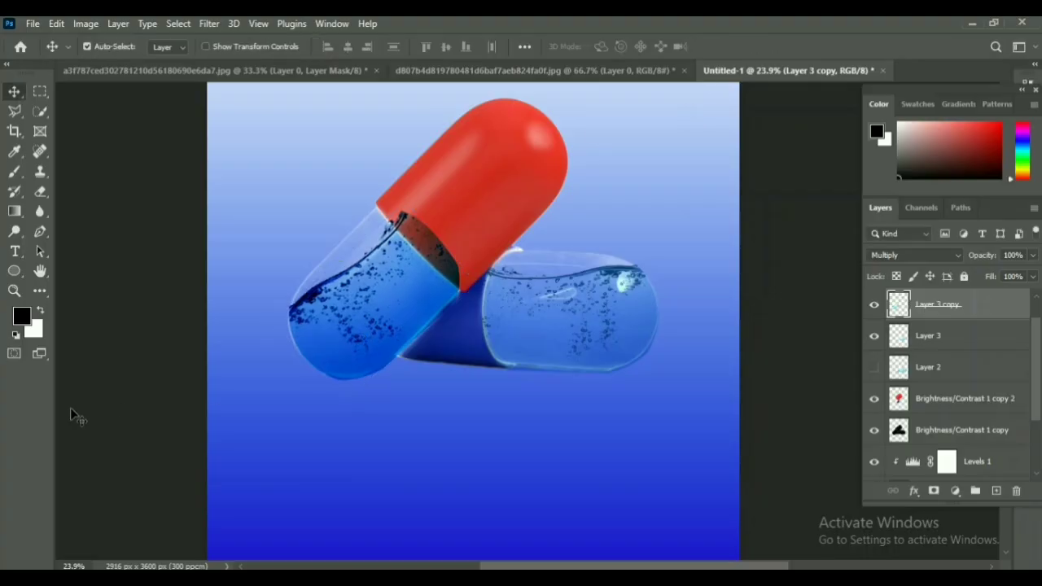
Nudge the water copy into alignment with the glass outline of the tilted capsule's clear half.
{"action": "key", "text": "z"}
{"action": "scroll", "coordinate": [412, 475], "scroll_direction": "up", "scroll_amount": 1}
{"action": "left_click_drag", "start_coordinate": [341, 387], "coordinate": [376, 494]}
{"action": "left_click", "coordinate": [10, 93]}
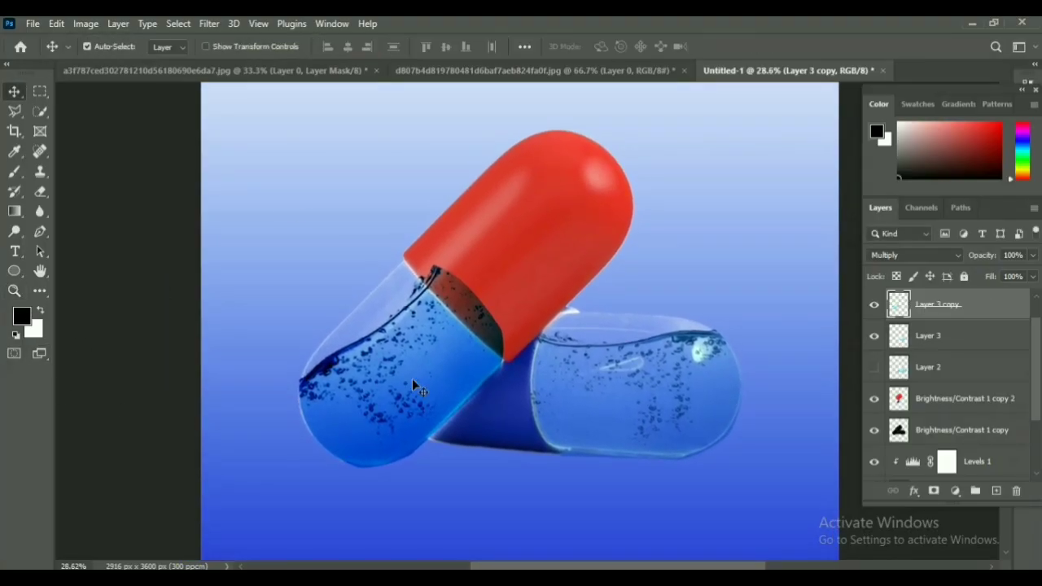
{"action": "key", "text": "ctrl+t"}
{"action": "key", "text": "Return"}
{"action": "left_click_drag", "start_coordinate": [321, 404], "coordinate": [319, 402]}
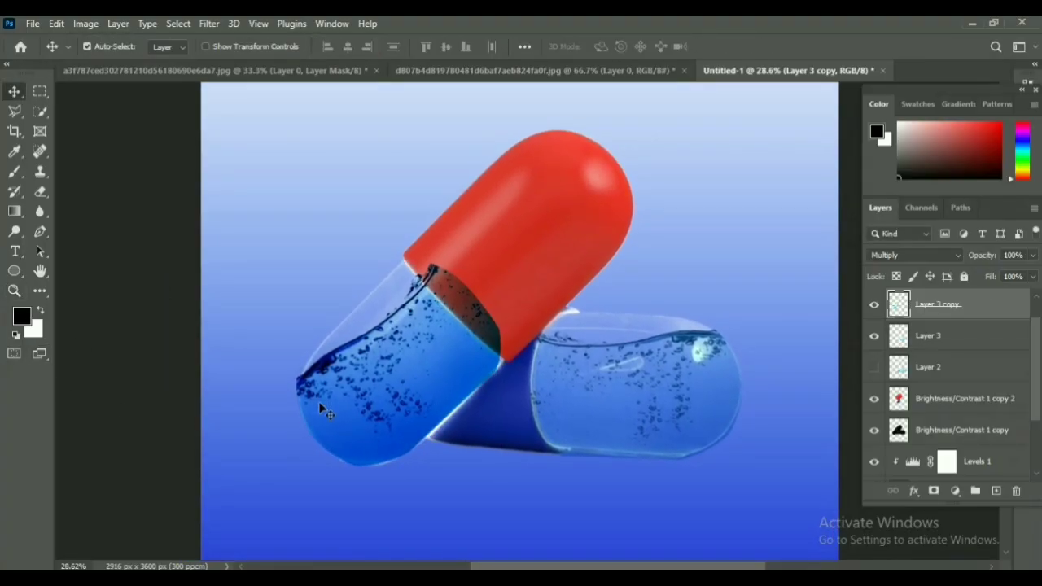
{"action": "key", "text": "Right"}
{"action": "key", "text": "Right"}
{"action": "key", "text": "Right"}
{"action": "key", "text": "Right"}
{"action": "key", "text": "Down"}
{"action": "key", "text": "Down"}
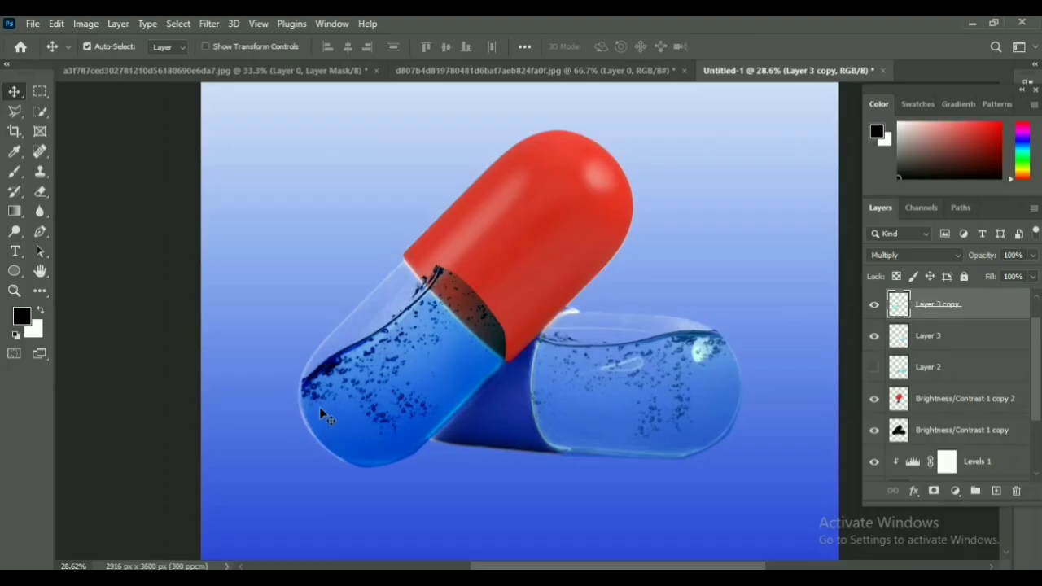
{"action": "key", "text": "Left"}
{"action": "key", "text": "Left"}
{"action": "key", "text": "Left"}
{"action": "key", "text": "Left"}
{"action": "key", "text": "Left"}
{"action": "key", "text": "Left"}
{"action": "key", "text": "Left"}
{"action": "key", "text": "Left"}
{"action": "key", "text": "Up"}
{"action": "key", "text": "Up"}
{"action": "key", "text": "Up"}
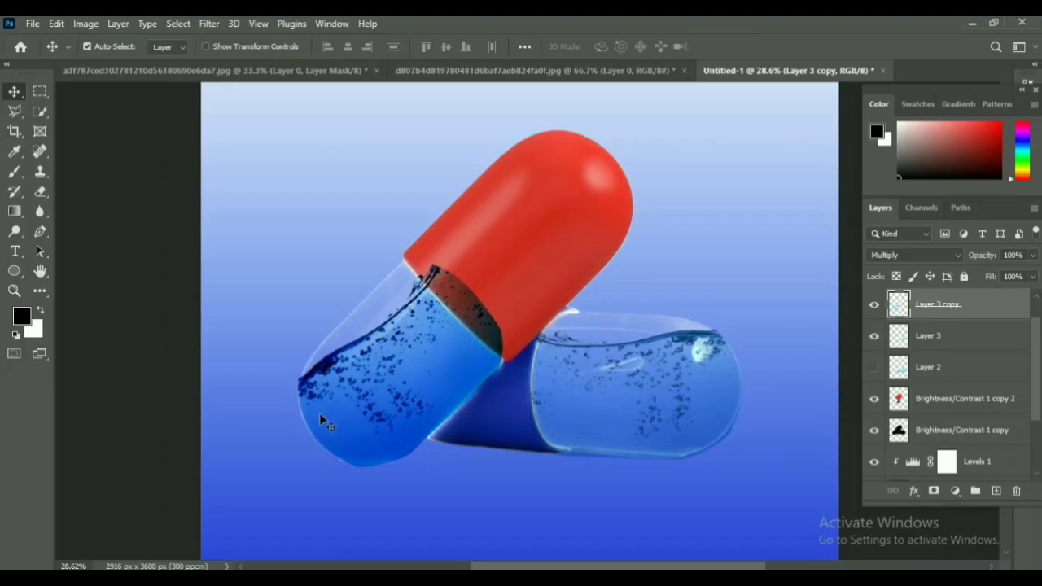
{"action": "left_click_drag", "start_coordinate": [367, 403], "coordinate": [369, 405]}
Scale the water copy to about 106.07% width and 101.89% height, rotate it -2.77° and position it within the glass.
{"action": "key", "text": "ctrl+t"}
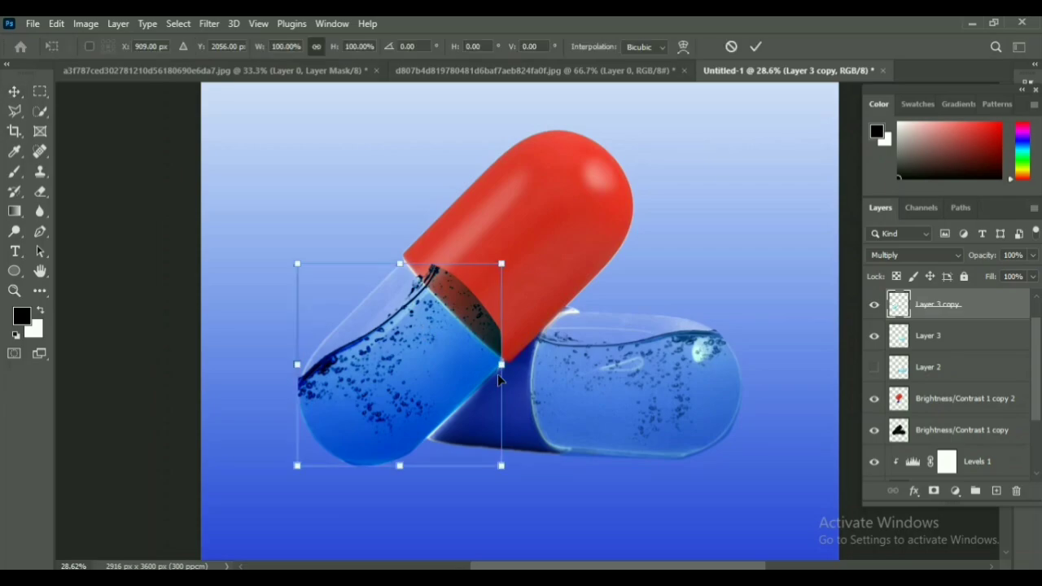
{"action": "left_click_drag", "start_coordinate": [502, 366], "coordinate": [500, 367]}
{"action": "left_click_drag", "start_coordinate": [297, 365], "coordinate": [289, 374]}
{"action": "left_click_drag", "start_coordinate": [392, 471], "coordinate": [392, 476]}
{"action": "left_click_drag", "start_coordinate": [502, 499], "coordinate": [508, 492]}
{"action": "left_click_drag", "start_coordinate": [434, 452], "coordinate": [440, 443]}
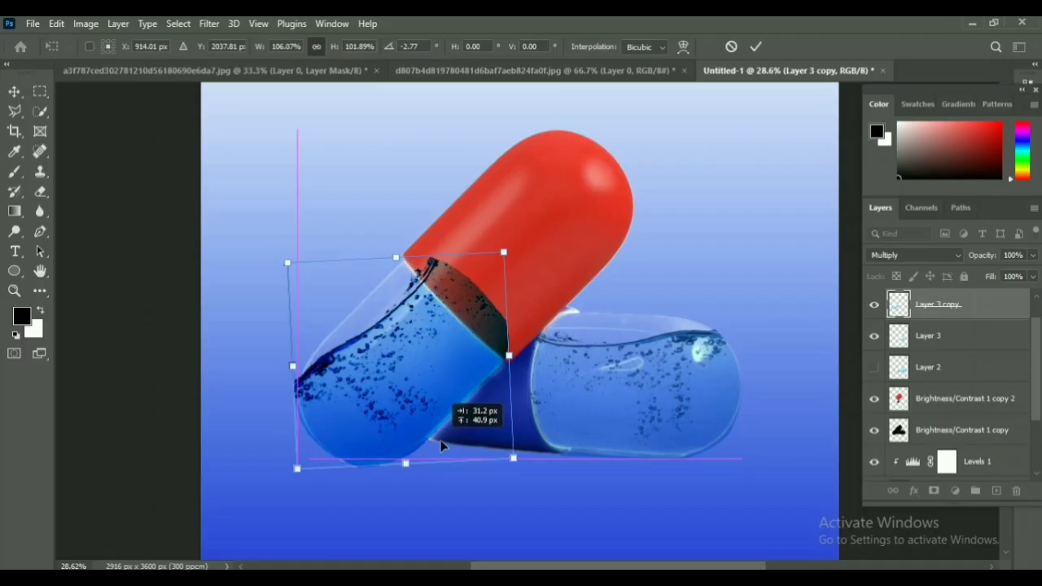
{"action": "key", "text": "Return"}
Rotate the water copy a further -0.57° and shift it to match the tilted capsule's lower edge.
{"action": "key", "text": "z"}
{"action": "scroll", "coordinate": [468, 474], "scroll_direction": "up", "scroll_amount": 5}
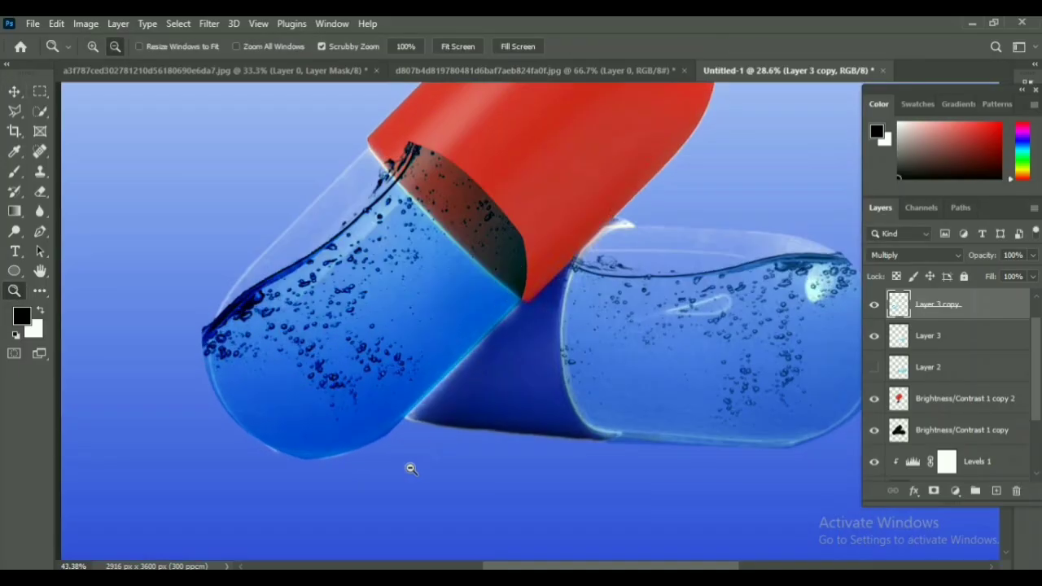
{"action": "left_click_drag", "start_coordinate": [235, 386], "coordinate": [351, 451]}
{"action": "left_click", "coordinate": [13, 93]}
{"action": "key", "text": "ctrl+t"}
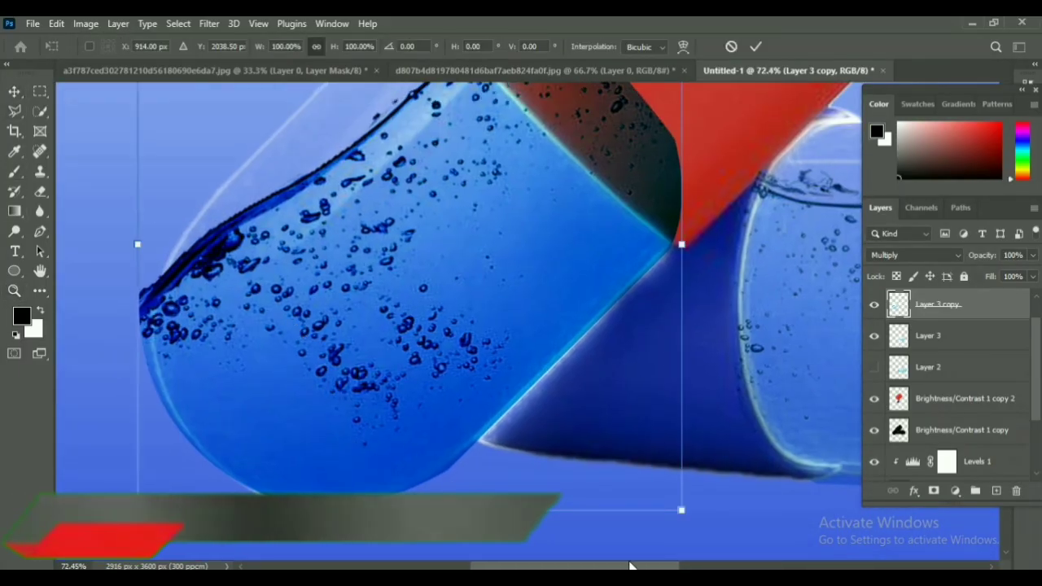
{"action": "left_click_drag", "start_coordinate": [713, 526], "coordinate": [723, 476]}
{"action": "left_click_drag", "start_coordinate": [462, 388], "coordinate": [454, 374]}
{"action": "left_click_drag", "start_coordinate": [741, 496], "coordinate": [718, 541]}
{"action": "mouse_move", "coordinate": [617, 431]}
{"action": "left_mouse_down"}
{"action": "mouse_move", "coordinate": [628, 435]}
{"action": "mouse_move", "coordinate": [615, 434]}
{"action": "left_mouse_up"}
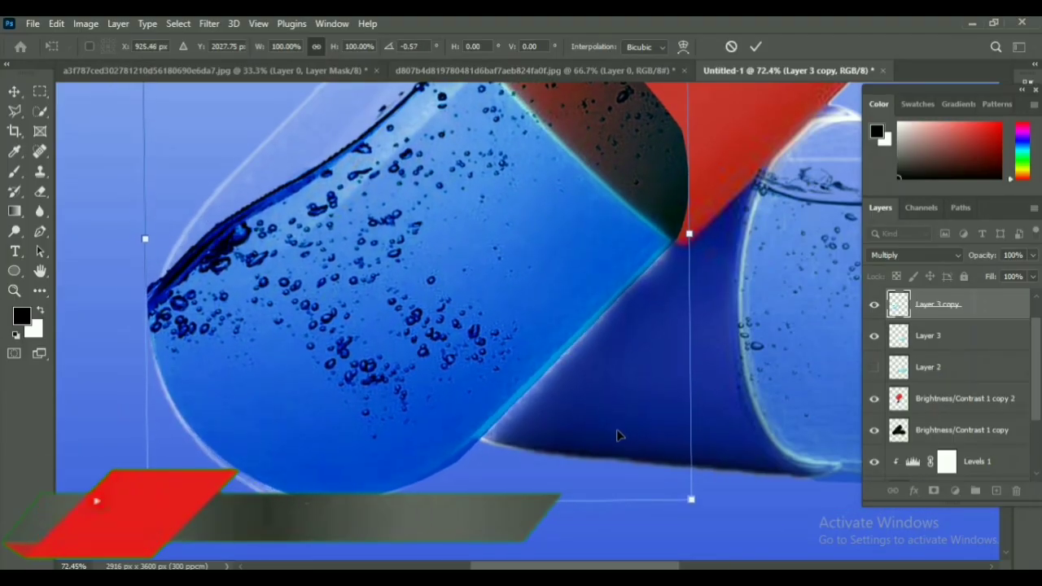
Warp the water copy's lower rounded end and side edges to fit the tilted capsule's glass curve.
{"action": "left_click", "coordinate": [683, 46]}
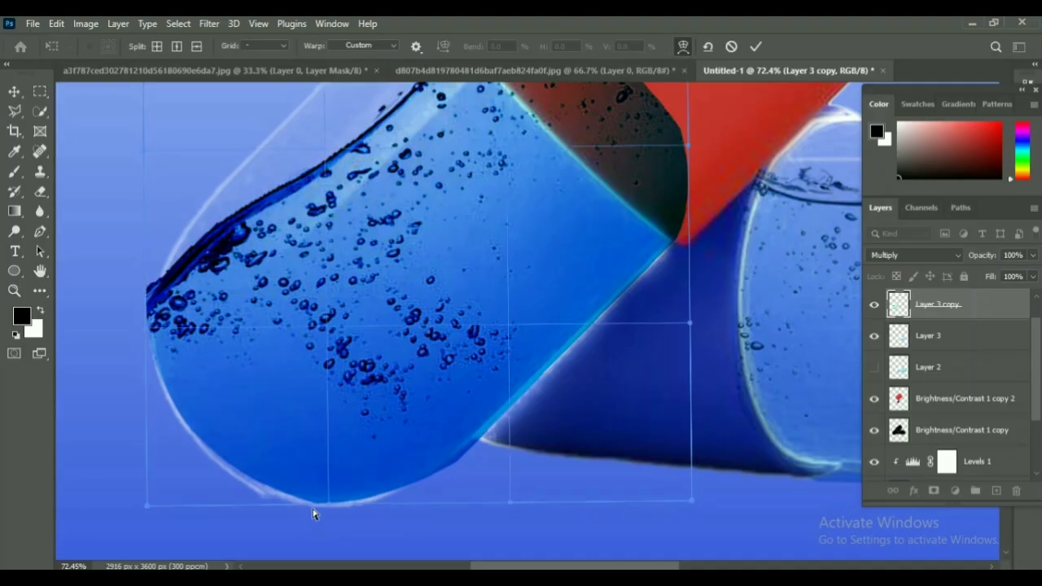
{"action": "left_click_drag", "start_coordinate": [328, 503], "coordinate": [329, 517]}
{"action": "left_click_drag", "start_coordinate": [189, 444], "coordinate": [185, 450]}
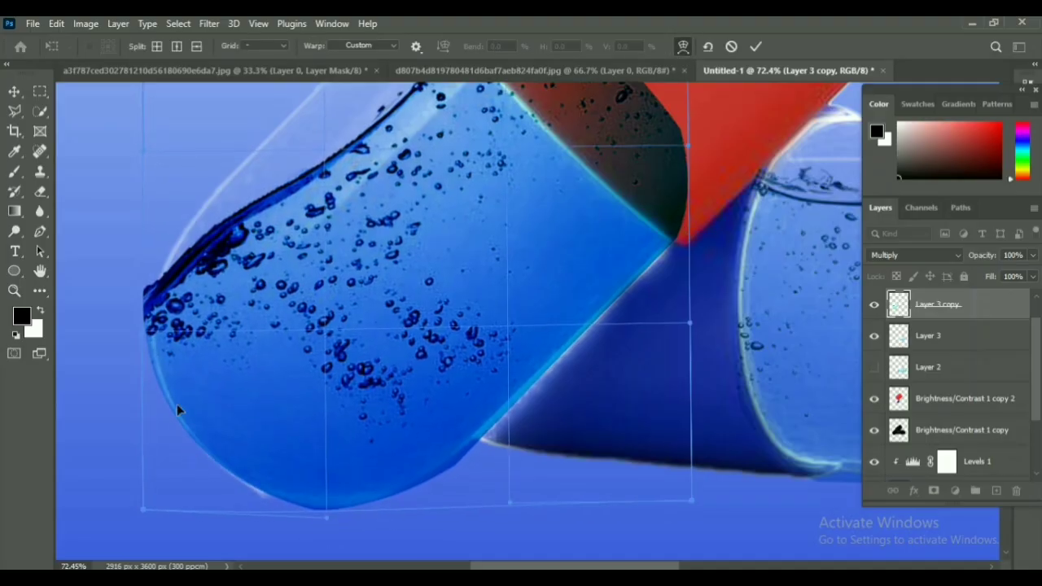
{"action": "left_click_drag", "start_coordinate": [149, 306], "coordinate": [155, 317]}
{"action": "left_click_drag", "start_coordinate": [690, 324], "coordinate": [691, 327]}
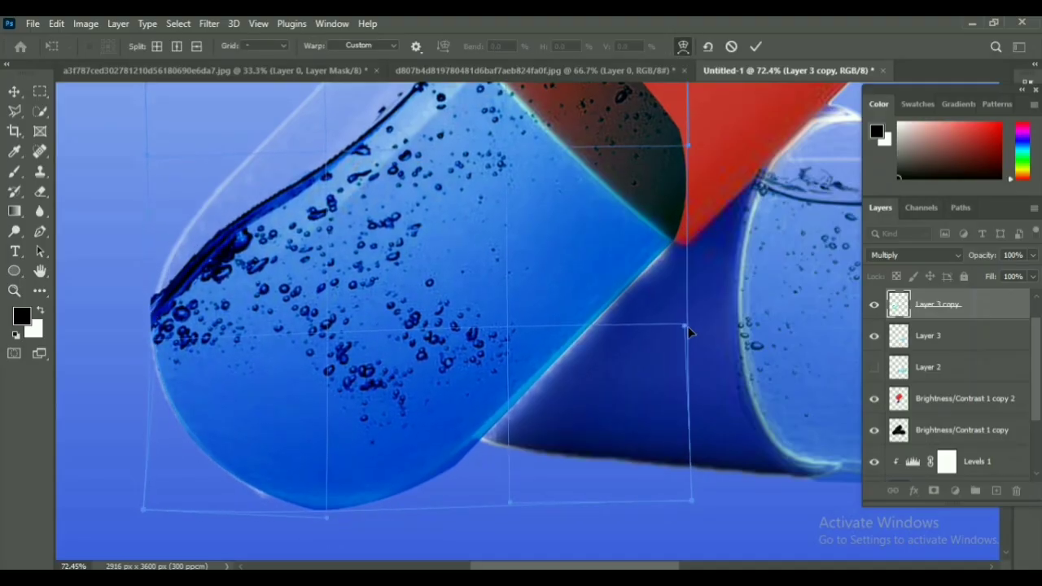
{"action": "left_click", "coordinate": [757, 47]}
Erase the part of the water copy that overlaps the tilted capsule's red half.
{"action": "key", "text": "z"}
{"action": "left_click_drag", "start_coordinate": [590, 272], "coordinate": [513, 426]}
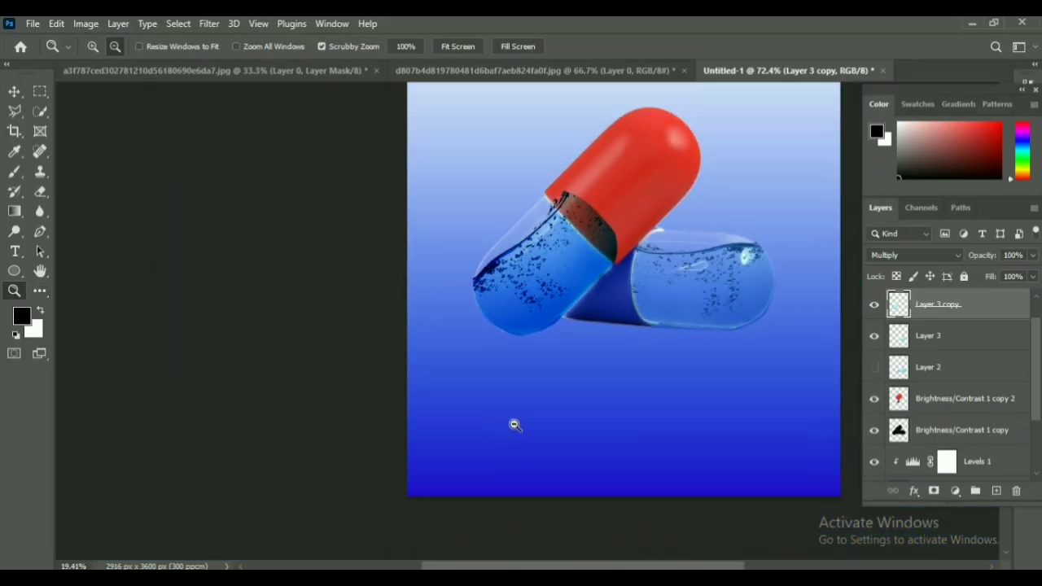
{"action": "left_click", "coordinate": [41, 193]}
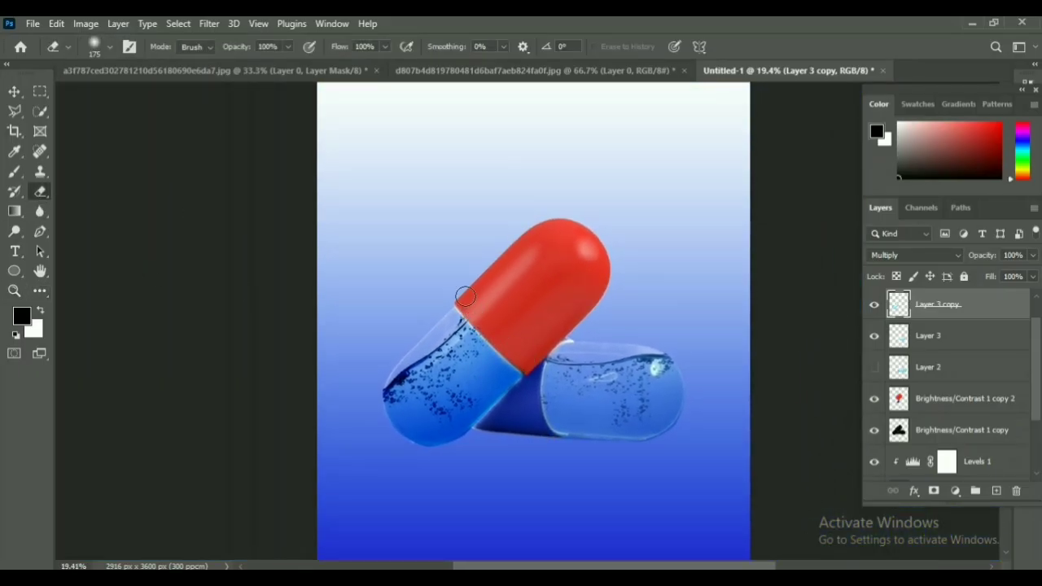
{"action": "key", "text": "v"}
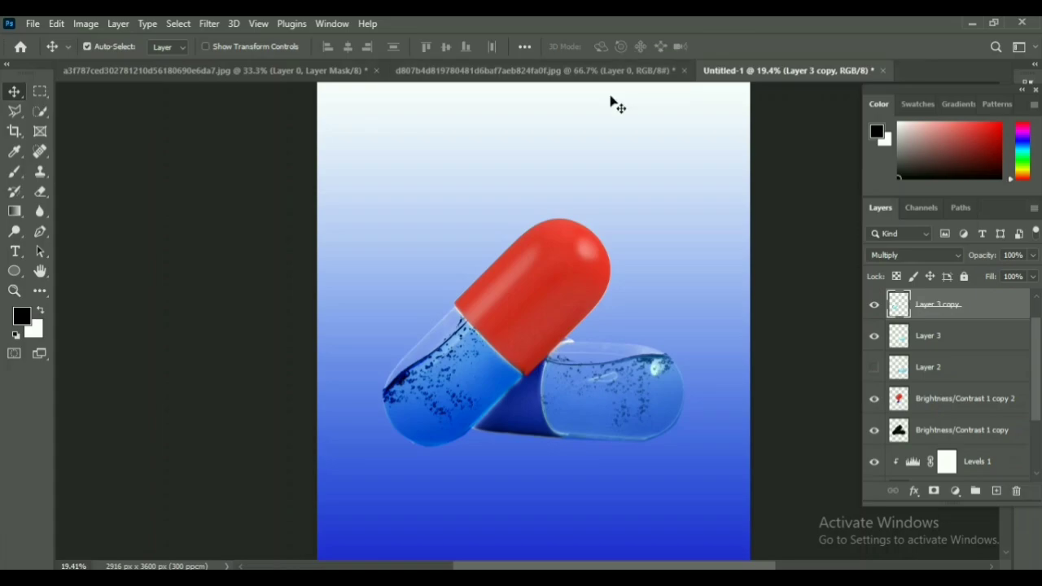
Bring the masked koi fish from its own document into the capsule composition and stack it above the Hue/Saturation adjustment.
{"action": "left_click", "coordinate": [615, 67]}
{"action": "left_click_drag", "start_coordinate": [277, 74], "coordinate": [295, 163]}
{"action": "left_click", "coordinate": [428, 75]}
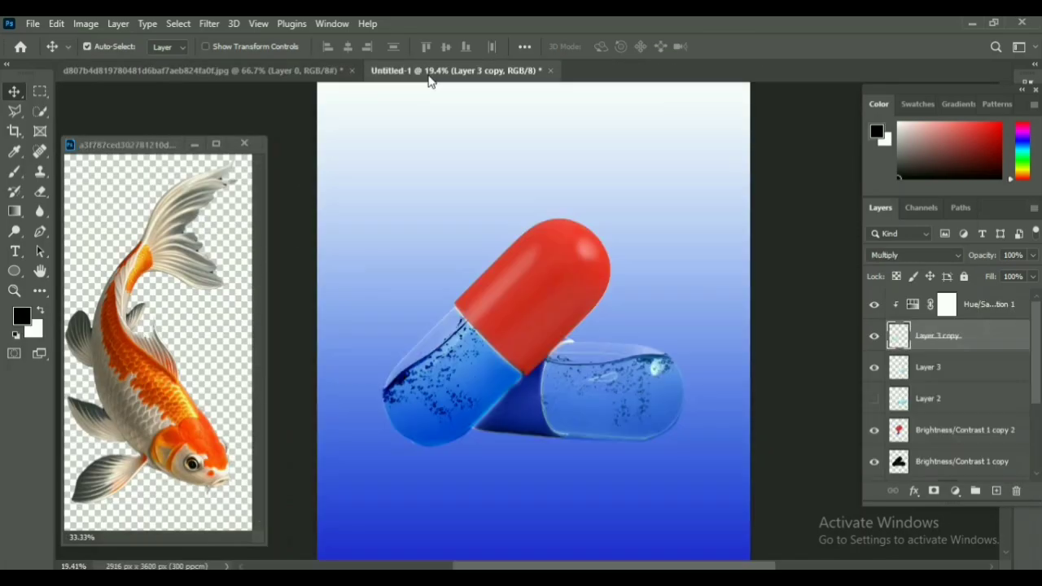
{"action": "left_click_drag", "start_coordinate": [184, 374], "coordinate": [612, 404]}
{"action": "left_click", "coordinate": [243, 144]}
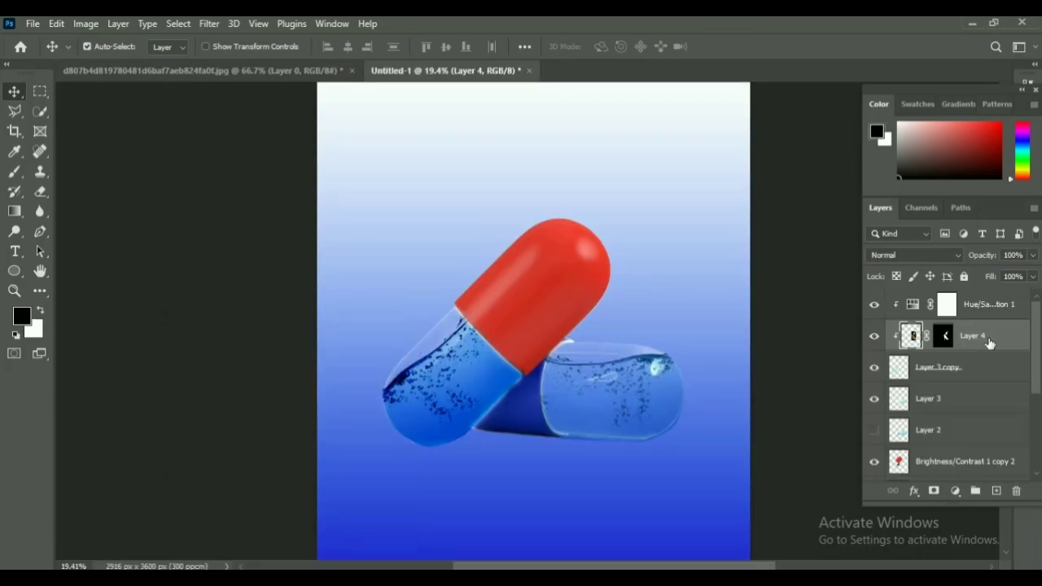
{"action": "left_click_drag", "start_coordinate": [887, 322], "coordinate": [977, 303]}
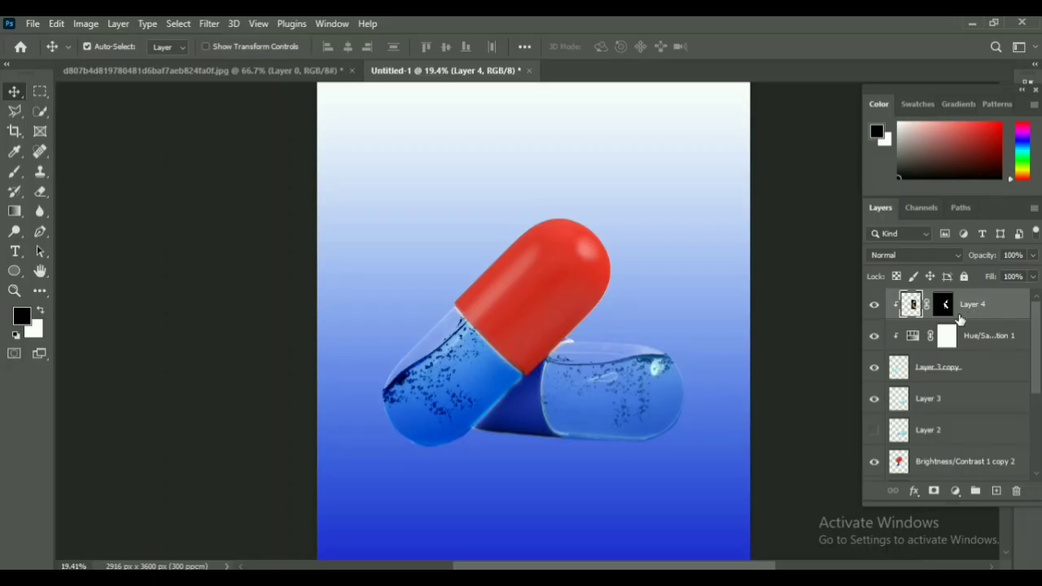
Scale down and rotate the koi fish so it fits inside the water of the tilted capsule.
{"action": "key", "text": "ctrl+t"}
{"action": "left_click_drag", "start_coordinate": [652, 442], "coordinate": [699, 487]}
{"action": "left_click_drag", "start_coordinate": [673, 479], "coordinate": [429, 301]}
{"action": "left_click_drag", "start_coordinate": [407, 258], "coordinate": [454, 380]}
{"action": "left_click_drag", "start_coordinate": [493, 459], "coordinate": [530, 291]}
{"action": "mouse_move", "coordinate": [479, 379]}
{"action": "left_mouse_down"}
{"action": "mouse_move", "coordinate": [469, 393]}
{"action": "mouse_move", "coordinate": [520, 410]}
{"action": "mouse_move", "coordinate": [462, 387]}
{"action": "left_mouse_up"}
{"action": "left_click", "coordinate": [460, 393]}
{"action": "left_click", "coordinate": [756, 46]}
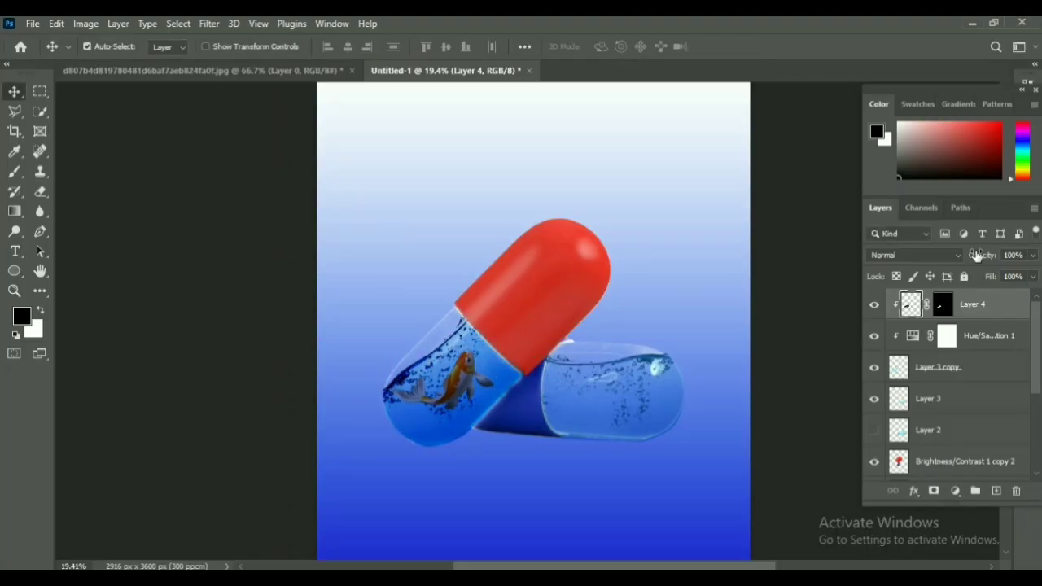
Keep the fish's blend mode at Normal, add a clipped Brightness/Contrast adjustment with Brightness 16 and Contrast 64, and merge it down.
{"action": "left_click", "coordinate": [936, 255]}
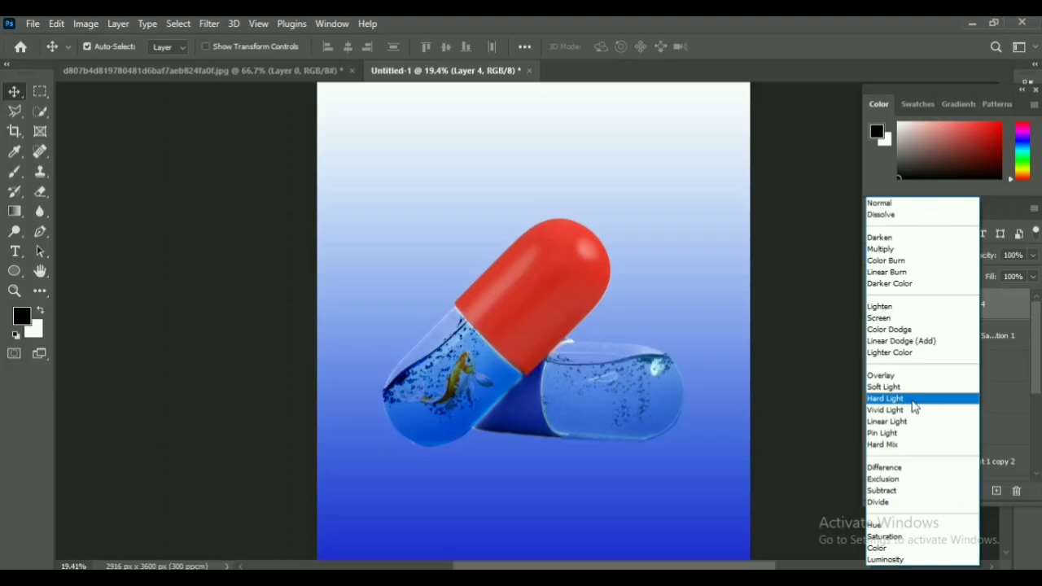
{"action": "left_click", "coordinate": [883, 203]}
{"action": "left_click", "coordinate": [959, 491]}
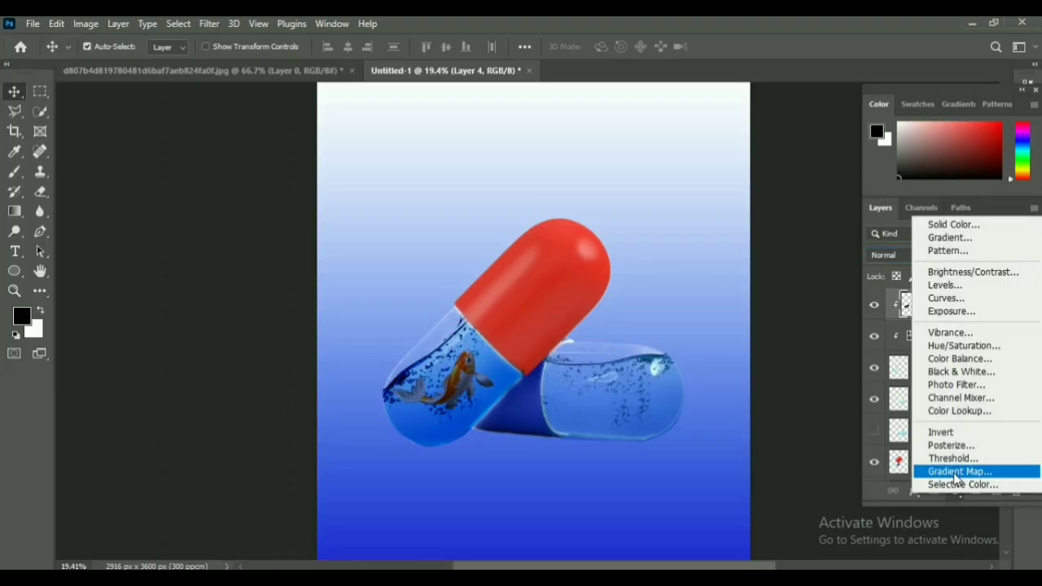
{"action": "left_click", "coordinate": [973, 272]}
{"action": "left_click_drag", "start_coordinate": [210, 285], "coordinate": [259, 316]}
{"action": "key", "text": "ctrl+alt+g"}
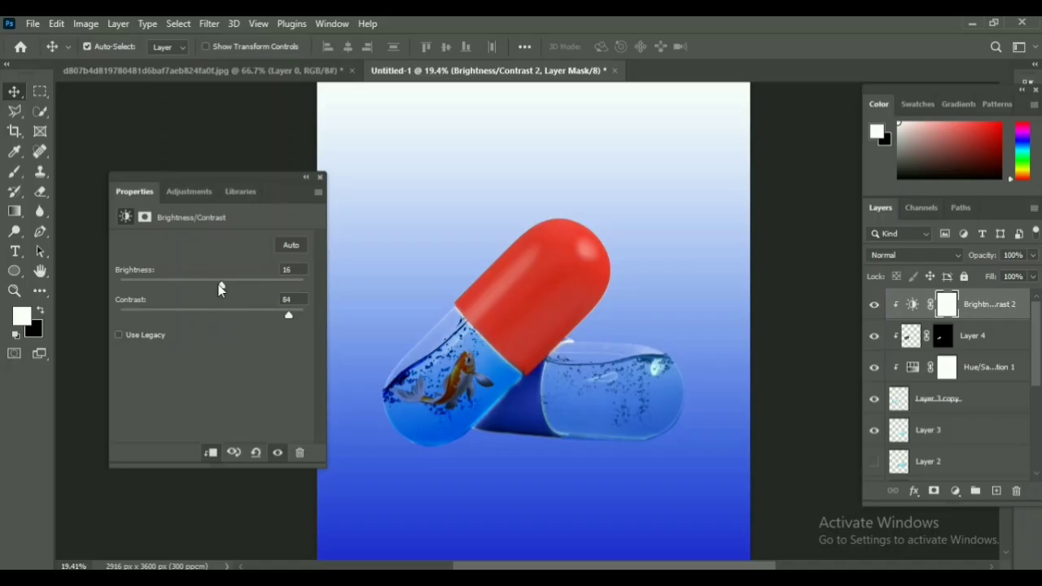
{"action": "mouse_move", "coordinate": [219, 288]}
{"action": "left_mouse_down"}
{"action": "mouse_move", "coordinate": [210, 289]}
{"action": "mouse_move", "coordinate": [221, 301]}
{"action": "left_mouse_up"}
{"action": "left_click", "coordinate": [320, 177]}
{"action": "key", "text": "ctrl+e"}
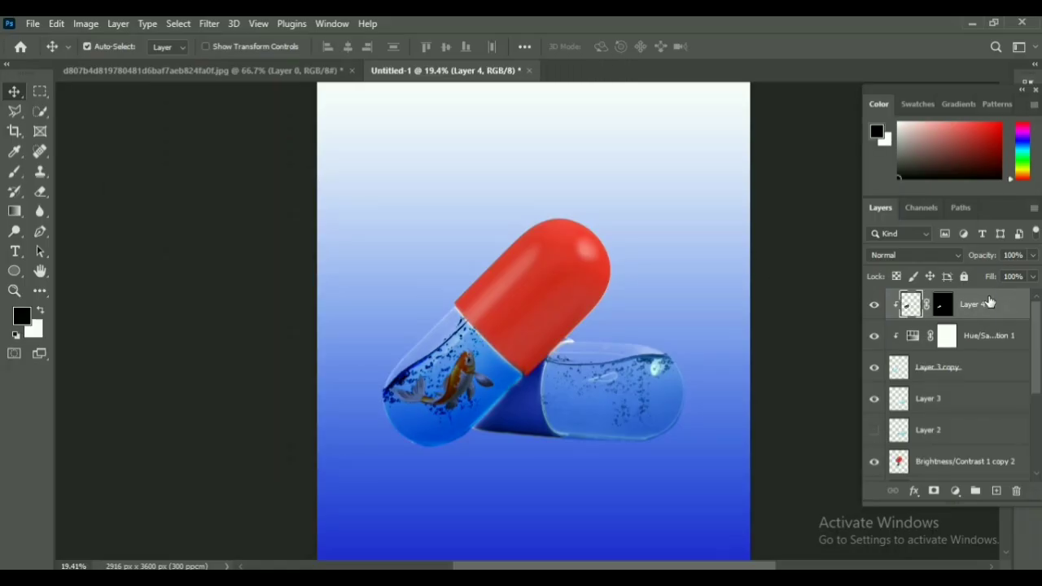
Convert the koi fish layer to a smart object and release it from the clipping mask.
{"action": "right_click", "coordinate": [980, 313]}
{"action": "left_click", "coordinate": [814, 248]}
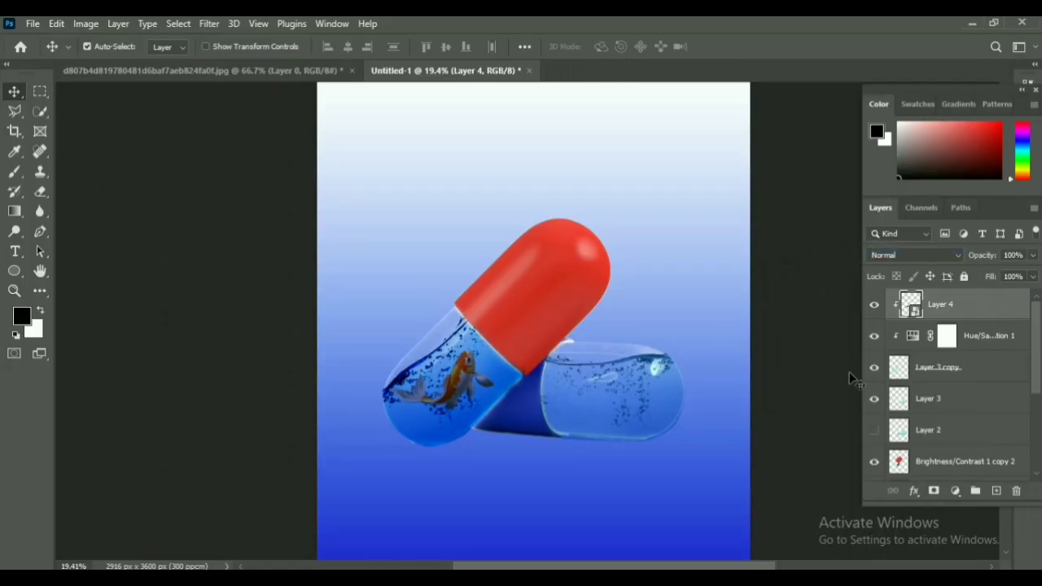
{"action": "left_click", "coordinate": [955, 491]}
{"action": "left_click", "coordinate": [873, 307]}
{"action": "left_click", "coordinate": [873, 306]}
{"action": "right_click", "coordinate": [942, 307]}
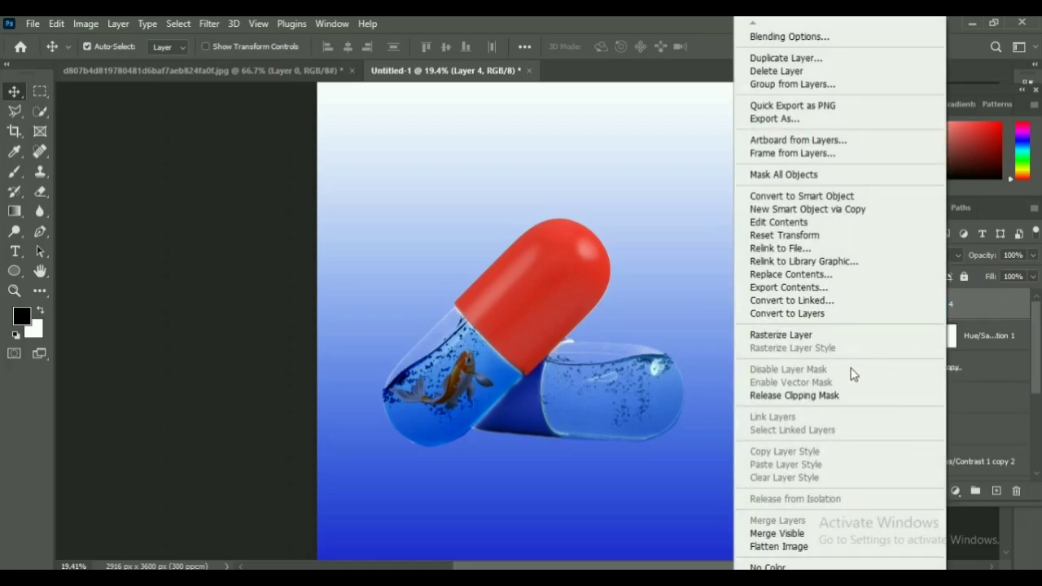
{"action": "left_click", "coordinate": [861, 396]}
{"action": "left_click_drag", "start_coordinate": [461, 382], "coordinate": [466, 385]}
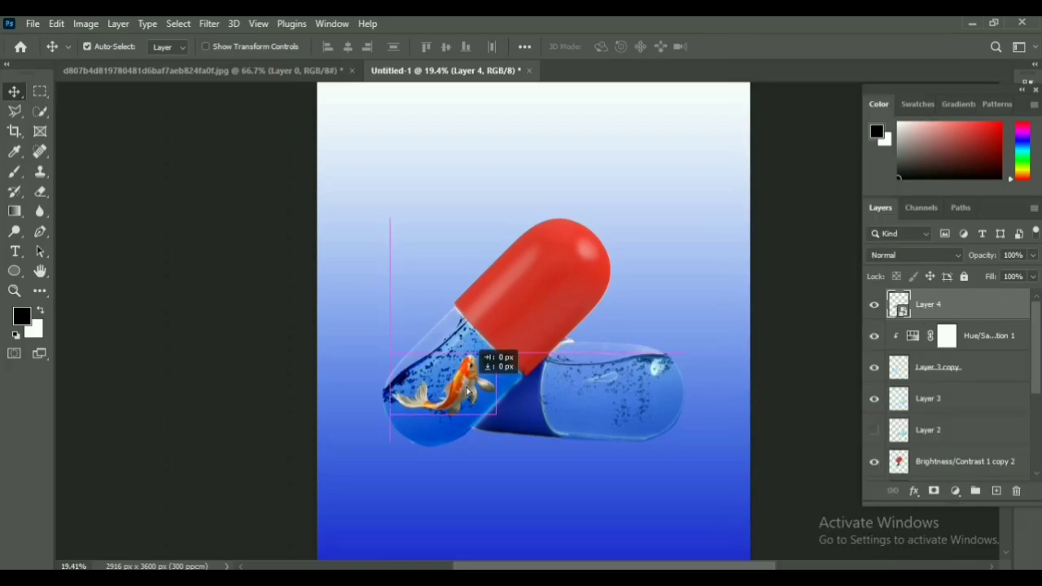
Set the koi fish's blend mode to Hard Light and enlarge the fish to 109.02%.
{"action": "left_click", "coordinate": [915, 255]}
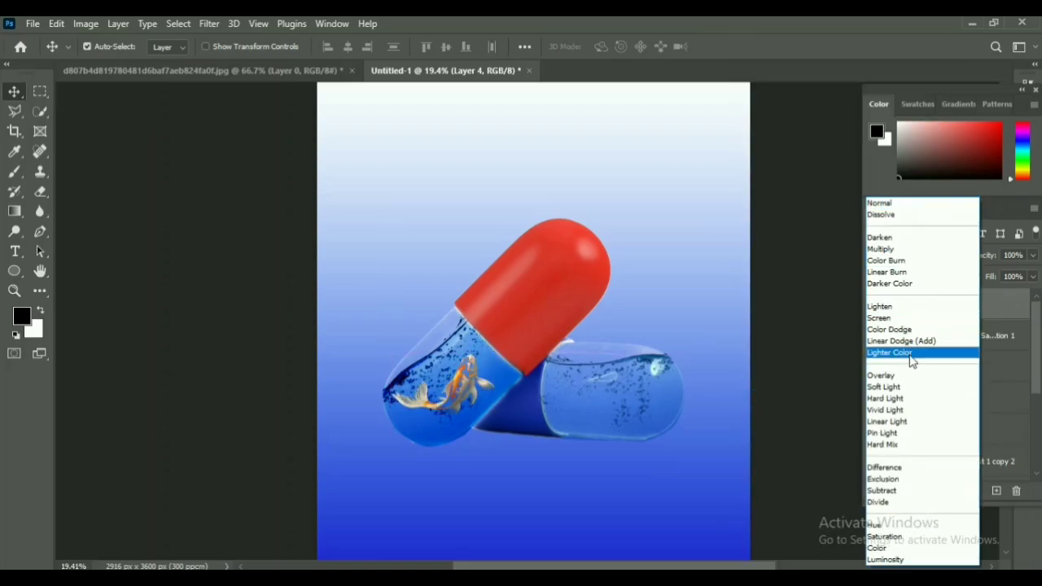
{"action": "left_click", "coordinate": [912, 405]}
{"action": "key", "text": "ctrl+t"}
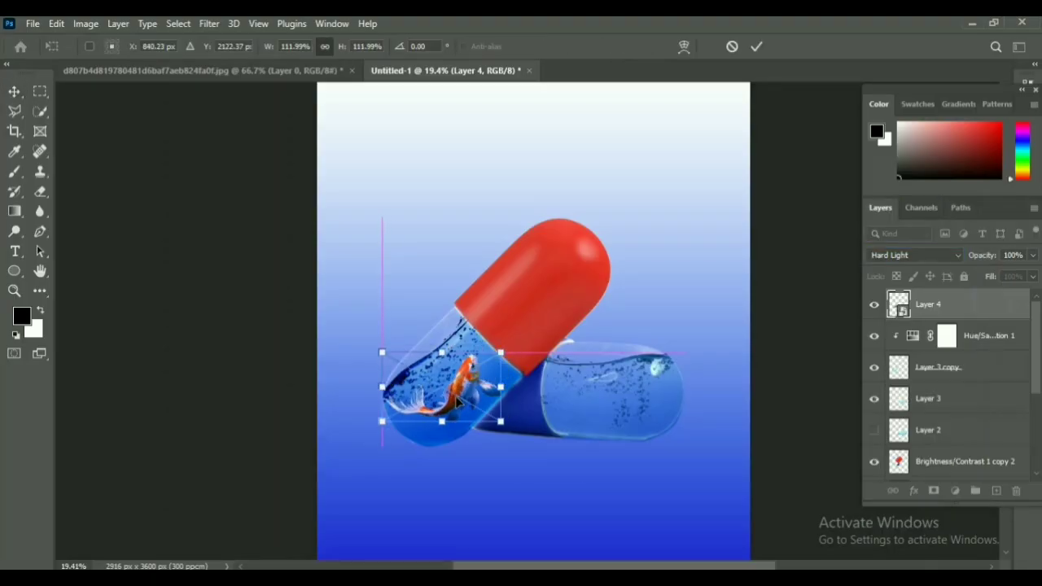
{"action": "left_click_drag", "start_coordinate": [500, 352], "coordinate": [497, 356]}
Duplicate the koi fish layer and place the copy inside the water of the lying capsule.
{"action": "left_click_drag", "start_coordinate": [463, 377], "coordinate": [647, 382]}
{"action": "left_click", "coordinate": [757, 48]}
{"action": "key", "text": "ctrl+j"}
{"action": "key", "text": "ctrl+t"}
Flip the koi fish copy vertically and rotate it to about 148° so it fits inside the lying capsule.
{"action": "right_click", "coordinate": [648, 382]}
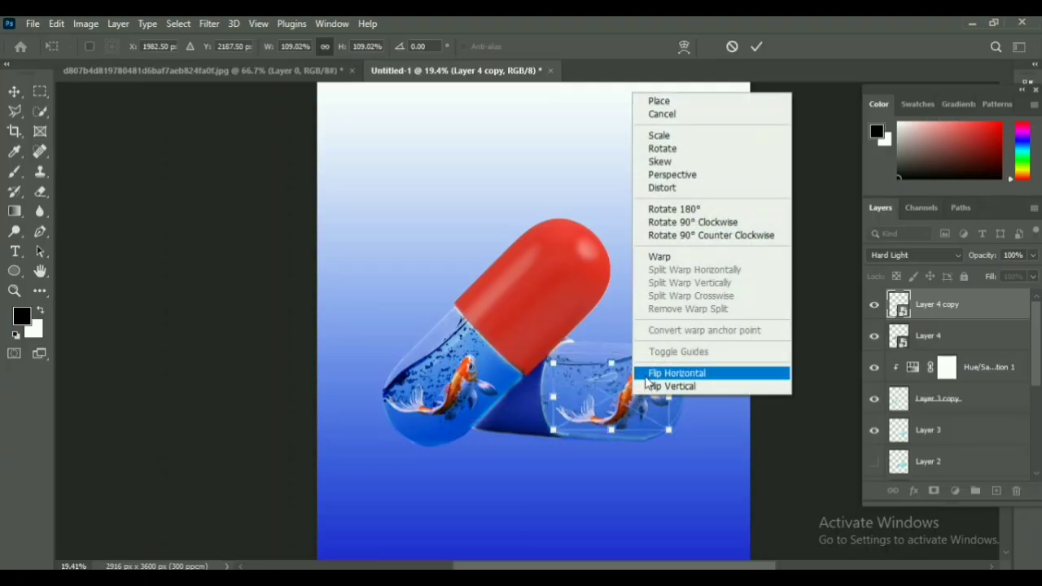
{"action": "left_click", "coordinate": [647, 377]}
{"action": "left_click_drag", "start_coordinate": [684, 448], "coordinate": [702, 399]}
{"action": "left_click_drag", "start_coordinate": [635, 417], "coordinate": [627, 414]}
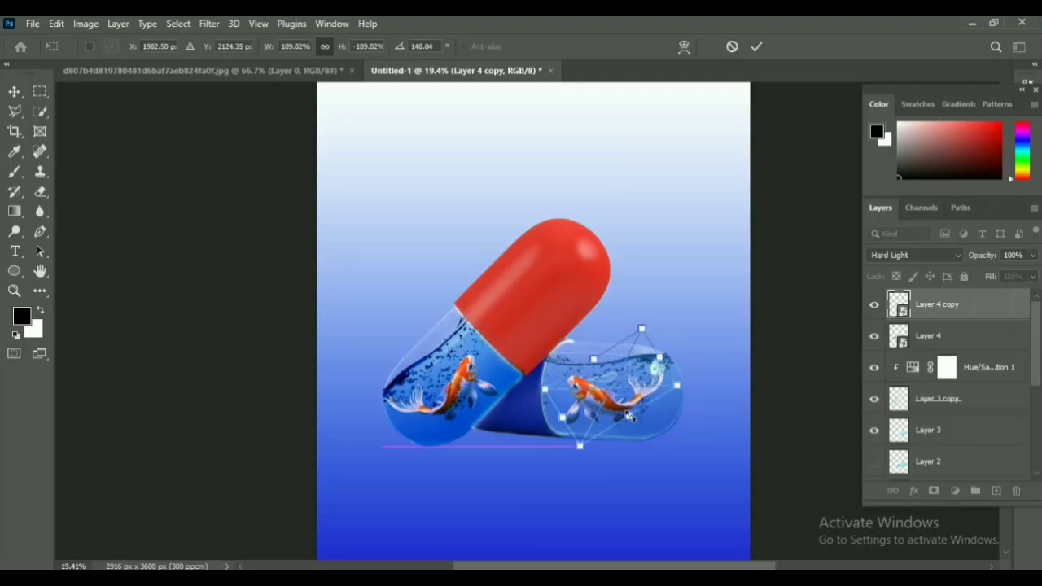
{"action": "key", "text": "Return"}
{"action": "left_click", "coordinate": [954, 491]}
{"action": "left_click", "coordinate": [955, 346]}
{"action": "left_click", "coordinate": [196, 381]}
{"action": "left_click", "coordinate": [211, 453]}
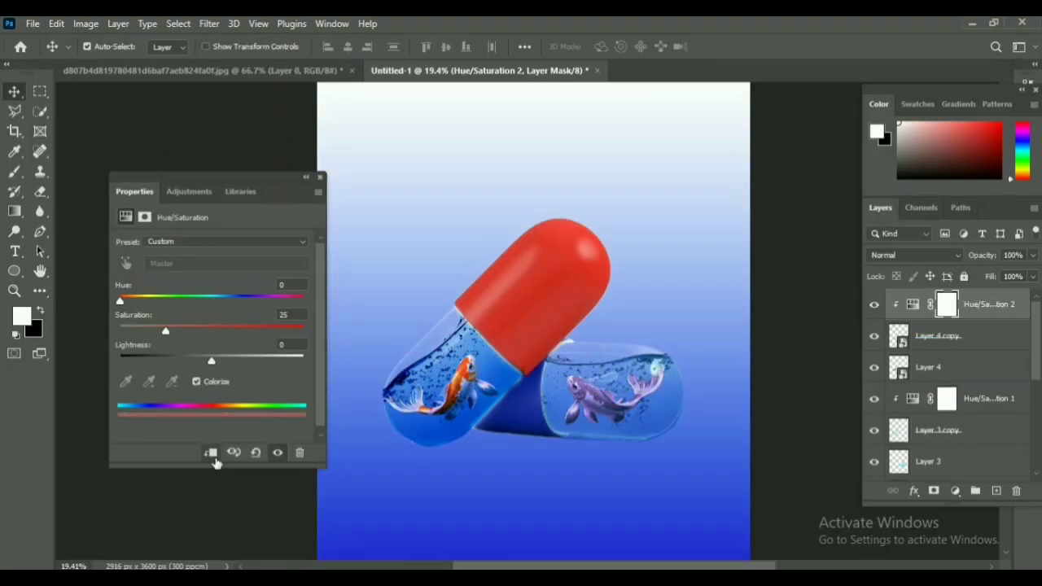
{"action": "left_click_drag", "start_coordinate": [206, 334], "coordinate": [242, 332]}
{"action": "left_click", "coordinate": [320, 177]}
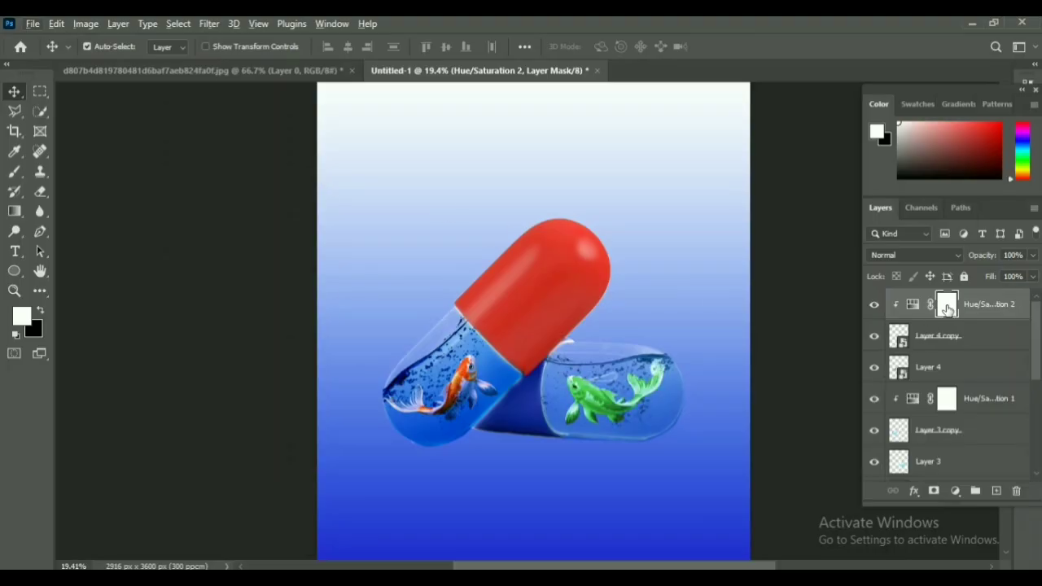
{"action": "key", "text": "ctrl+i"}
{"action": "left_click", "coordinate": [14, 291]}
{"action": "left_click_drag", "start_coordinate": [580, 497], "coordinate": [637, 498]}
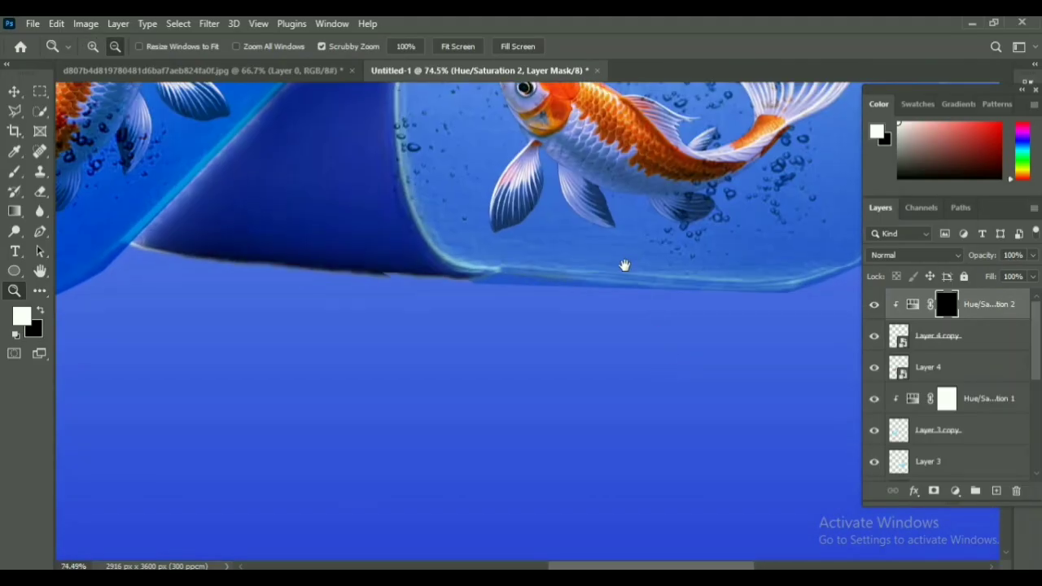
{"action": "left_click_drag", "start_coordinate": [624, 265], "coordinate": [520, 509]}
{"action": "key", "text": "Delete"}
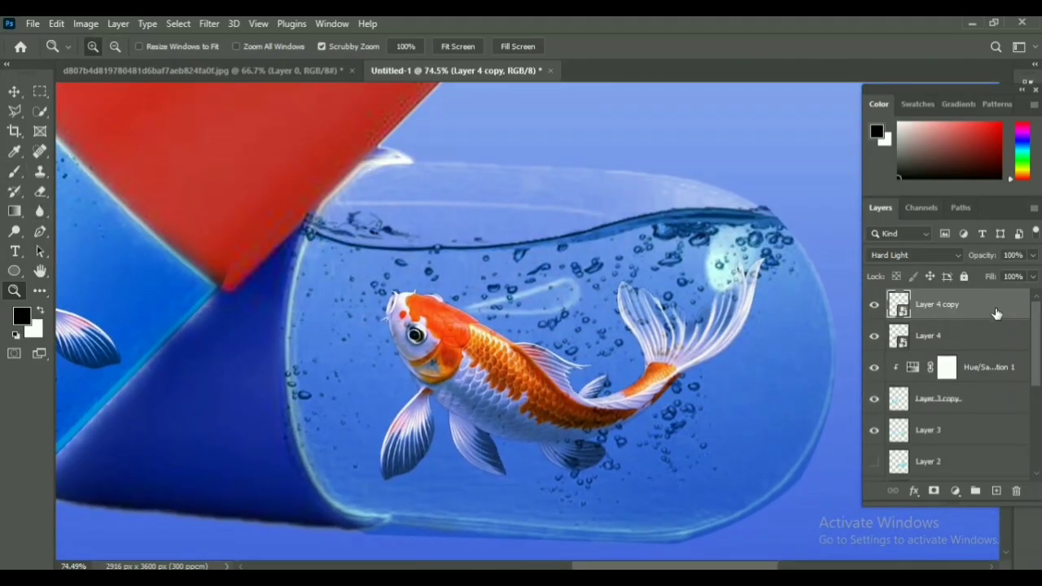
Add a Hue/Saturation adjustment with the Reds at Hue +108 and Saturation -4, and invert its mask to black.
{"action": "left_click", "coordinate": [955, 491]}
{"action": "left_click", "coordinate": [904, 344]}
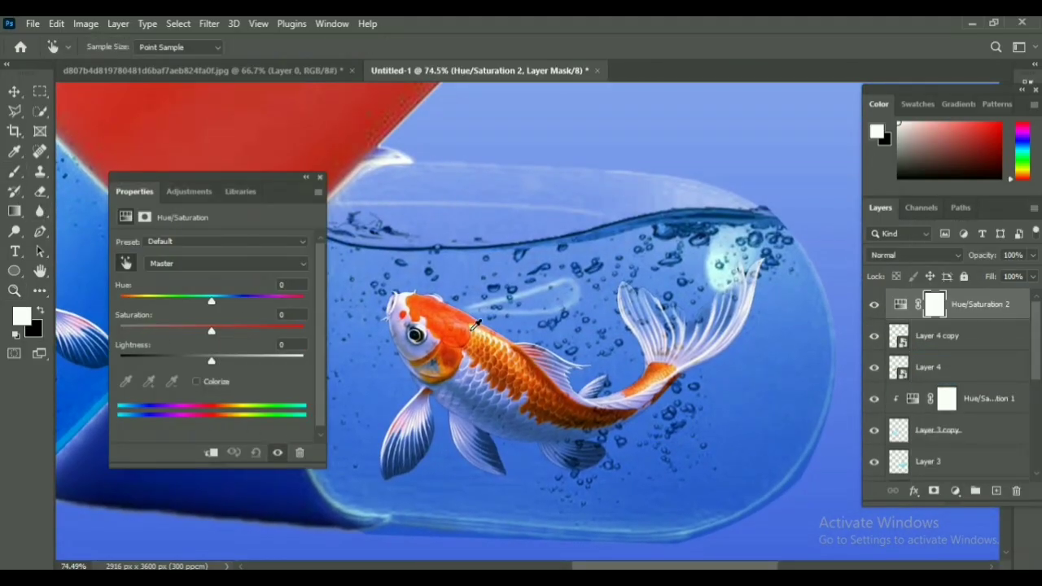
{"action": "left_click_drag", "start_coordinate": [211, 301], "coordinate": [276, 305]}
{"action": "mouse_move", "coordinate": [211, 330]}
{"action": "left_mouse_down"}
{"action": "mouse_move", "coordinate": [249, 332]}
{"action": "mouse_move", "coordinate": [209, 330]}
{"action": "left_mouse_up"}
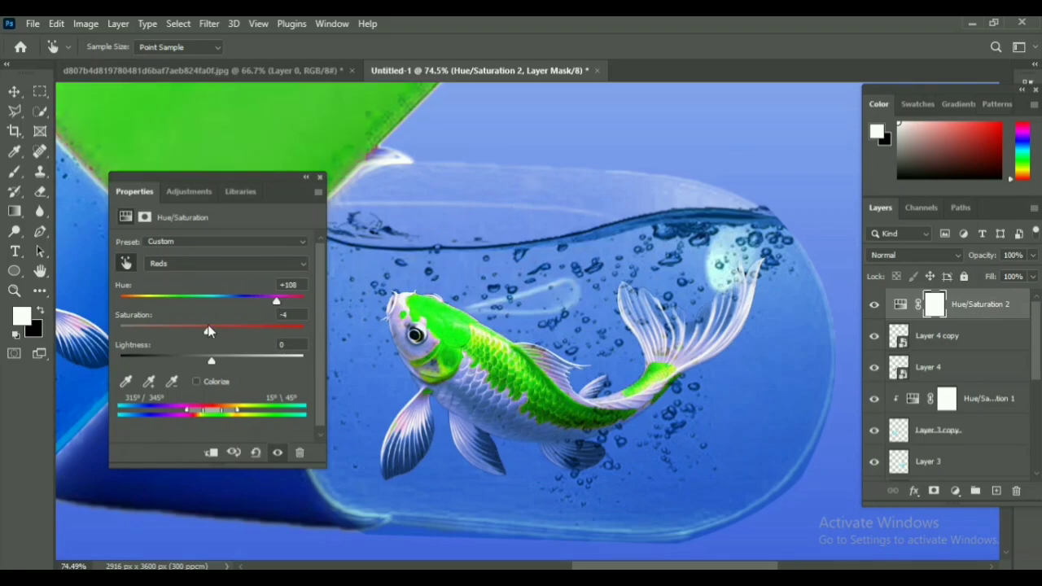
{"action": "left_click", "coordinate": [321, 177]}
{"action": "key", "text": "ctrl+i"}
Paint white on the adjustment mask with a 125 px soft brush over the orange markings of the lying capsule's fish.
{"action": "key", "text": "b"}
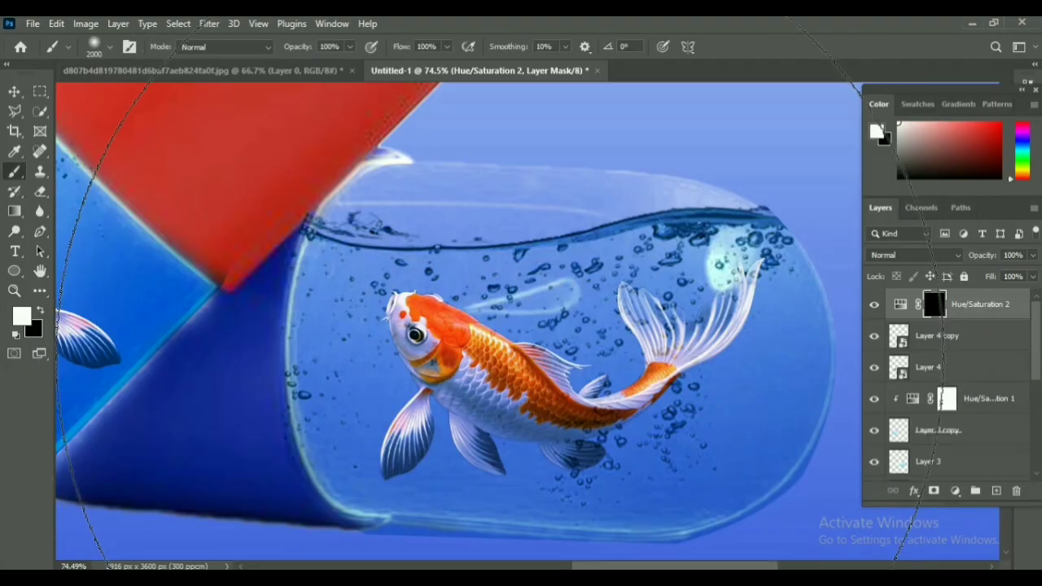
{"action": "key", "text": "bracketleft"}
{"action": "key", "text": "bracketleft"}
{"action": "key", "text": "bracketleft"}
{"action": "key", "text": "bracketleft"}
{"action": "key", "text": "bracketleft"}
{"action": "key", "text": "bracketleft"}
{"action": "key", "text": "bracketleft"}
{"action": "key", "text": "bracketleft"}
{"action": "key", "text": "bracketleft"}
{"action": "key", "text": "bracketleft"}
{"action": "key", "text": "bracketleft"}
{"action": "key", "text": "bracketleft"}
{"action": "key", "text": "bracketleft"}
{"action": "key", "text": "bracketleft"}
{"action": "key", "text": "bracketleft"}
{"action": "key", "text": "bracketleft"}
{"action": "key", "text": "bracketleft"}
{"action": "key", "text": "bracketleft"}
{"action": "key", "text": "bracketleft"}
{"action": "key", "text": "bracketleft"}
{"action": "mouse_move", "coordinate": [457, 334]}
{"action": "left_mouse_down"}
{"action": "mouse_move", "coordinate": [433, 313]}
{"action": "mouse_move", "coordinate": [476, 371]}
{"action": "mouse_move", "coordinate": [525, 405]}
{"action": "left_mouse_up"}
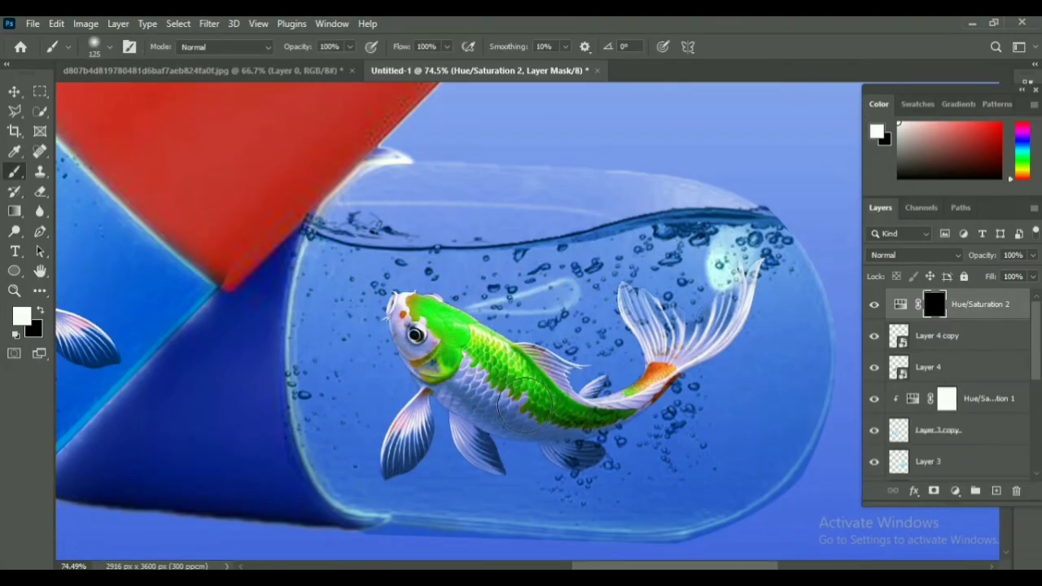
{"action": "left_click_drag", "start_coordinate": [437, 301], "coordinate": [623, 413]}
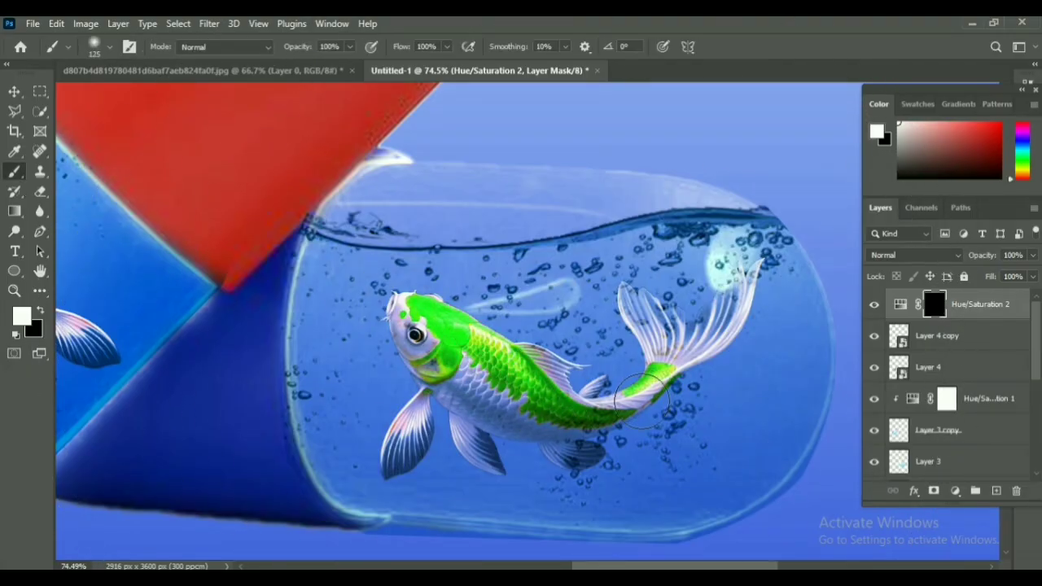
Open the blue textured background image and move it into the capsule document.
{"action": "left_click", "coordinate": [13, 93]}
{"action": "key", "text": "z"}
{"action": "left_click_drag", "start_coordinate": [509, 252], "coordinate": [421, 349]}
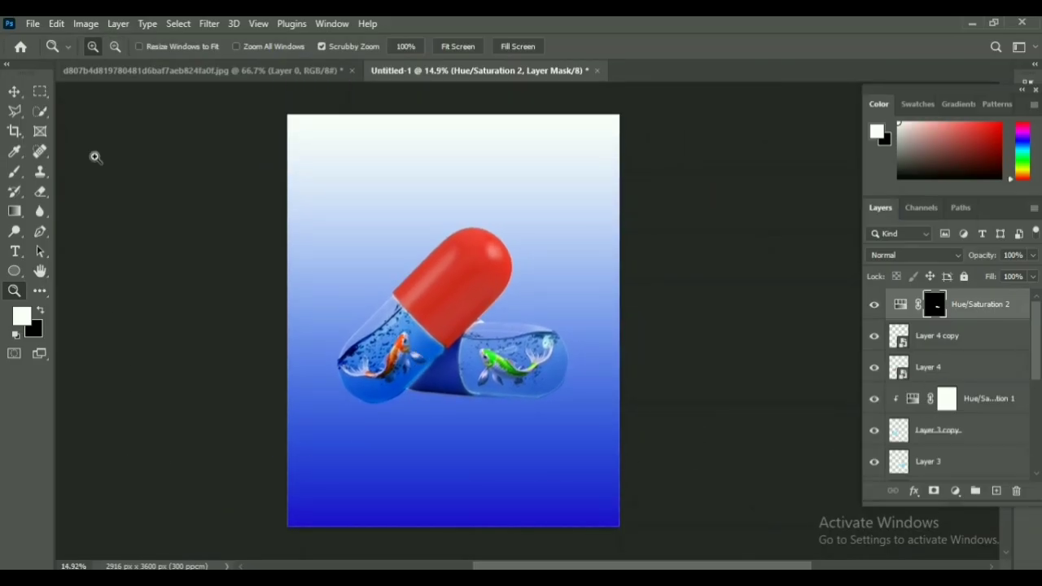
{"action": "key", "text": "ctrl+o"}
{"action": "left_click", "coordinate": [354, 285]}
{"action": "left_click", "coordinate": [913, 549]}
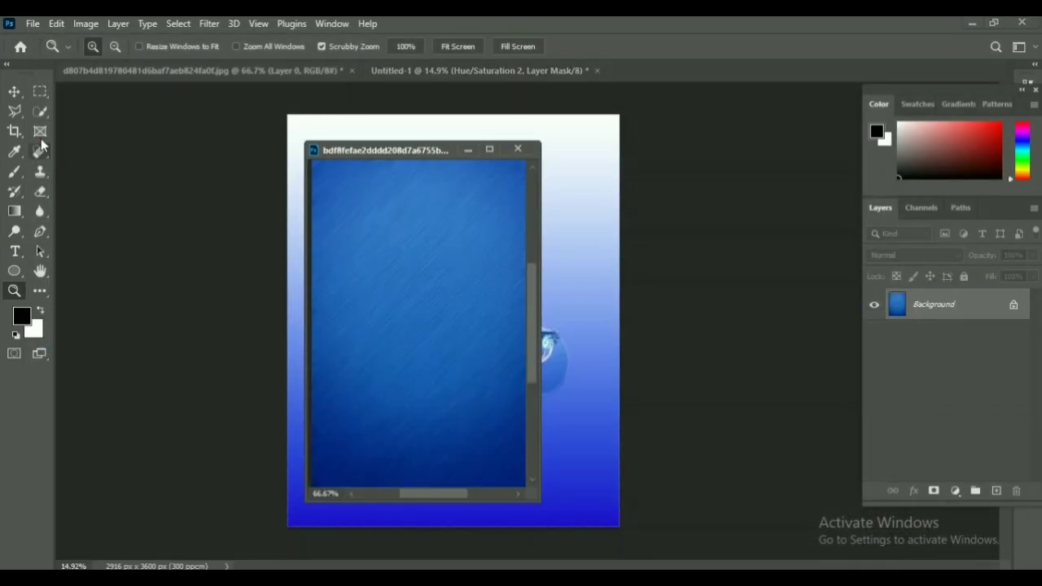
{"action": "left_click", "coordinate": [14, 91]}
{"action": "left_click_drag", "start_coordinate": [418, 323], "coordinate": [637, 152]}
Stretch the blue texture to cover the whole canvas and place its layer directly above Gradient Fill 1.
{"action": "key", "text": "ctrl+t"}
{"action": "left_click_drag", "start_coordinate": [569, 316], "coordinate": [618, 317]}
{"action": "left_click_drag", "start_coordinate": [288, 317], "coordinate": [279, 316]}
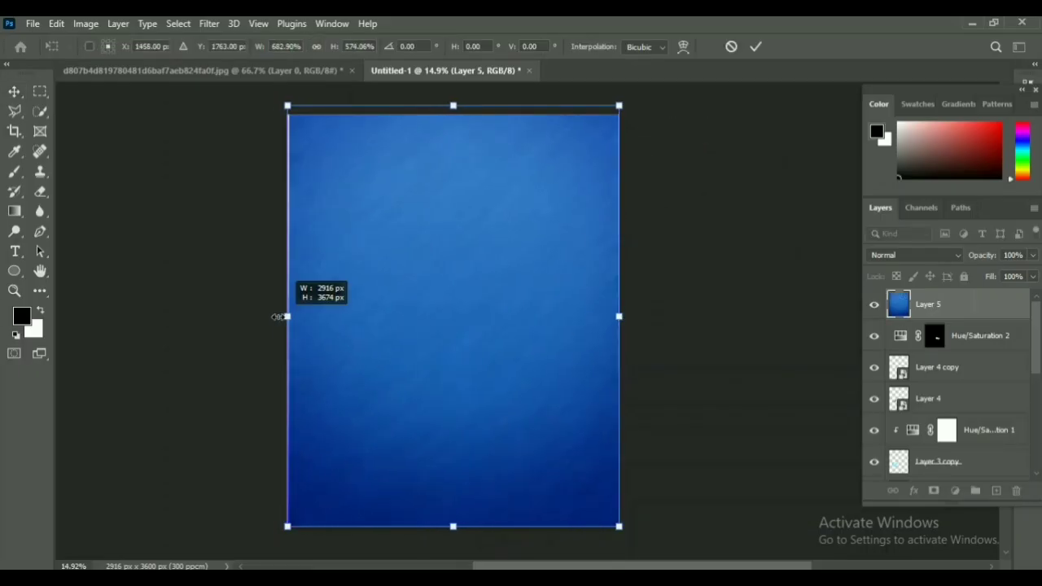
{"action": "left_click", "coordinate": [756, 46]}
{"action": "left_click_drag", "start_coordinate": [972, 310], "coordinate": [962, 419]}
{"action": "double_click", "coordinate": [900, 435]}
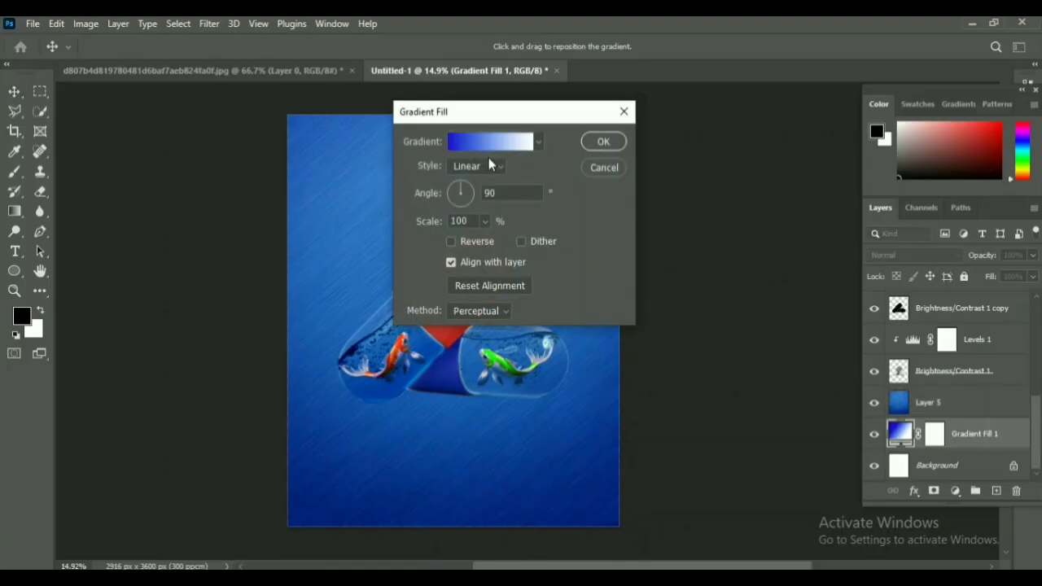
{"action": "left_click", "coordinate": [488, 163]}
{"action": "left_click", "coordinate": [489, 193]}
{"action": "left_click", "coordinate": [604, 168]}
Set Gradient Fill 1 to the Radial style with Reverse enabled, hiding the blue texture layer only while adjusting it.
{"action": "left_click", "coordinate": [874, 402]}
{"action": "double_click", "coordinate": [900, 434]}
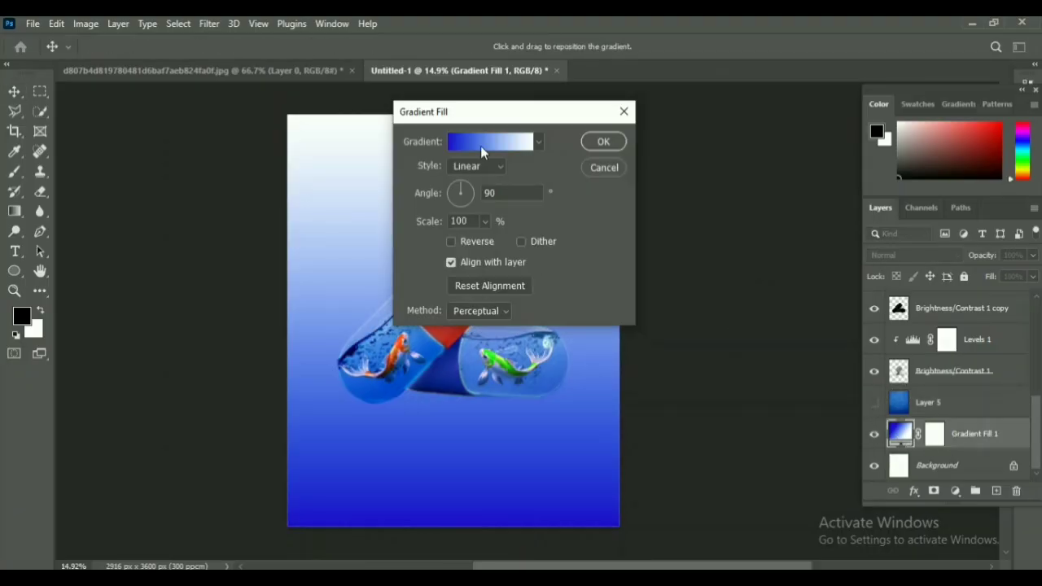
{"action": "left_click", "coordinate": [479, 166]}
{"action": "left_click", "coordinate": [476, 207]}
{"action": "left_click", "coordinate": [478, 166]}
{"action": "left_click", "coordinate": [481, 232]}
{"action": "left_click", "coordinate": [479, 166]}
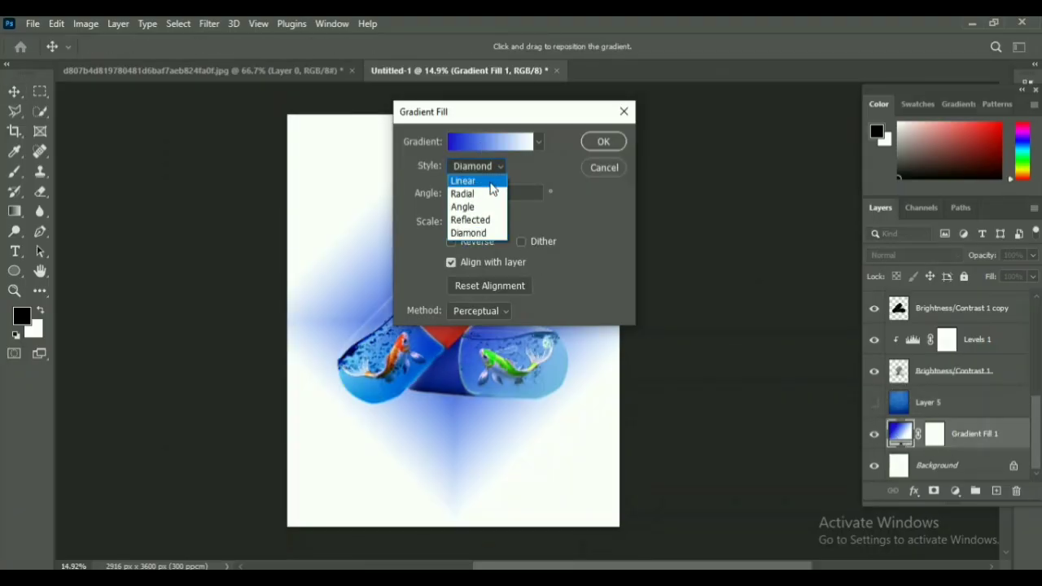
{"action": "left_click", "coordinate": [476, 193]}
{"action": "left_click", "coordinate": [455, 244]}
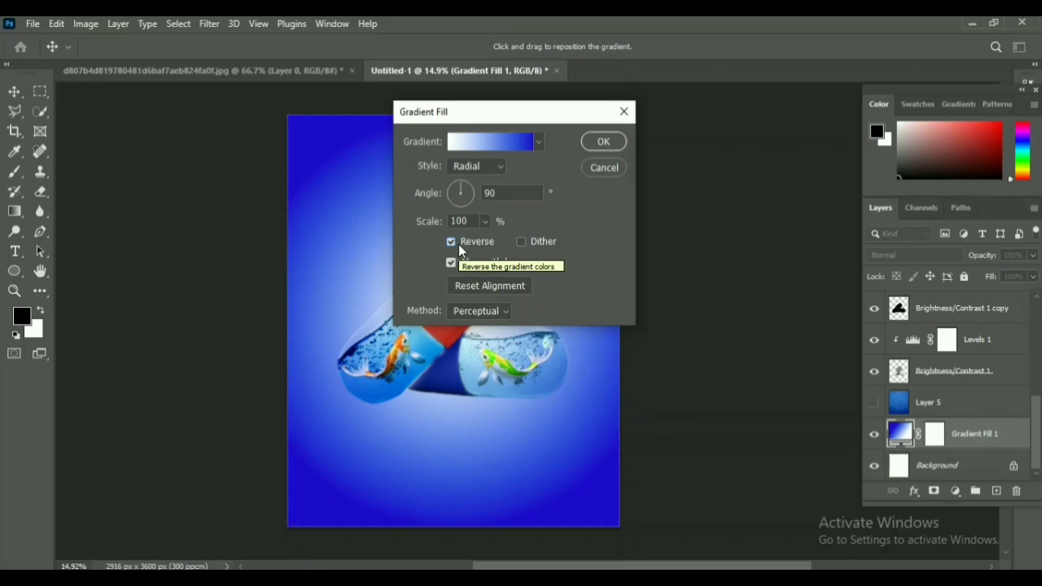
{"action": "left_click", "coordinate": [522, 242]}
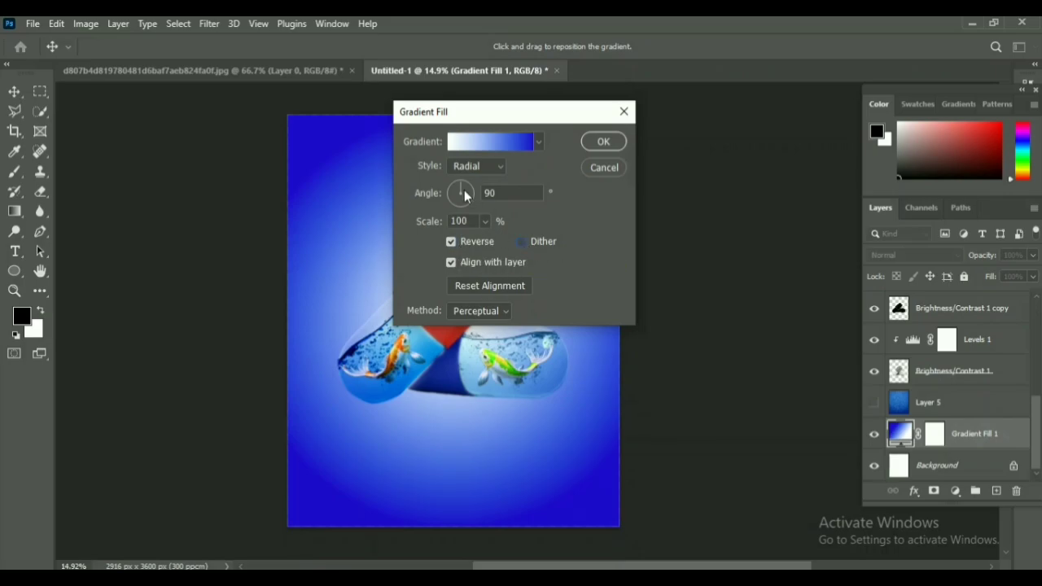
{"action": "left_click_drag", "start_coordinate": [454, 193], "coordinate": [474, 196]}
{"action": "left_click", "coordinate": [604, 141]}
{"action": "left_click", "coordinate": [875, 403]}
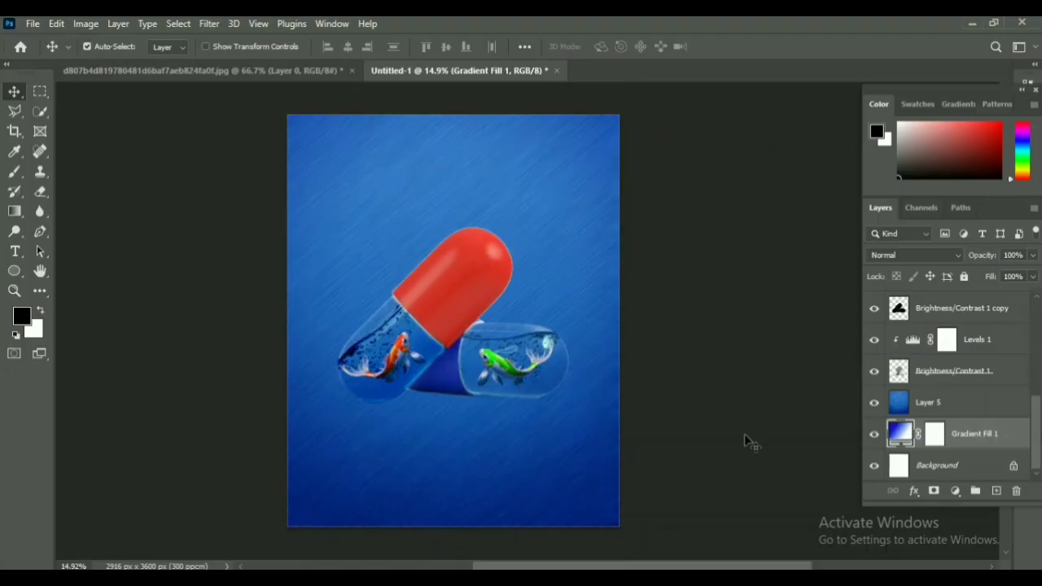
Add a layer mask to the blue texture and erase one large 3700 px soft spot behind the capsules.
{"action": "left_click", "coordinate": [911, 407]}
{"action": "left_click", "coordinate": [934, 491]}
{"action": "left_click", "coordinate": [14, 174]}
{"action": "key", "text": "e"}
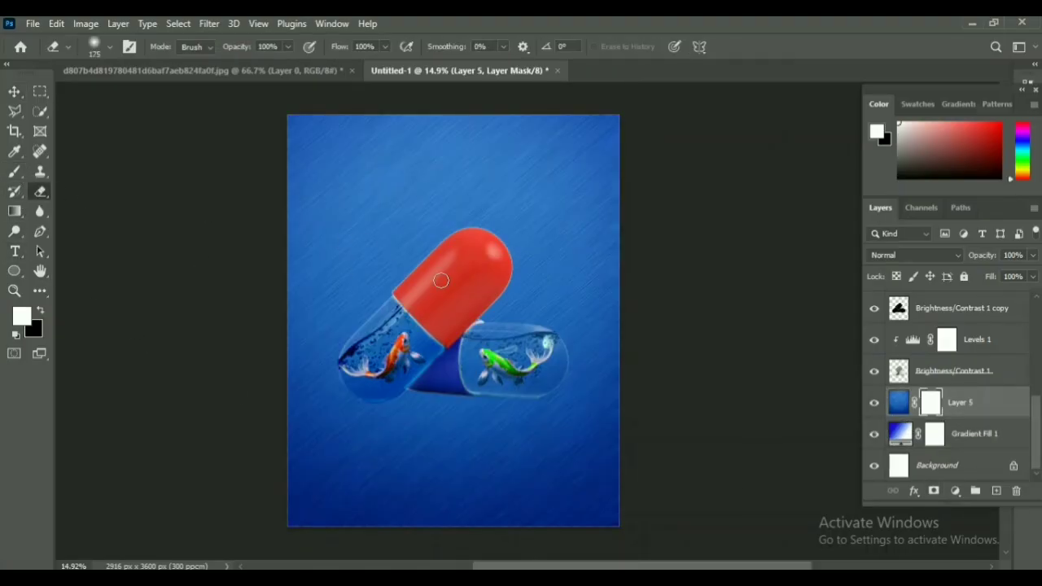
{"action": "key", "text": "bracketright"}
{"action": "key", "text": "bracketright"}
{"action": "key", "text": "bracketright"}
{"action": "key", "text": "bracketright"}
{"action": "key", "text": "bracketright"}
{"action": "key", "text": "bracketright"}
{"action": "key", "text": "bracketright"}
{"action": "key", "text": "bracketright"}
{"action": "key", "text": "bracketright"}
{"action": "key", "text": "bracketright"}
{"action": "key", "text": "bracketright"}
{"action": "key", "text": "bracketright"}
{"action": "key", "text": "bracketright"}
{"action": "key", "text": "bracketright"}
{"action": "key", "text": "bracketright"}
{"action": "left_click", "coordinate": [454, 346]}
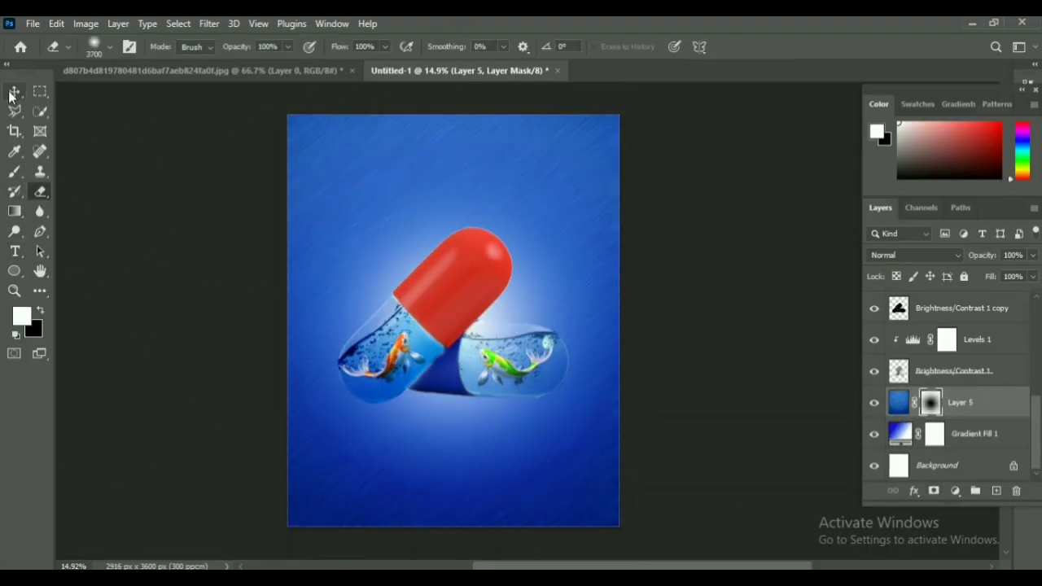
Erase another, smaller soft spot on the blue texture's mask just below the capsules.
{"action": "key", "text": "bracketright"}
{"action": "key", "text": "bracketleft"}
{"action": "key", "text": "bracketleft"}
{"action": "key", "text": "bracketleft"}
{"action": "key", "text": "bracketleft"}
{"action": "key", "text": "bracketleft"}
{"action": "key", "text": "bracketleft"}
{"action": "key", "text": "bracketleft"}
{"action": "left_click", "coordinate": [461, 408]}
{"action": "left_click", "coordinate": [12, 88]}
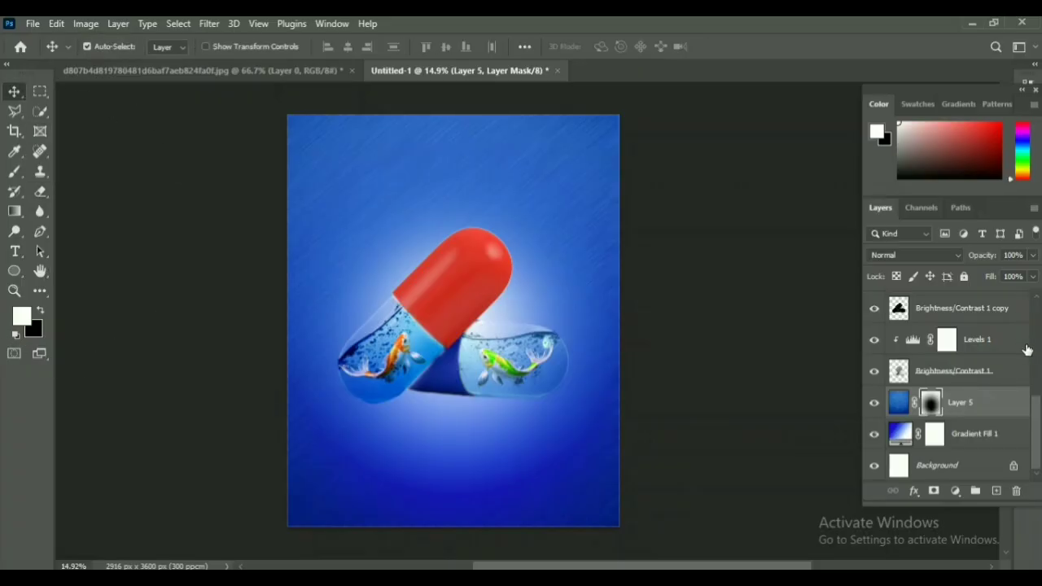
{"action": "left_click", "coordinate": [959, 380]}
{"action": "left_click", "coordinate": [996, 490], "text": "ctrl"}
{"action": "left_click", "coordinate": [13, 172]}
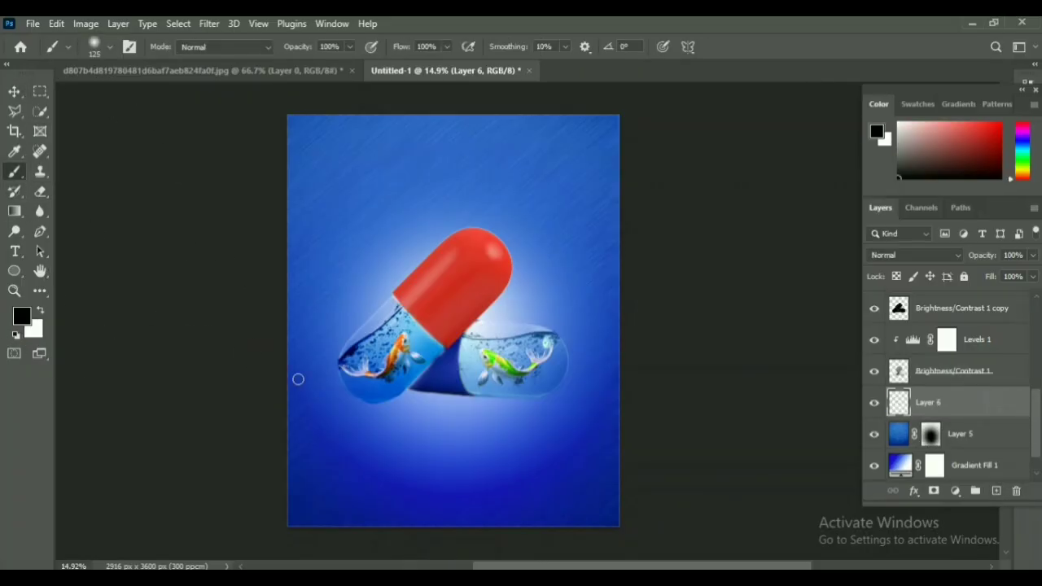
{"action": "left_click", "coordinate": [440, 439]}
{"action": "key", "text": "ctrl+t"}
{"action": "left_click_drag", "start_coordinate": [437, 526], "coordinate": [437, 370]}
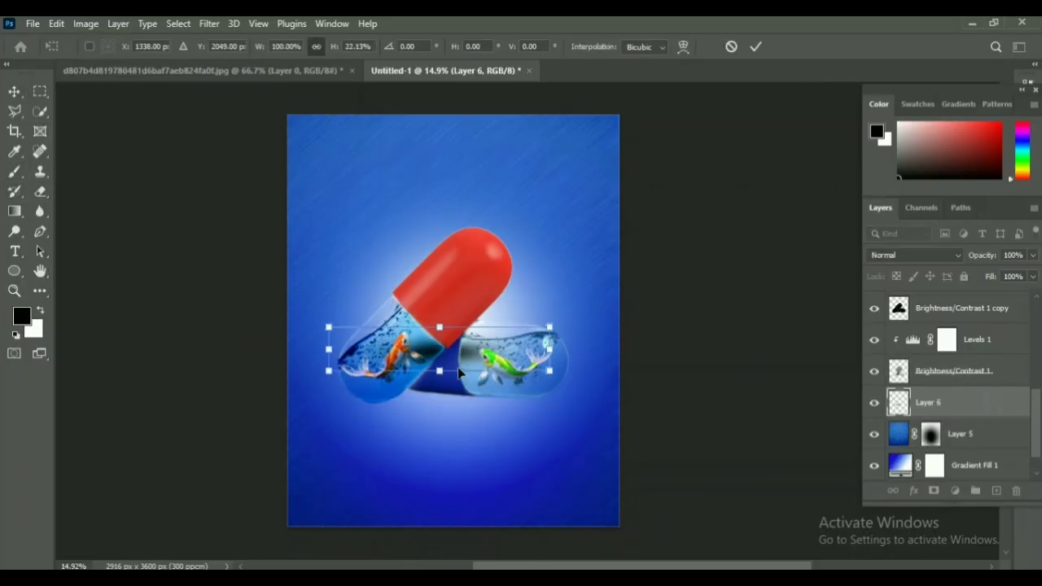
{"action": "mouse_move", "coordinate": [450, 333]}
{"action": "left_mouse_down"}
{"action": "mouse_move", "coordinate": [470, 396]}
{"action": "mouse_move", "coordinate": [449, 373]}
{"action": "left_mouse_up"}
{"action": "left_click_drag", "start_coordinate": [481, 413], "coordinate": [474, 412]}
{"action": "left_click_drag", "start_coordinate": [551, 389], "coordinate": [587, 391]}
{"action": "left_click_drag", "start_coordinate": [550, 403], "coordinate": [537, 400]}
{"action": "left_click", "coordinate": [731, 46]}
{"action": "left_click", "coordinate": [874, 402]}
{"action": "key", "text": "Delete"}
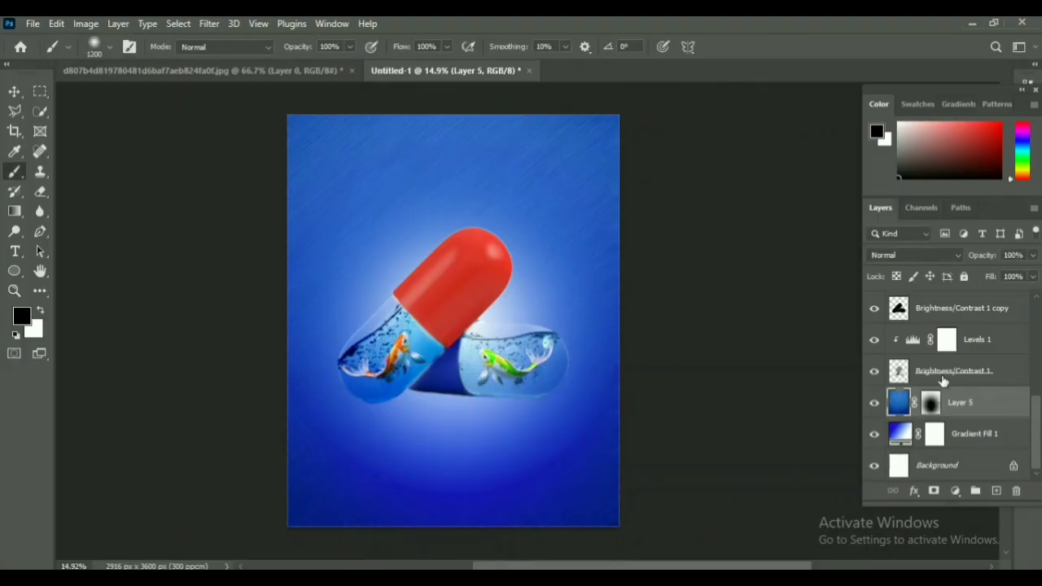
Group all the capsule, water and fish layers, from Hue/Saturation 2 down to Brightness/Contrast 1.
{"action": "left_click", "coordinate": [942, 375]}
{"action": "scroll", "coordinate": [1012, 303], "scroll_direction": "up", "scroll_amount": 3}
{"action": "left_click", "coordinate": [980, 313]}
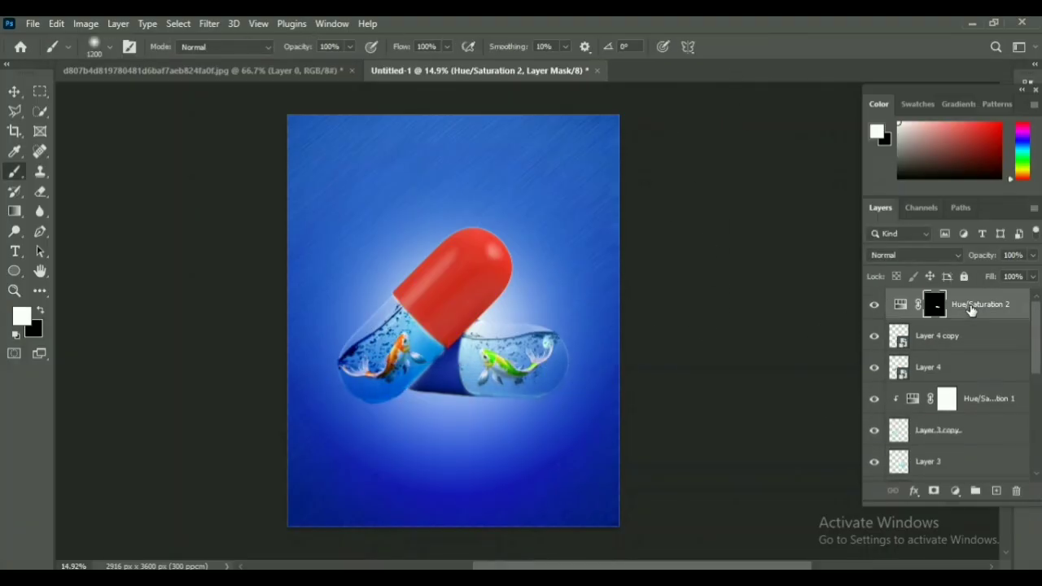
{"action": "scroll", "coordinate": [948, 383], "scroll_direction": "down", "scroll_amount": 5}
{"action": "key", "text": "x"}
{"action": "left_click", "coordinate": [943, 377]}
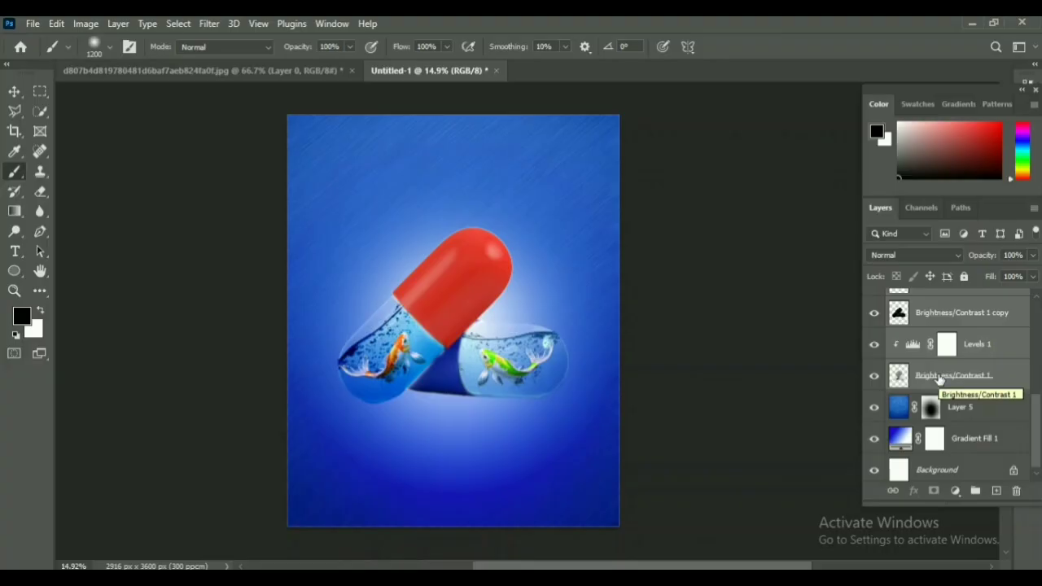
{"action": "right_click", "coordinate": [942, 377]}
{"action": "key", "text": "Escape"}
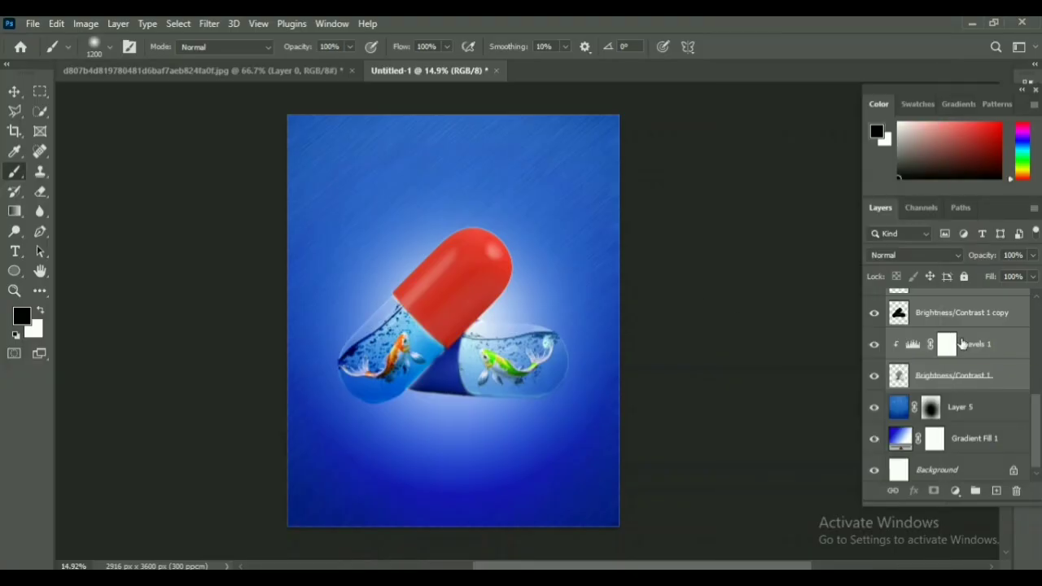
{"action": "key", "text": "ctrl+g"}
{"action": "left_click", "coordinate": [446, 324]}
{"action": "key", "text": "Return"}
{"action": "key", "text": "ctrl+t"}
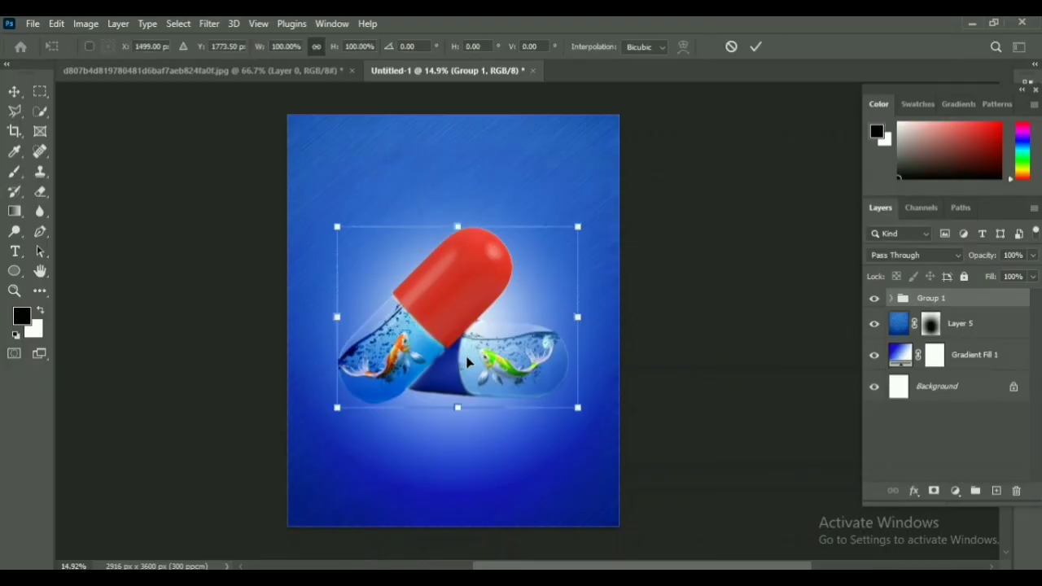
{"action": "key", "text": "Return"}
Duplicate the capsule group, move the copy beneath the original and hide the original group.
{"action": "key", "text": "ctrl+j"}
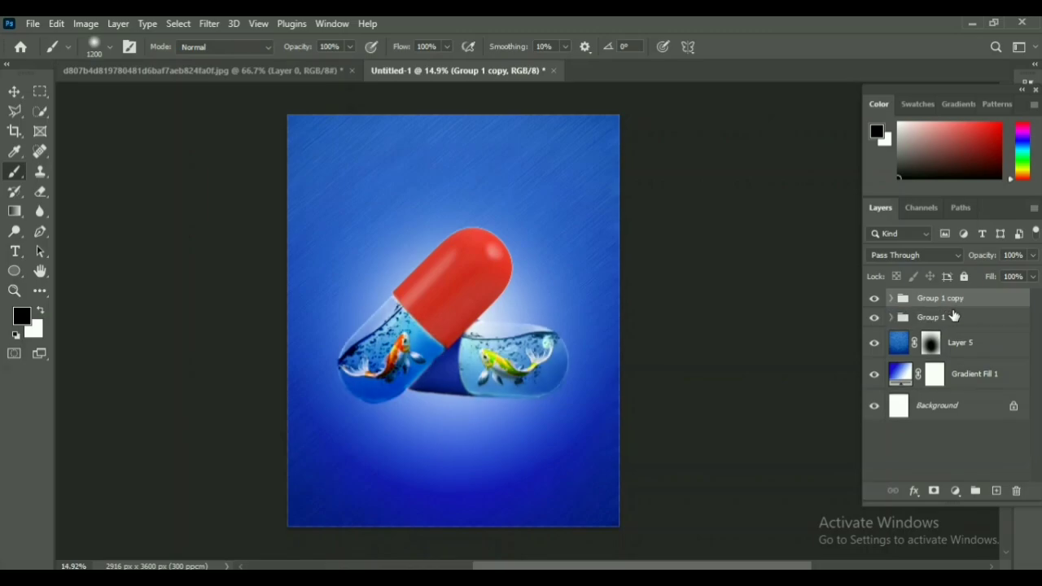
{"action": "left_click", "coordinate": [875, 300]}
{"action": "left_click", "coordinate": [874, 299]}
{"action": "left_click_drag", "start_coordinate": [928, 303], "coordinate": [928, 331]}
{"action": "left_click", "coordinate": [875, 299]}
Flip the group copy vertically and show the original capsule group again.
{"action": "key", "text": "ctrl+t"}
{"action": "right_click", "coordinate": [659, 329]}
{"action": "left_click", "coordinate": [520, 326]}
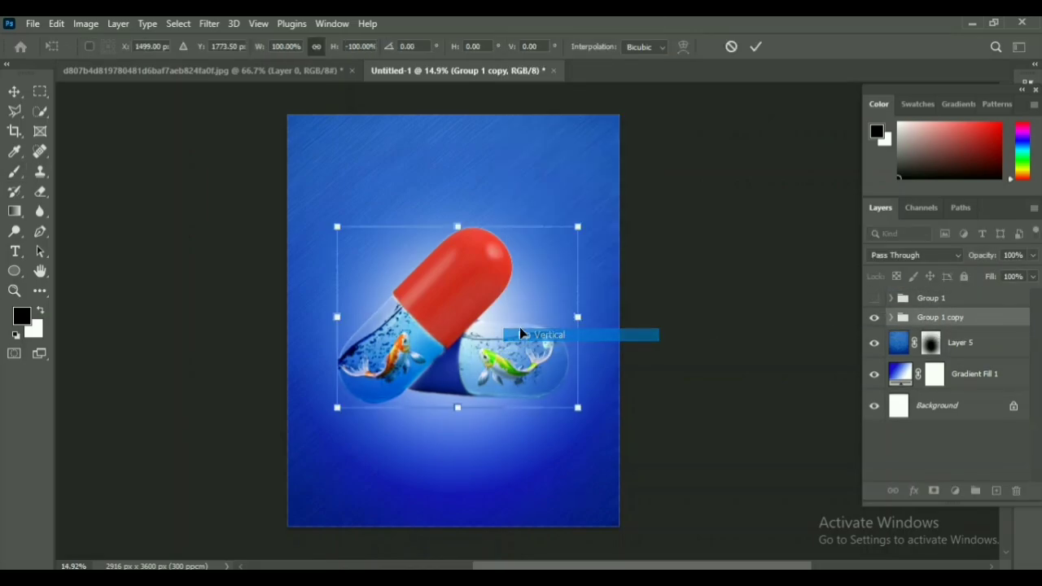
{"action": "key", "text": "Return"}
{"action": "left_click", "coordinate": [874, 299]}
Move the flipped group copy directly below the capsules so it mirrors them as a reflection.
{"action": "key", "text": "ctrl+t"}
{"action": "left_click_drag", "start_coordinate": [458, 324], "coordinate": [466, 488]}
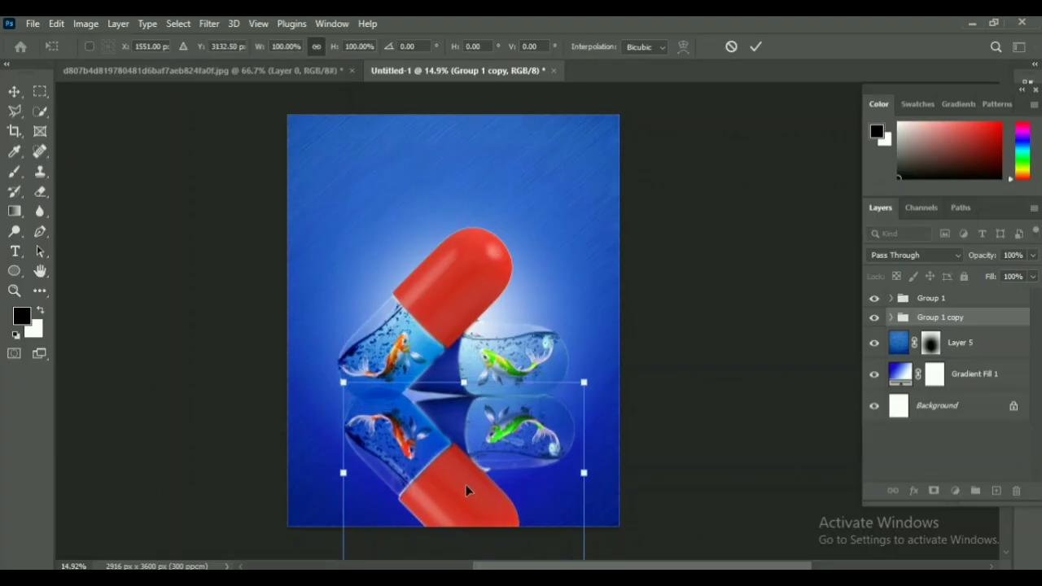
{"action": "left_click", "coordinate": [756, 47]}
Add a layer mask to the reflection group and fade its lower part out with a linear white-to-black gradient.
{"action": "key", "text": "b"}
{"action": "left_click", "coordinate": [934, 491]}
{"action": "key", "text": "g"}
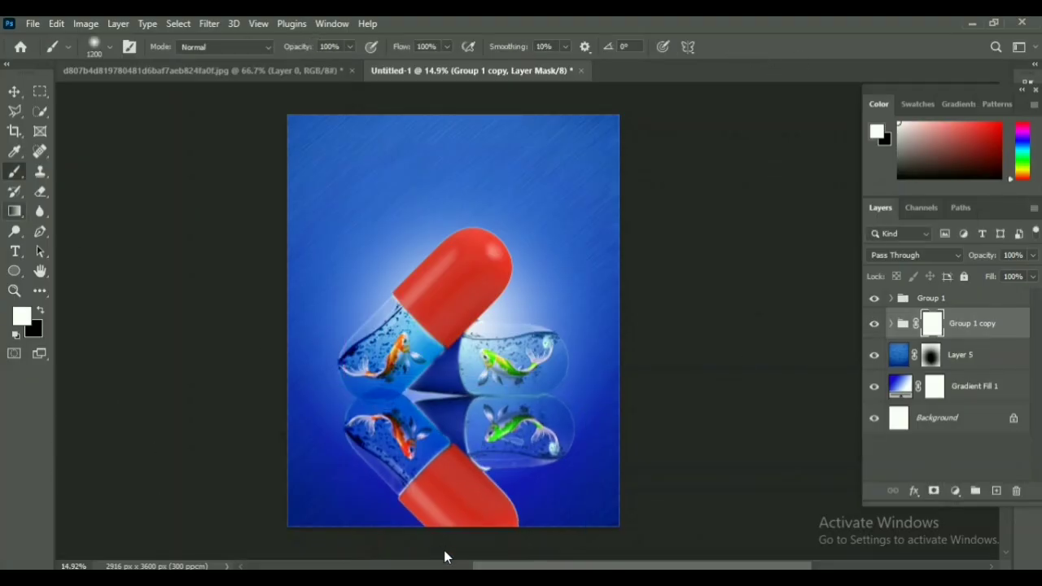
{"action": "mouse_move", "coordinate": [445, 543]}
{"action": "left_mouse_down"}
{"action": "mouse_move", "coordinate": [446, 430]}
{"action": "mouse_move", "coordinate": [444, 529]}
{"action": "left_mouse_up"}
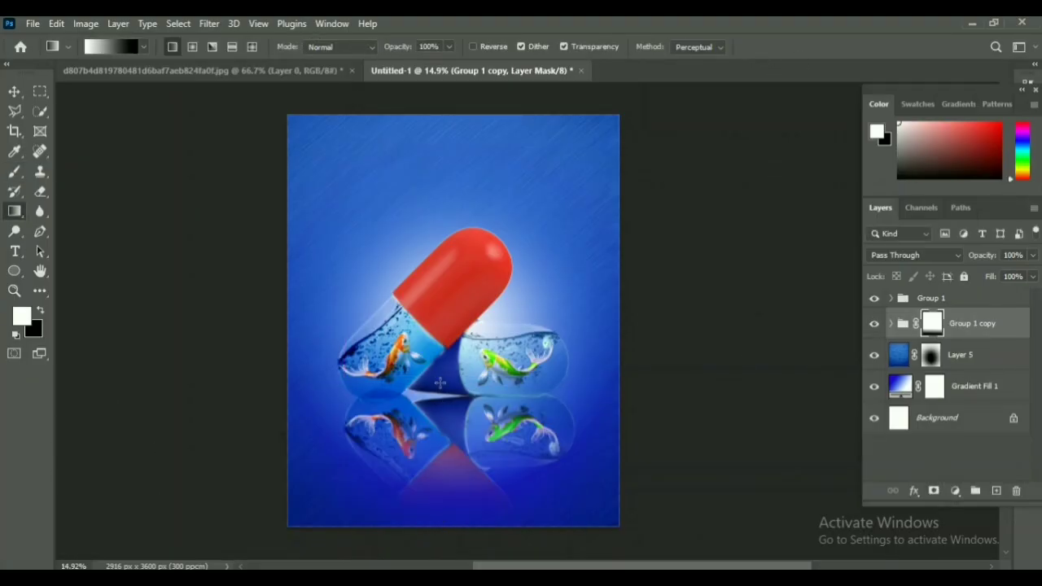
Redraw the linear white-to-black gradient on the reflection group's mask so the capsules' reflection fades softly just below them.
{"action": "left_click_drag", "start_coordinate": [447, 393], "coordinate": [448, 415]}
{"action": "left_click_drag", "start_coordinate": [441, 480], "coordinate": [441, 482]}
{"action": "left_click_drag", "start_coordinate": [435, 314], "coordinate": [435, 464]}
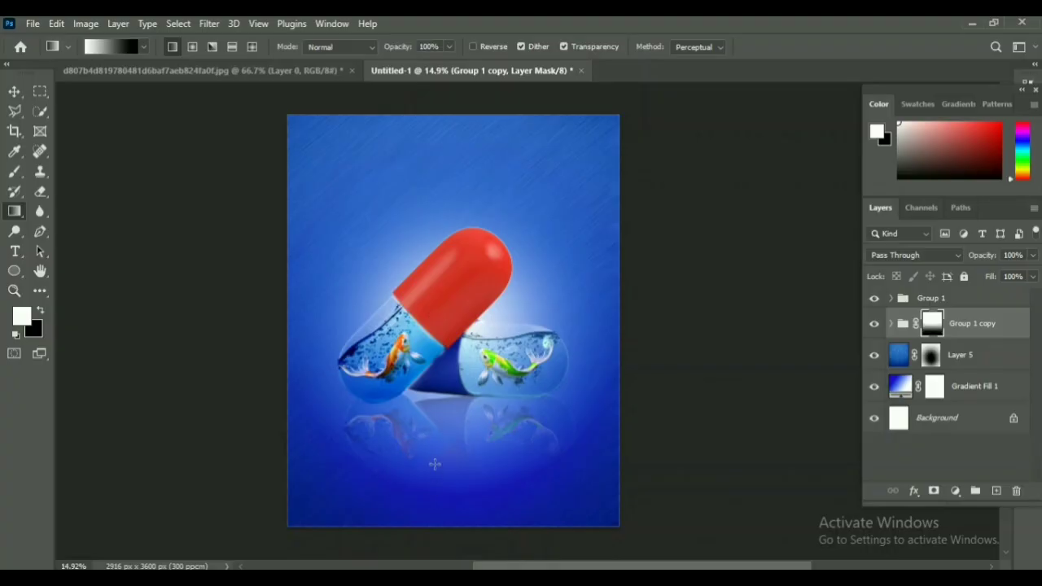
{"action": "left_click_drag", "start_coordinate": [437, 323], "coordinate": [438, 474]}
{"action": "left_click_drag", "start_coordinate": [455, 220], "coordinate": [451, 475]}
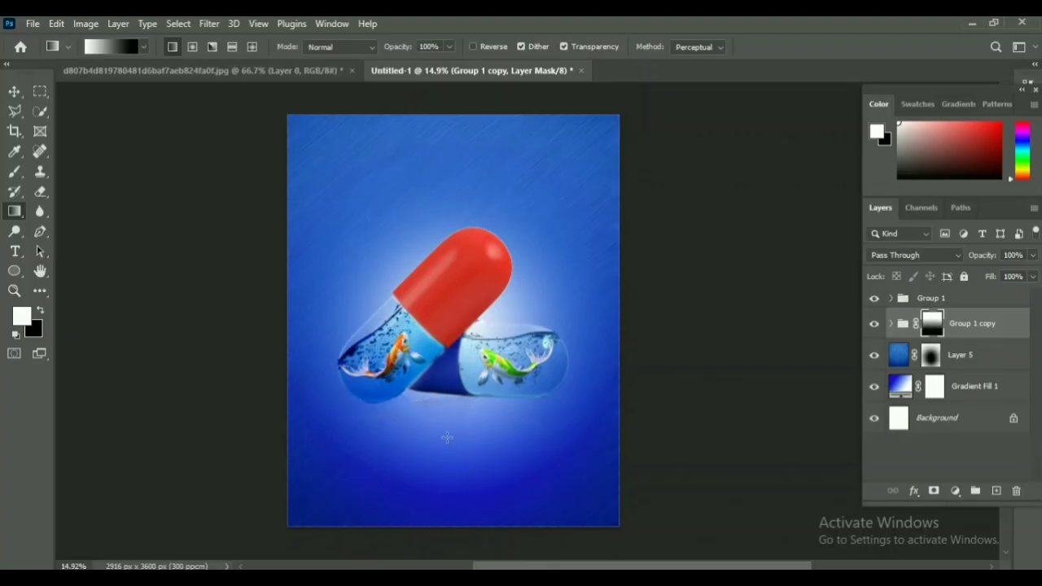
{"action": "left_click_drag", "start_coordinate": [447, 434], "coordinate": [448, 356]}
{"action": "scroll", "coordinate": [448, 356], "scroll_direction": "down", "scroll_amount": 3}
{"action": "left_click_drag", "start_coordinate": [453, 285], "coordinate": [461, 346]}
{"action": "left_click_drag", "start_coordinate": [451, 159], "coordinate": [447, 311]}
{"action": "left_click_drag", "start_coordinate": [447, 170], "coordinate": [447, 305]}
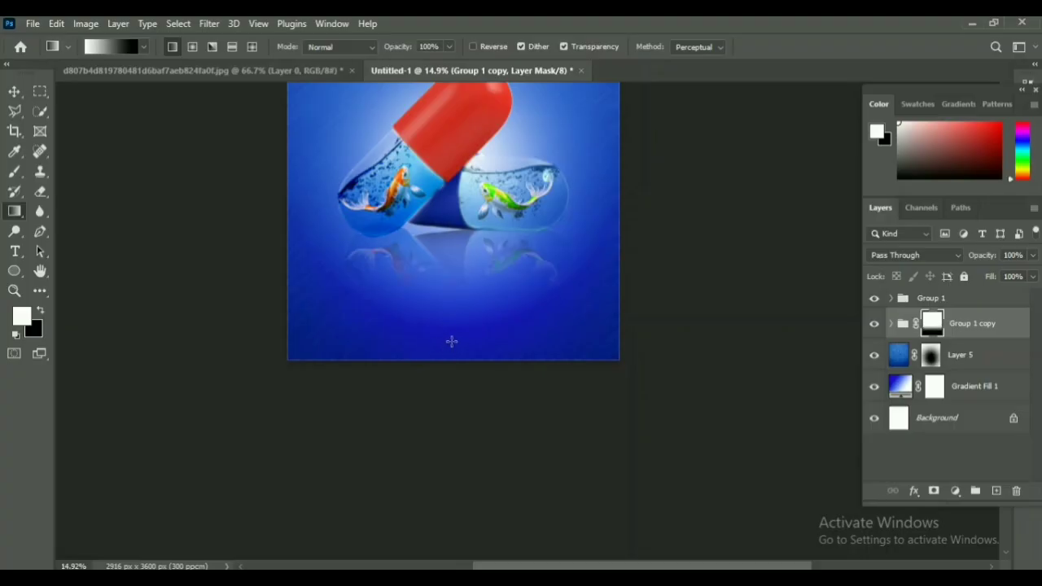
{"action": "scroll", "coordinate": [451, 342], "scroll_direction": "up", "scroll_amount": 2}
Add a new layer above the reflection group and stamp one soft black brush spot on it, 1200 px in size.
{"action": "left_click", "coordinate": [964, 326]}
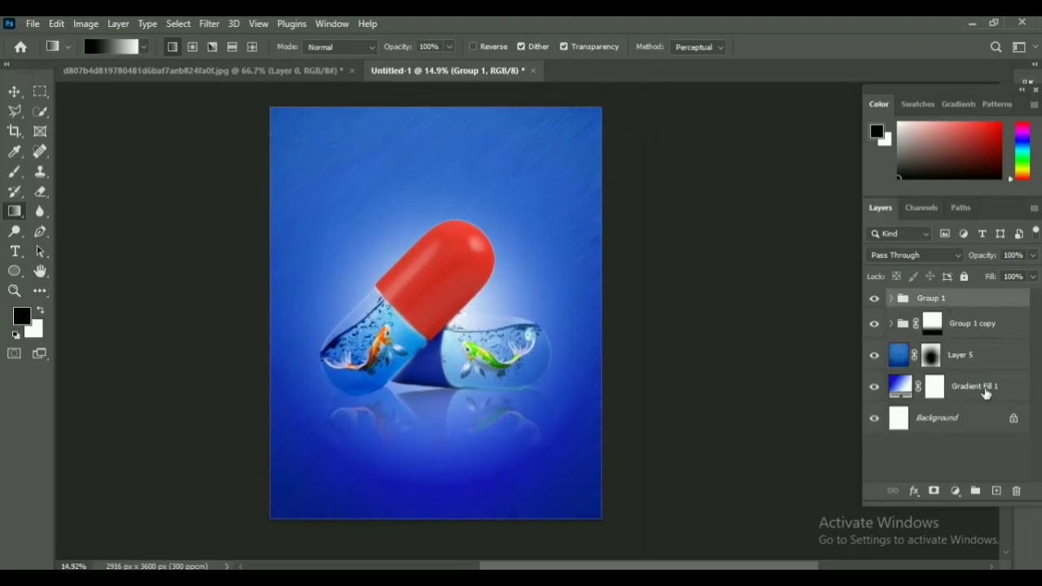
{"action": "left_click", "coordinate": [996, 490]}
{"action": "key", "text": "b"}
{"action": "key", "text": "x"}
{"action": "left_click", "coordinate": [332, 221]}
Transform the black spot into a flat shadow beneath the lying capsule, about 179% wide and 12% high with a 3.1° vertical skew.
{"action": "key", "text": "ctrl+t"}
{"action": "left_click_drag", "start_coordinate": [356, 113], "coordinate": [446, 385]}
{"action": "left_click_drag", "start_coordinate": [531, 389], "coordinate": [634, 393]}
{"action": "left_click_drag", "start_coordinate": [490, 355], "coordinate": [494, 376]}
{"action": "left_click_drag", "start_coordinate": [359, 394], "coordinate": [348, 382]}
{"action": "left_click_drag", "start_coordinate": [620, 395], "coordinate": [658, 399]}
{"action": "left_click_drag", "start_coordinate": [348, 396], "coordinate": [349, 393]}
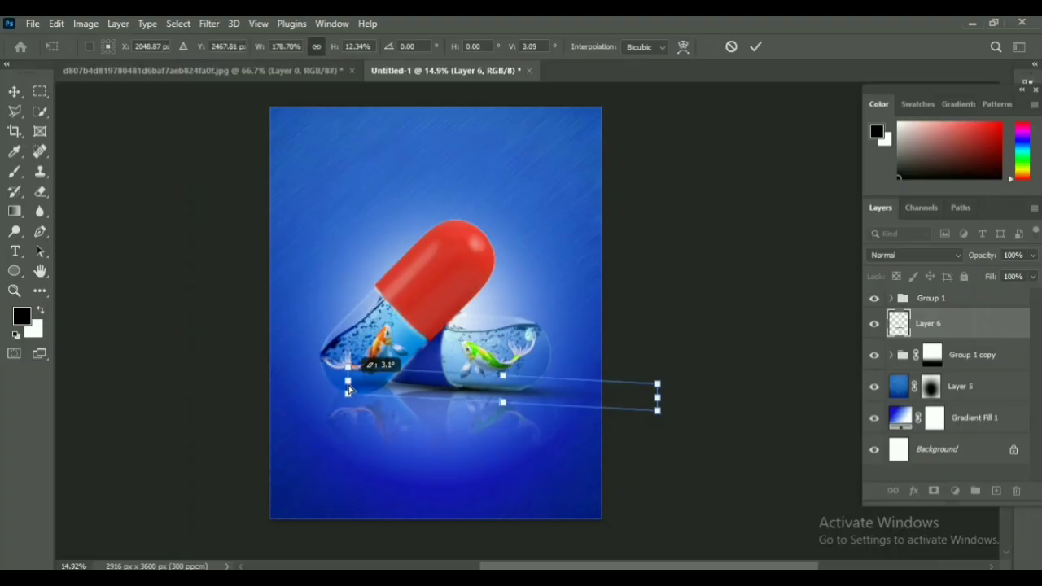
{"action": "left_click_drag", "start_coordinate": [531, 396], "coordinate": [532, 396]}
{"action": "key", "text": "Return"}
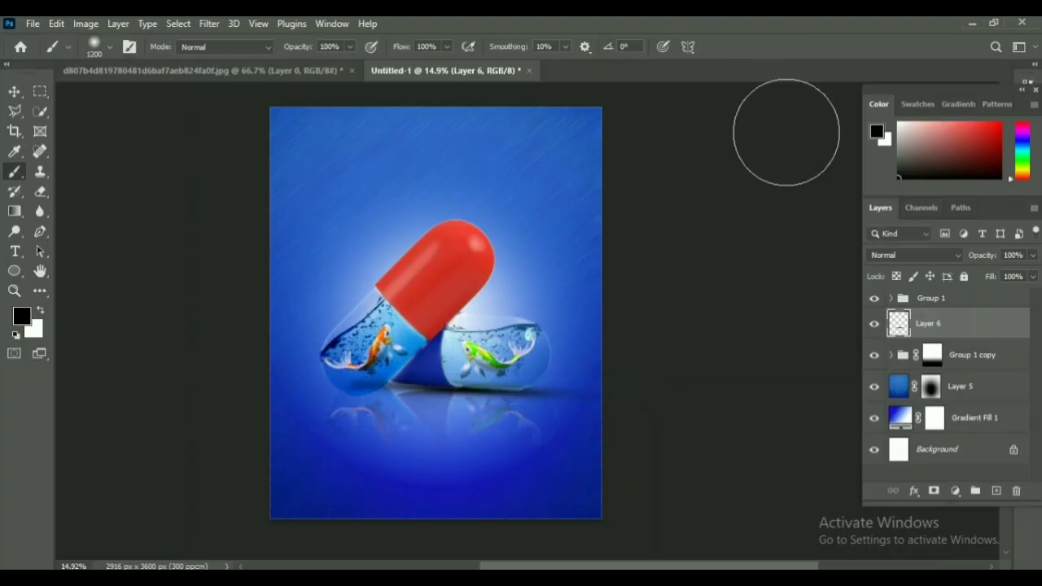
Duplicate the shadow layer, narrow the copy and place it beneath the leaning capsule's glass end.
{"action": "key", "text": "e"}
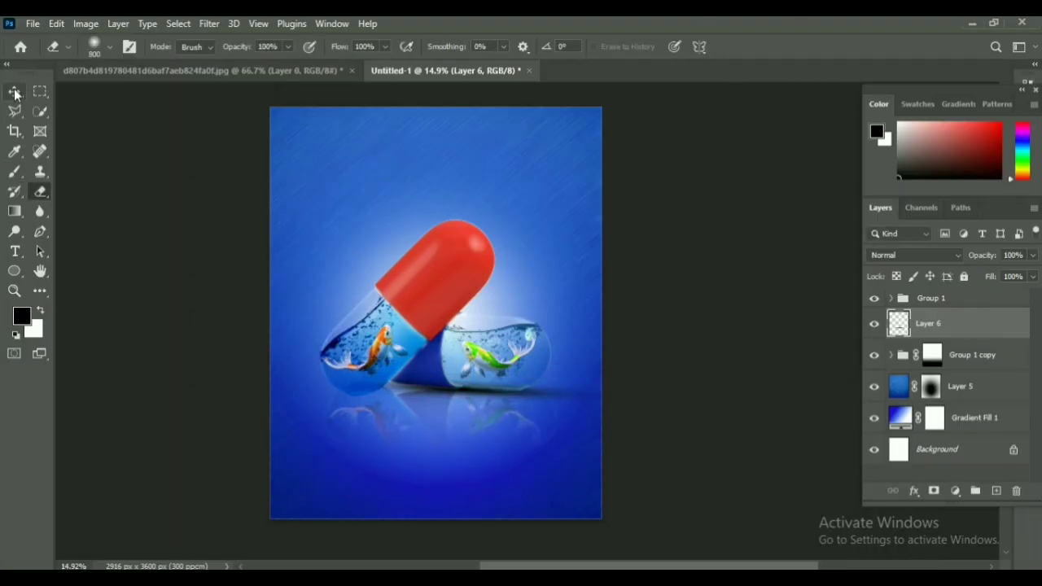
{"action": "left_click", "coordinate": [14, 93]}
{"action": "key", "text": "ctrl+j"}
{"action": "key", "text": "ctrl+t"}
{"action": "left_click_drag", "start_coordinate": [657, 391], "coordinate": [522, 394]}
{"action": "left_click_drag", "start_coordinate": [484, 396], "coordinate": [437, 406]}
{"action": "left_click_drag", "start_coordinate": [421, 395], "coordinate": [433, 397]}
{"action": "left_click", "coordinate": [755, 46]}
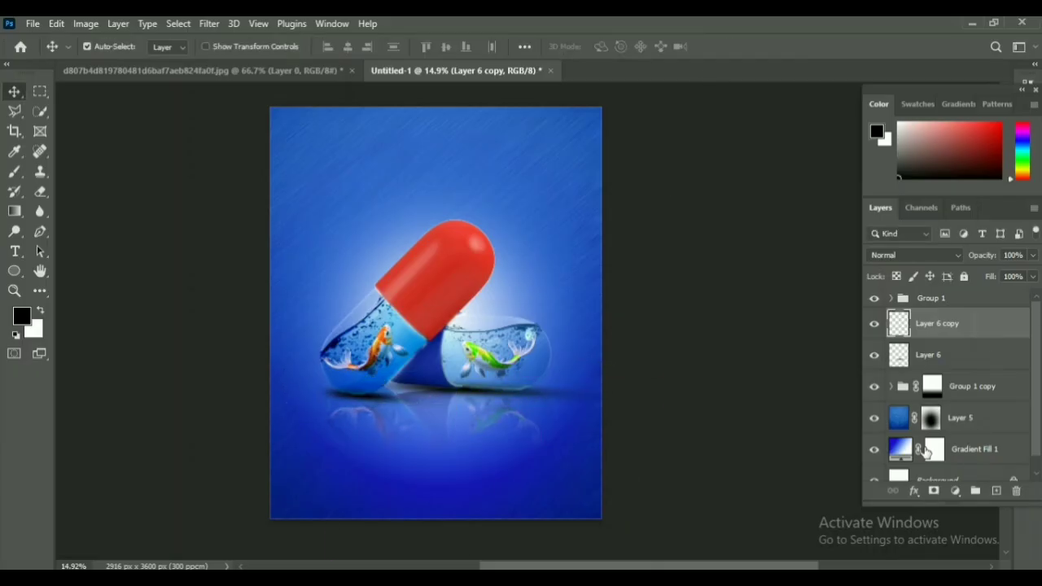
{"action": "left_click", "coordinate": [875, 450]}
{"action": "left_click", "coordinate": [875, 451]}
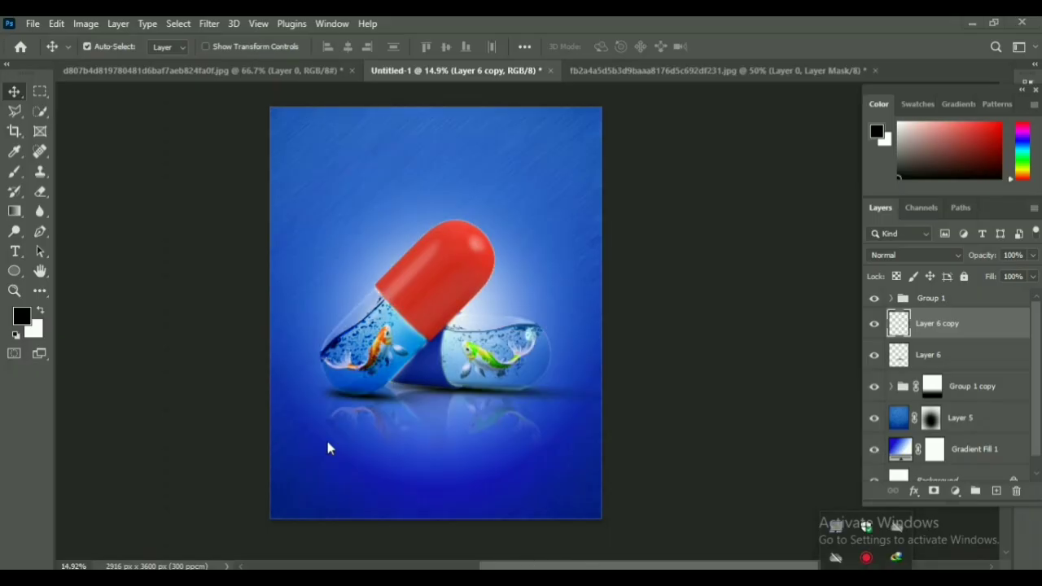
Bring the masked gold ring from the other document into the capsule artwork, above the capsule group, and place it over the leaning capsule's seam.
{"action": "left_click", "coordinate": [717, 70]}
{"action": "left_click_drag", "start_coordinate": [558, 302], "coordinate": [495, 307]}
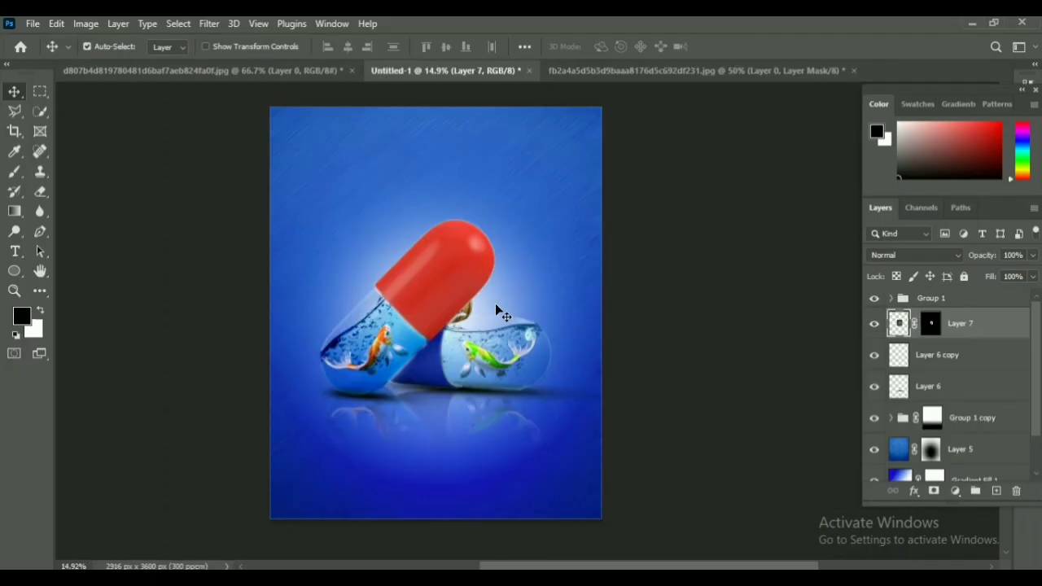
{"action": "key", "text": "ctrl+t"}
{"action": "key", "text": "Return"}
{"action": "left_click_drag", "start_coordinate": [974, 323], "coordinate": [974, 299]}
{"action": "left_click_drag", "start_coordinate": [461, 292], "coordinate": [407, 303]}
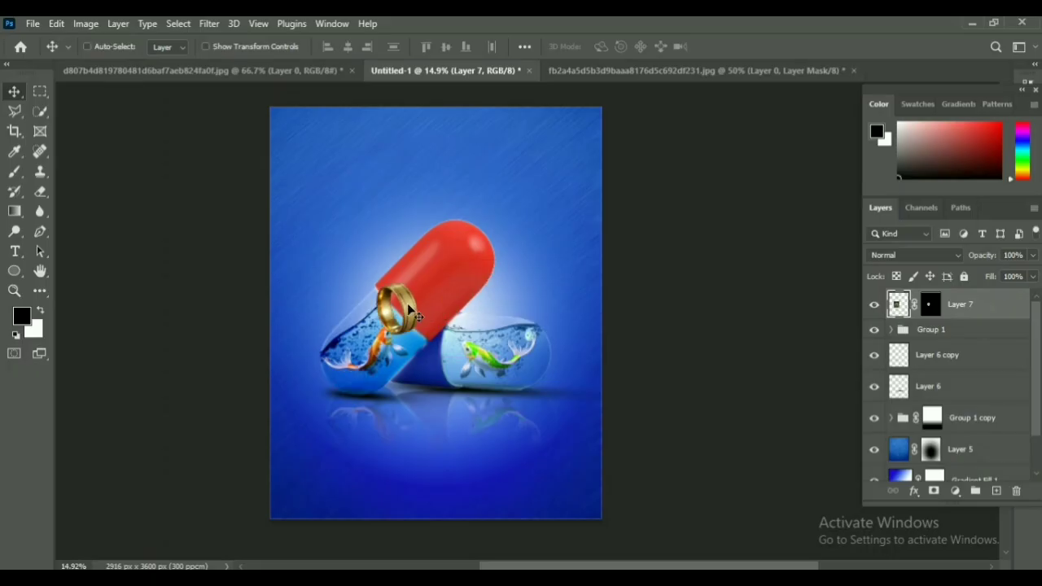
Enlarge the gold ring and rotate it about -26° to line up with the leaning capsule's seam.
{"action": "key", "text": "ctrl+t"}
{"action": "left_click_drag", "start_coordinate": [452, 385], "coordinate": [531, 432]}
{"action": "left_click_drag", "start_coordinate": [467, 362], "coordinate": [416, 327]}
{"action": "left_click_drag", "start_coordinate": [500, 430], "coordinate": [518, 404]}
{"action": "left_click_drag", "start_coordinate": [318, 340], "coordinate": [339, 334]}
{"action": "left_click_drag", "start_coordinate": [428, 341], "coordinate": [419, 355]}
{"action": "left_click_drag", "start_coordinate": [503, 419], "coordinate": [510, 408]}
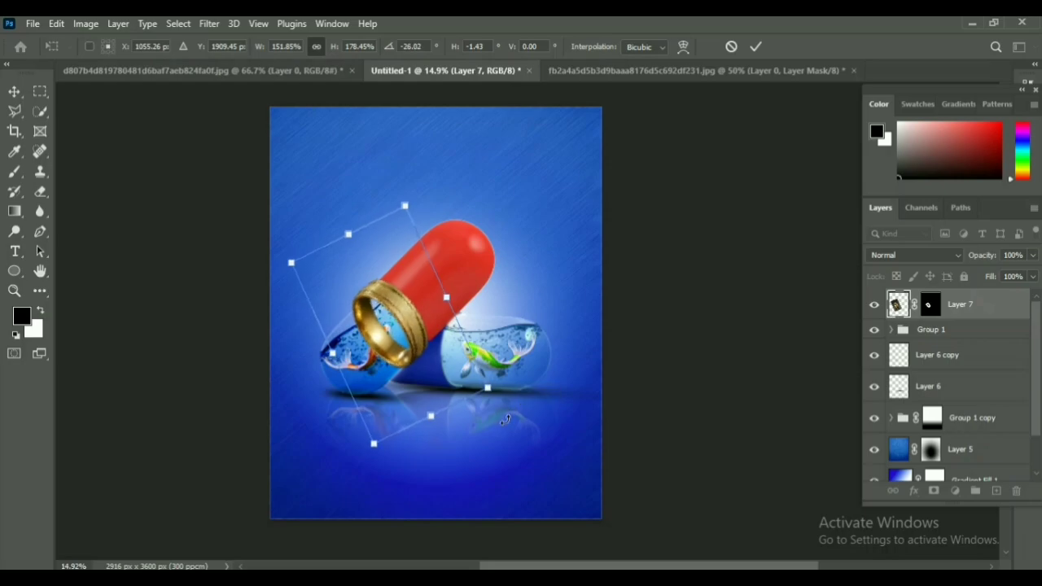
Refine the ring's fit around the seam to about 99% width, 177% height and -31° rotation, and apply the transform.
{"action": "left_click_drag", "start_coordinate": [332, 354], "coordinate": [359, 334]}
{"action": "left_click_drag", "start_coordinate": [498, 424], "coordinate": [510, 407]}
{"action": "left_click_drag", "start_coordinate": [421, 347], "coordinate": [417, 344]}
{"action": "left_click_drag", "start_coordinate": [489, 381], "coordinate": [494, 384]}
{"action": "left_click_drag", "start_coordinate": [426, 337], "coordinate": [426, 342]}
{"action": "left_click_drag", "start_coordinate": [434, 425], "coordinate": [446, 455]}
{"action": "left_click_drag", "start_coordinate": [396, 388], "coordinate": [397, 384]}
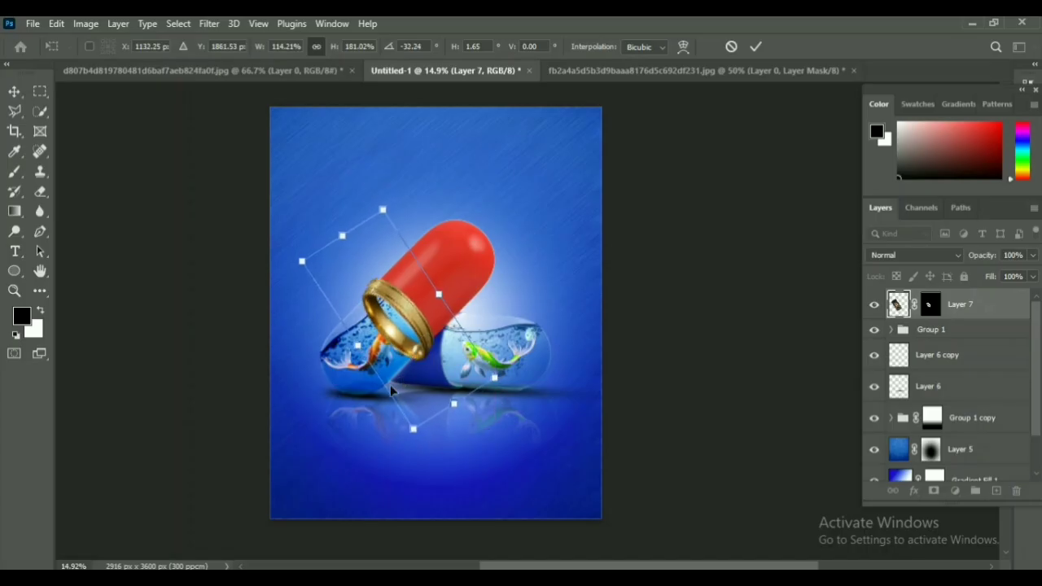
{"action": "left_click_drag", "start_coordinate": [359, 347], "coordinate": [394, 338]}
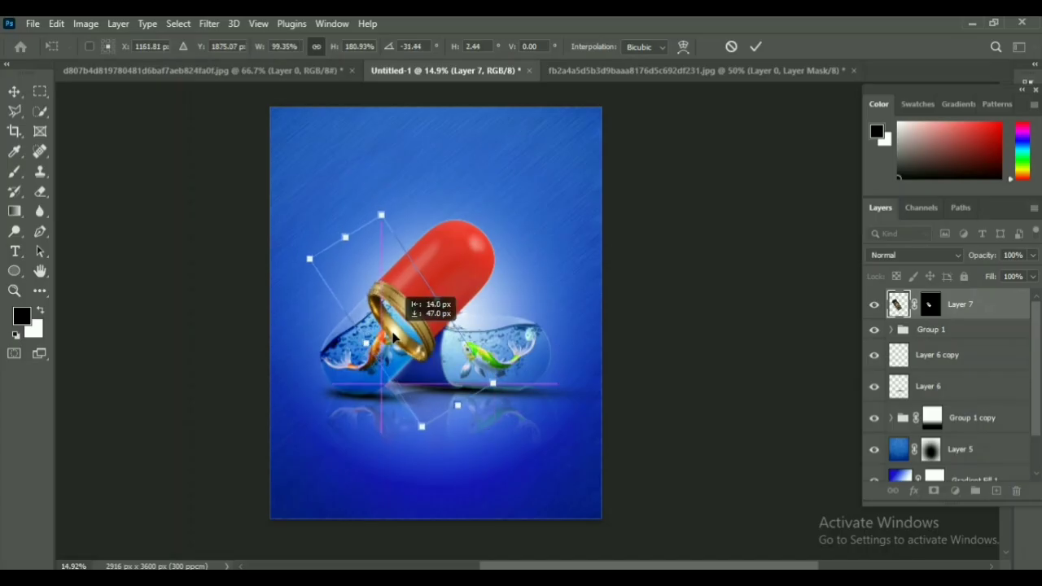
{"action": "left_click_drag", "start_coordinate": [448, 386], "coordinate": [442, 380]}
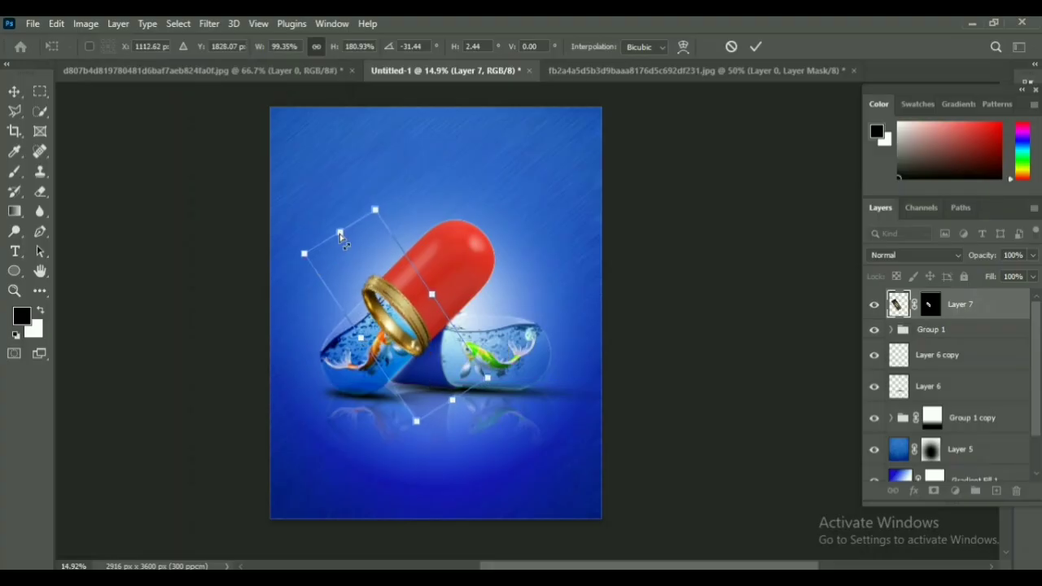
{"action": "left_click_drag", "start_coordinate": [340, 233], "coordinate": [343, 239]}
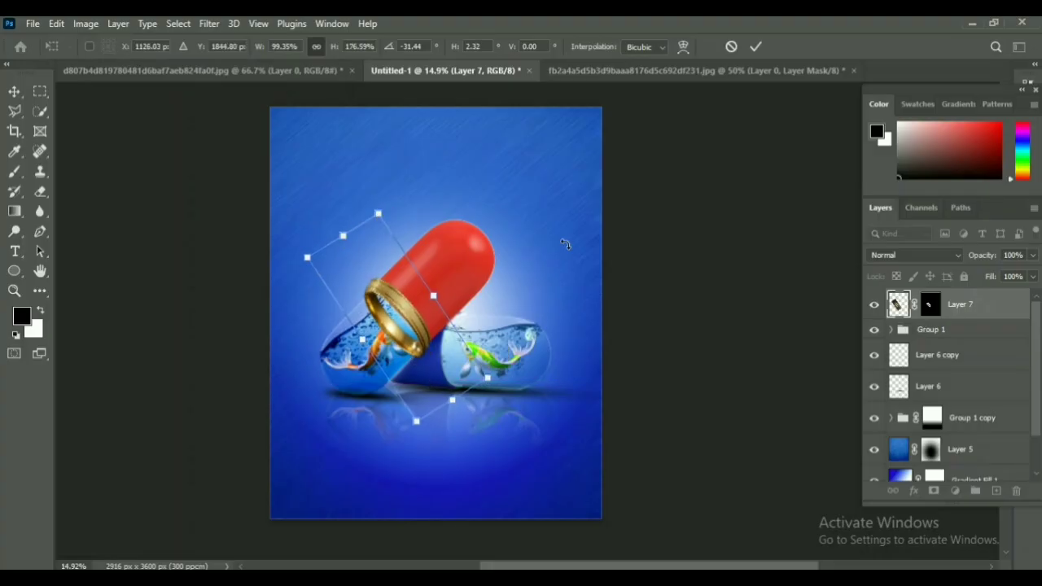
{"action": "left_click", "coordinate": [756, 47]}
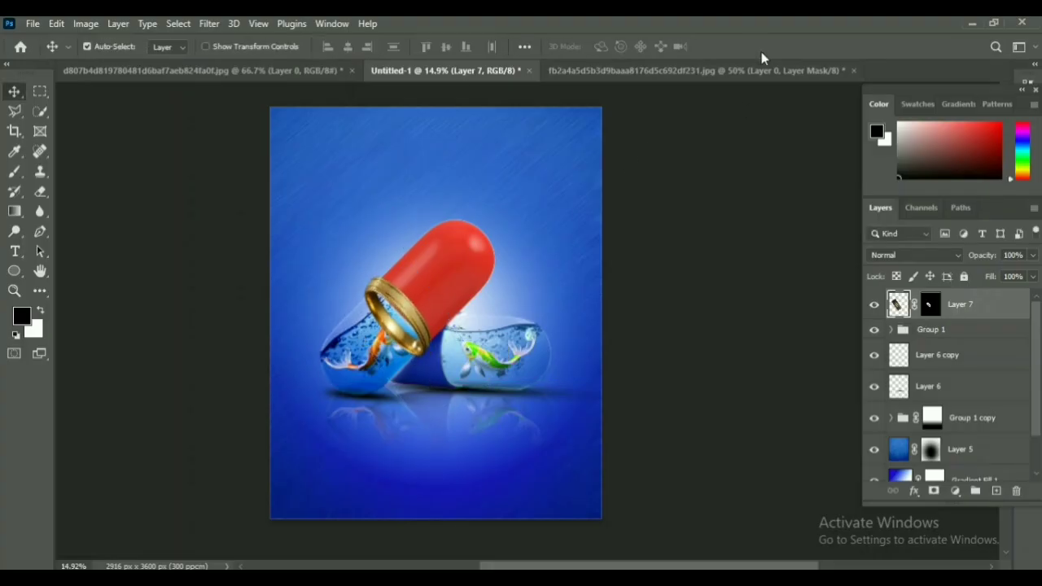
Convert the fitted gold ring layer to a smart object.
{"action": "right_click", "coordinate": [956, 308]}
{"action": "left_click", "coordinate": [837, 252]}
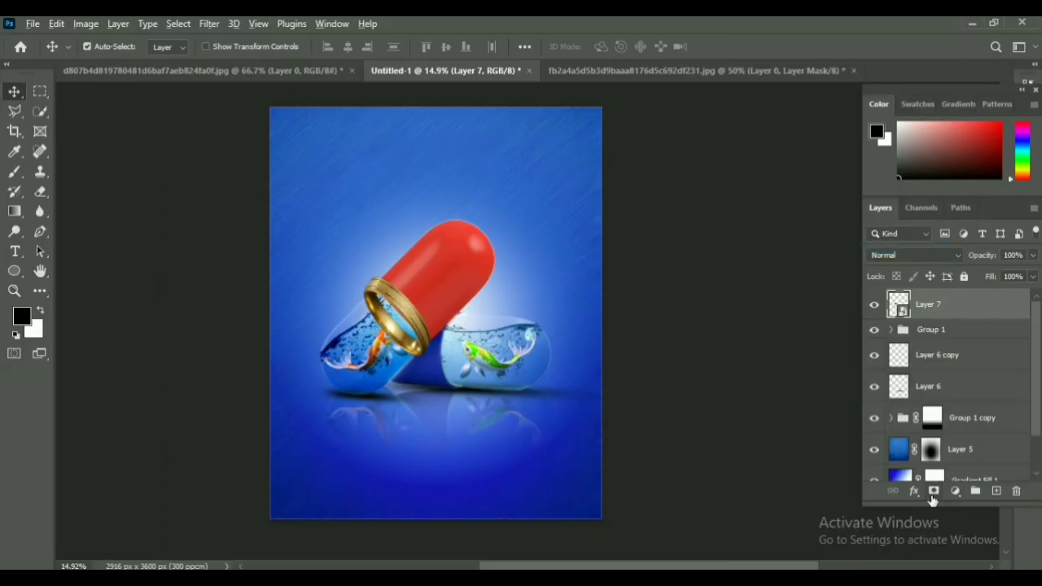
Try to hide the ring with a black layer mask and paint its front band back in with a white brush.
{"action": "left_click", "coordinate": [933, 491], "text": "alt"}
{"action": "key", "text": "b"}
{"action": "key", "text": "x"}
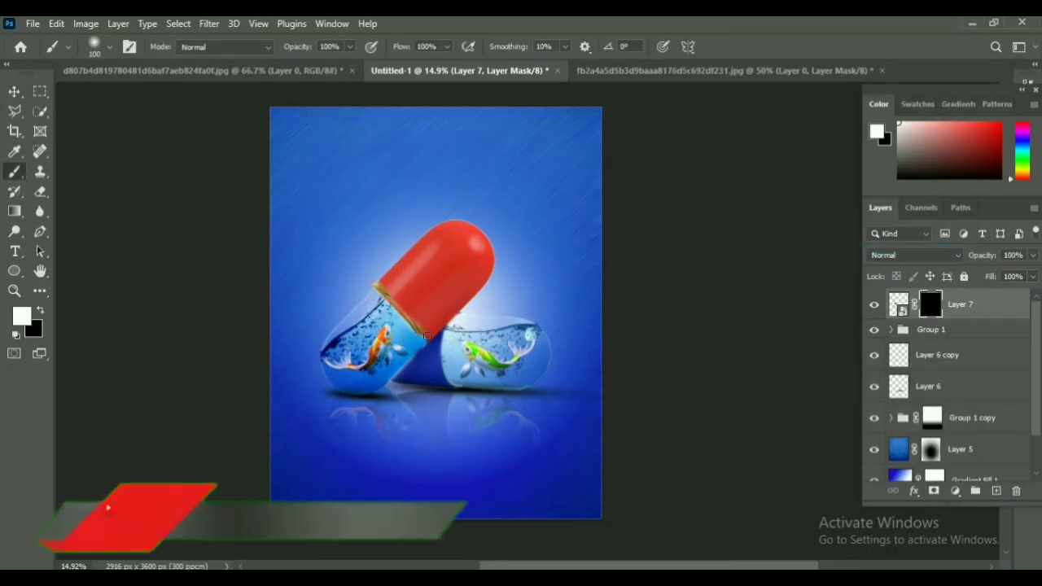
{"action": "mouse_move", "coordinate": [427, 336]}
{"action": "left_mouse_down"}
{"action": "mouse_move", "coordinate": [374, 281]}
{"action": "mouse_move", "coordinate": [419, 327]}
{"action": "left_mouse_up"}
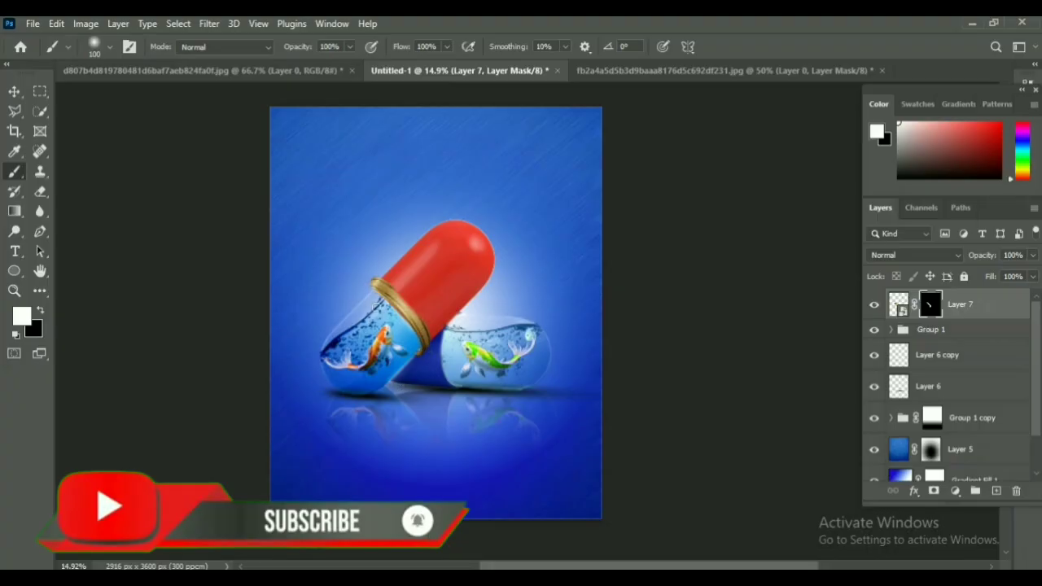
{"action": "left_click", "coordinate": [15, 291]}
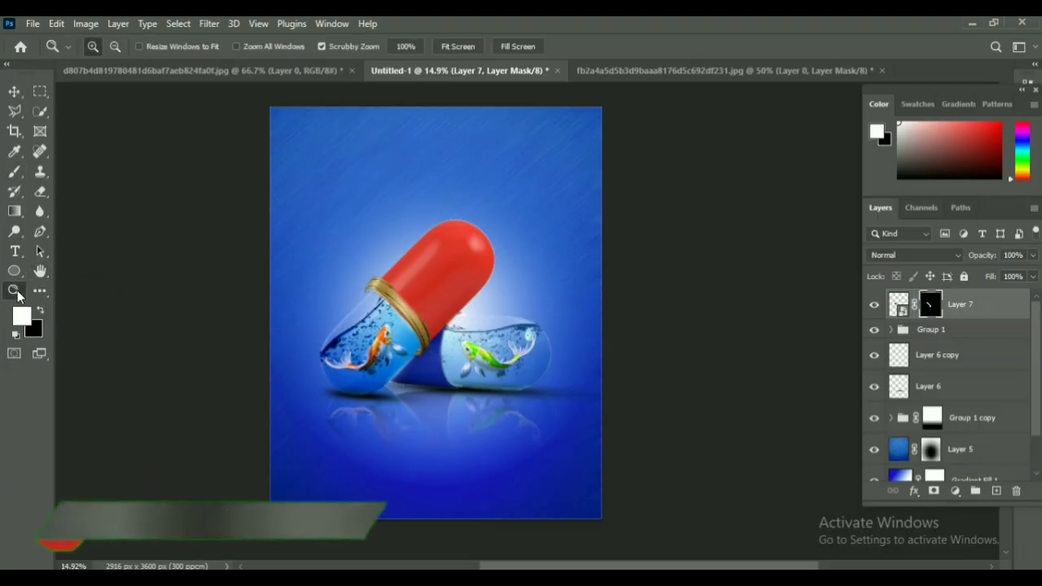
{"action": "left_click", "coordinate": [370, 277]}
{"action": "key", "text": "b"}
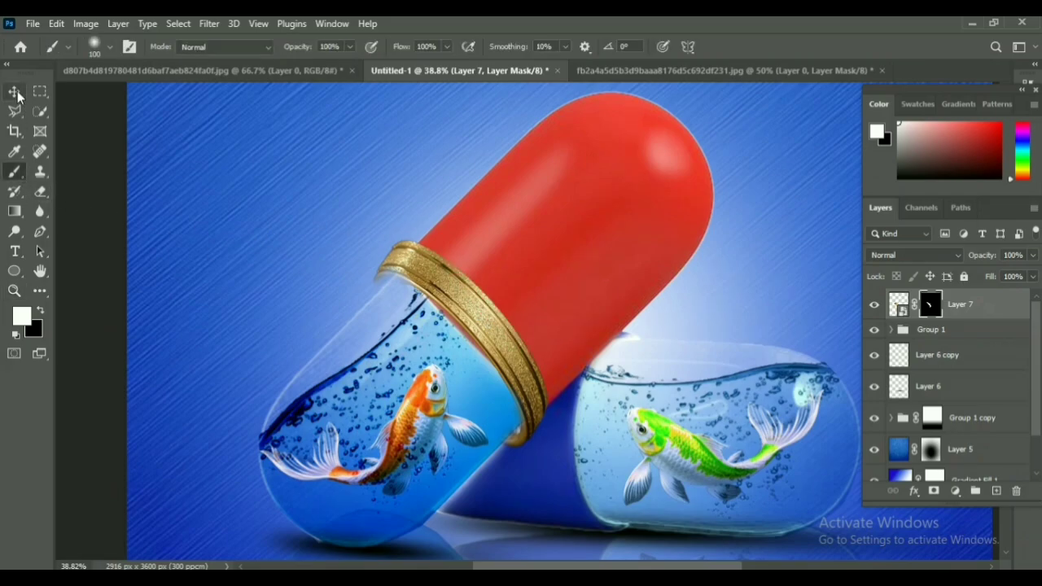
{"action": "key", "text": "e"}
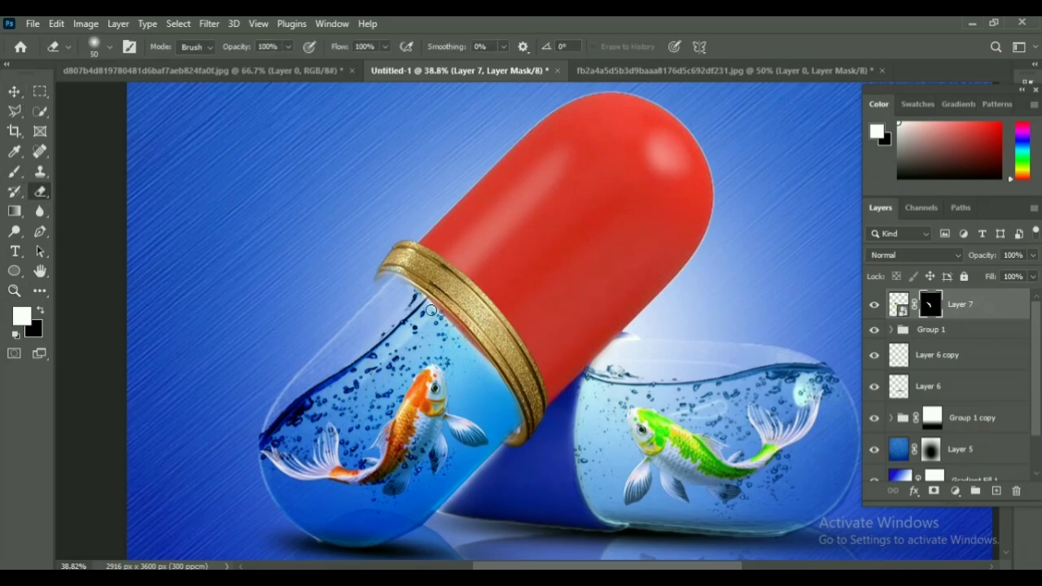
Undo the painted strokes and the black layer mask on the ring.
{"action": "key", "text": "ctrl+z"}
{"action": "key", "text": "ctrl+z"}
{"action": "key", "text": "ctrl+z"}
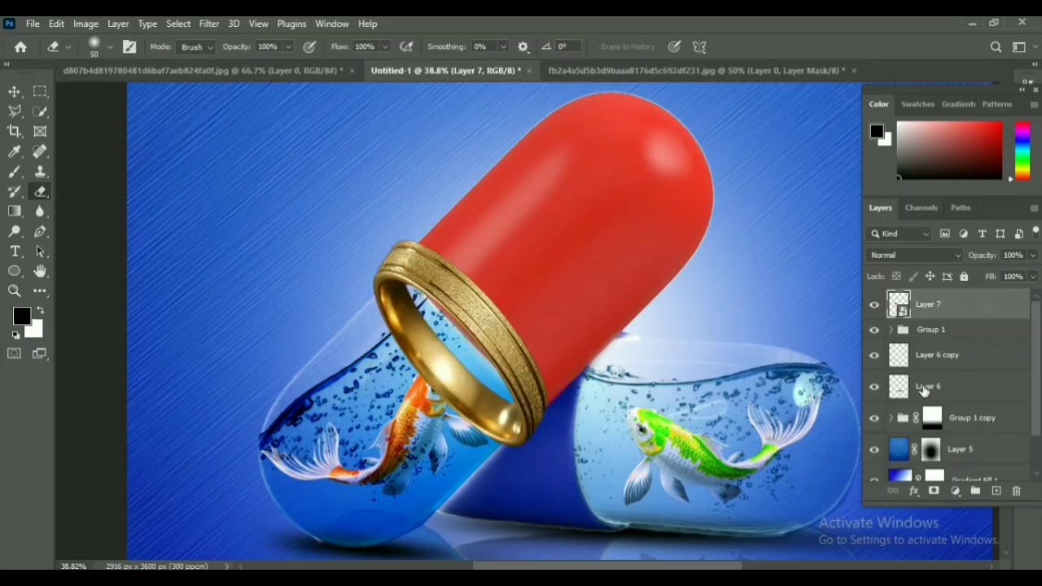
Add a black mask to the ring layer and paint white along the ring's front band with a soft 100 px brush.
{"action": "left_click", "coordinate": [933, 491], "text": "alt"}
{"action": "left_click", "coordinate": [14, 171]}
{"action": "mouse_move", "coordinate": [404, 259]}
{"action": "left_mouse_down"}
{"action": "mouse_move", "coordinate": [468, 331]}
{"action": "mouse_move", "coordinate": [546, 415]}
{"action": "left_mouse_up"}
{"action": "mouse_move", "coordinate": [503, 348]}
{"action": "left_mouse_down"}
{"action": "mouse_move", "coordinate": [401, 252]}
{"action": "mouse_move", "coordinate": [398, 261]}
{"action": "mouse_move", "coordinate": [455, 293]}
{"action": "mouse_move", "coordinate": [521, 351]}
{"action": "mouse_move", "coordinate": [548, 390]}
{"action": "mouse_move", "coordinate": [545, 417]}
{"action": "left_mouse_up"}
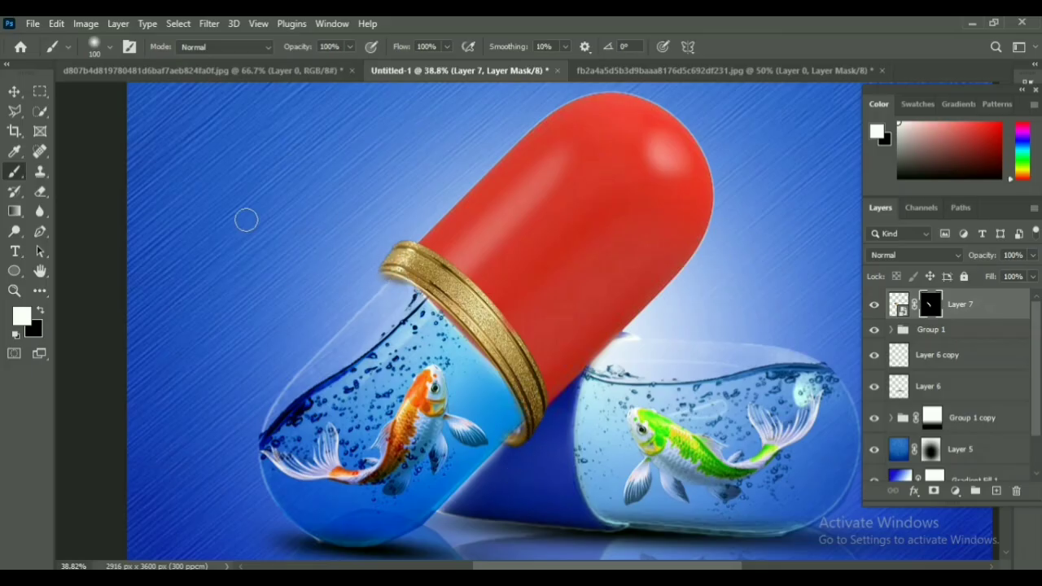
Transform the gold band to fit the capsule's seam at about 102% width, 95% height and -0.7° rotation.
{"action": "key", "text": "ctrl+t"}
{"action": "left_click_drag", "start_coordinate": [372, 239], "coordinate": [380, 247]}
{"action": "left_click_drag", "start_coordinate": [461, 449], "coordinate": [459, 442]}
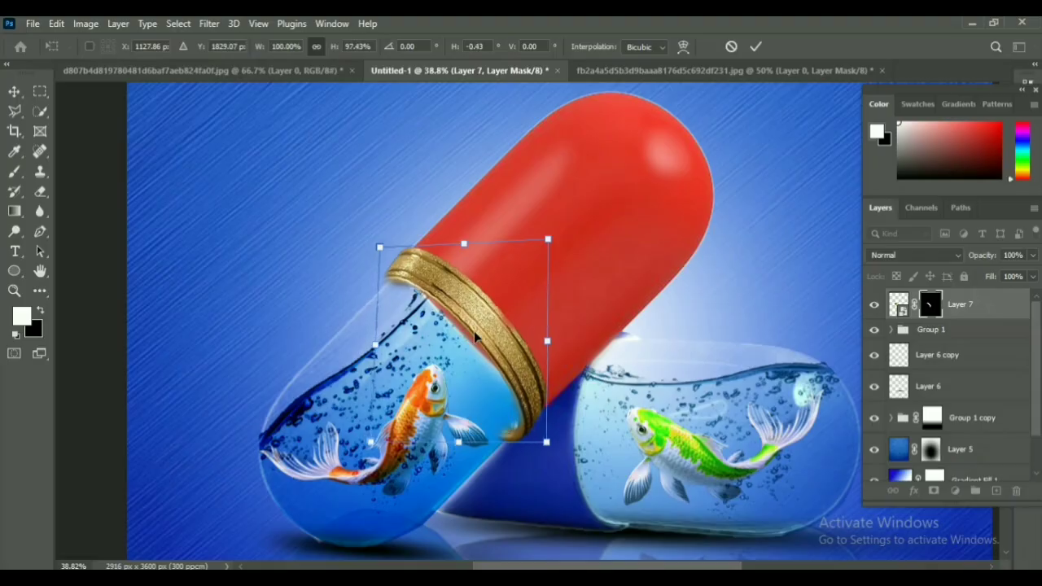
{"action": "left_click_drag", "start_coordinate": [477, 334], "coordinate": [474, 341]}
{"action": "left_click_drag", "start_coordinate": [543, 363], "coordinate": [549, 362]}
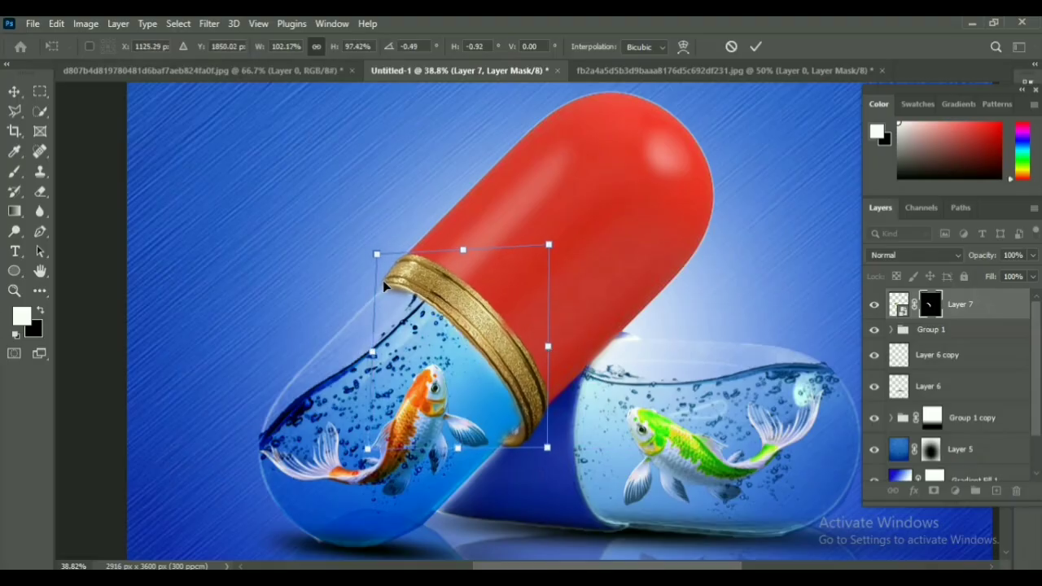
{"action": "left_click_drag", "start_coordinate": [494, 454], "coordinate": [488, 443]}
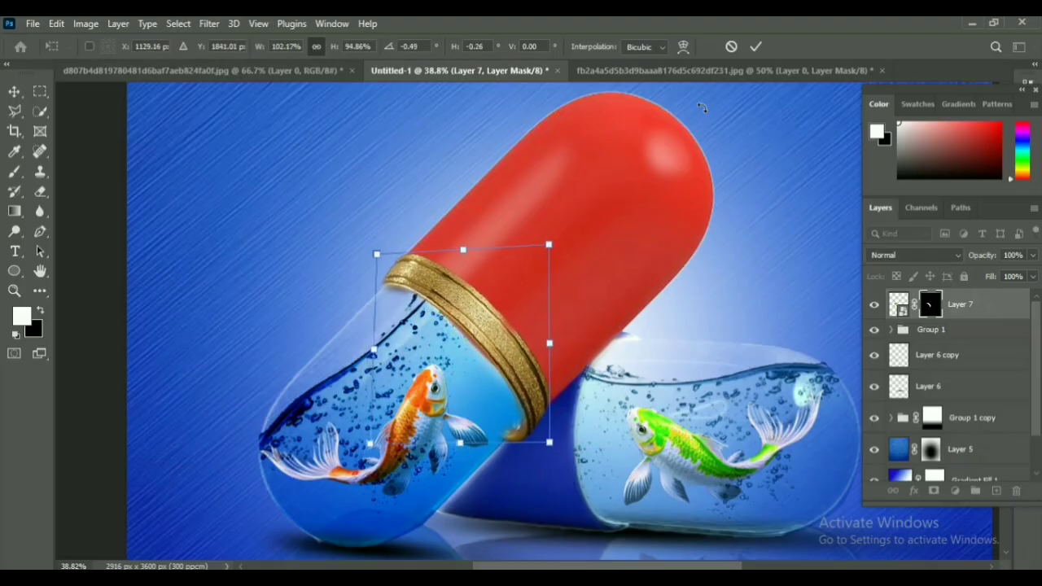
{"action": "left_click_drag", "start_coordinate": [374, 360], "coordinate": [376, 355]}
{"action": "left_click_drag", "start_coordinate": [473, 342], "coordinate": [470, 343]}
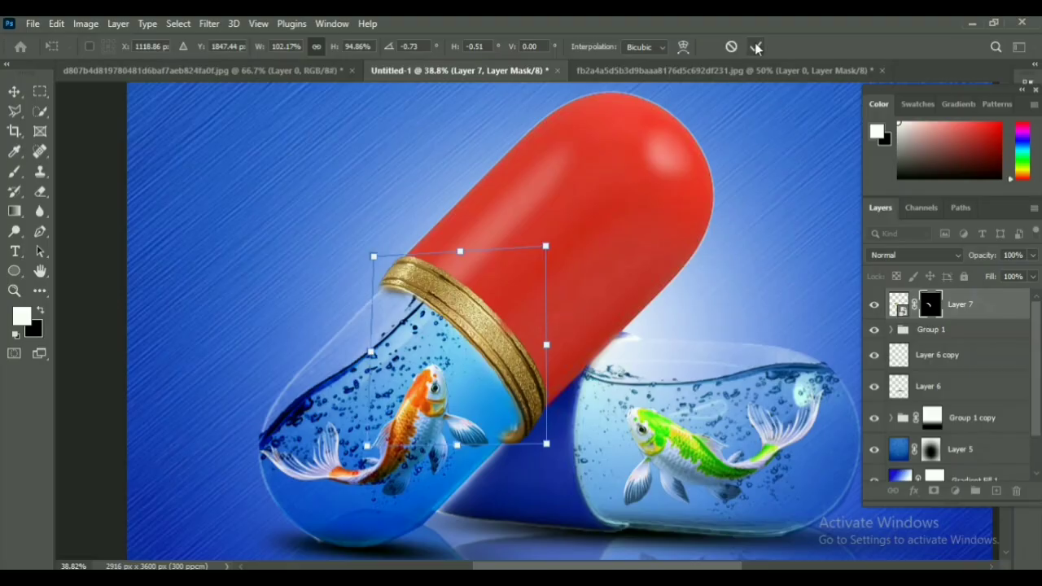
{"action": "left_click", "coordinate": [755, 47]}
Duplicate the masked gold band layer and select the original band beneath the copy.
{"action": "left_click", "coordinate": [40, 191]}
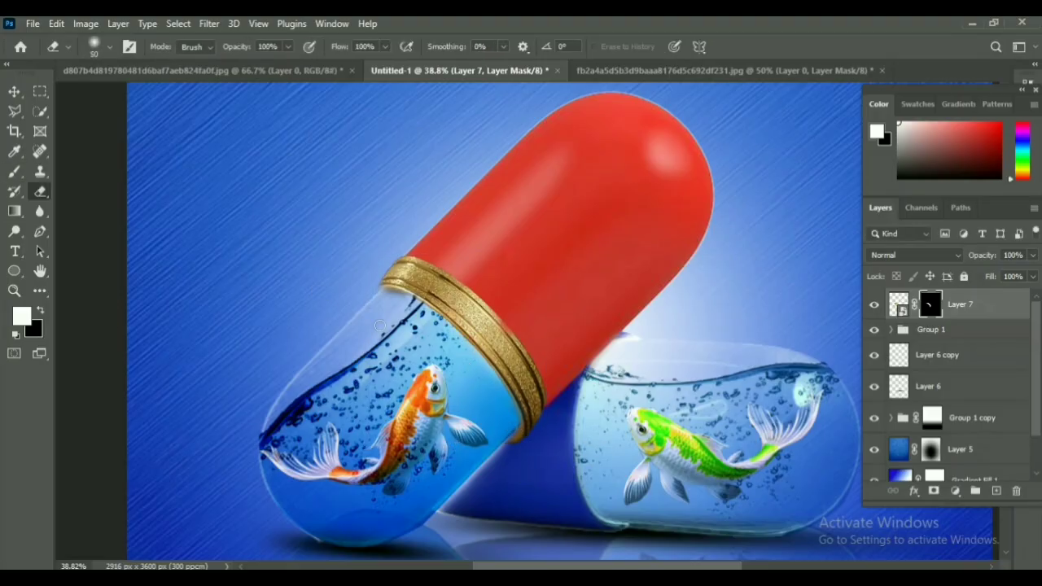
{"action": "key", "text": "v"}
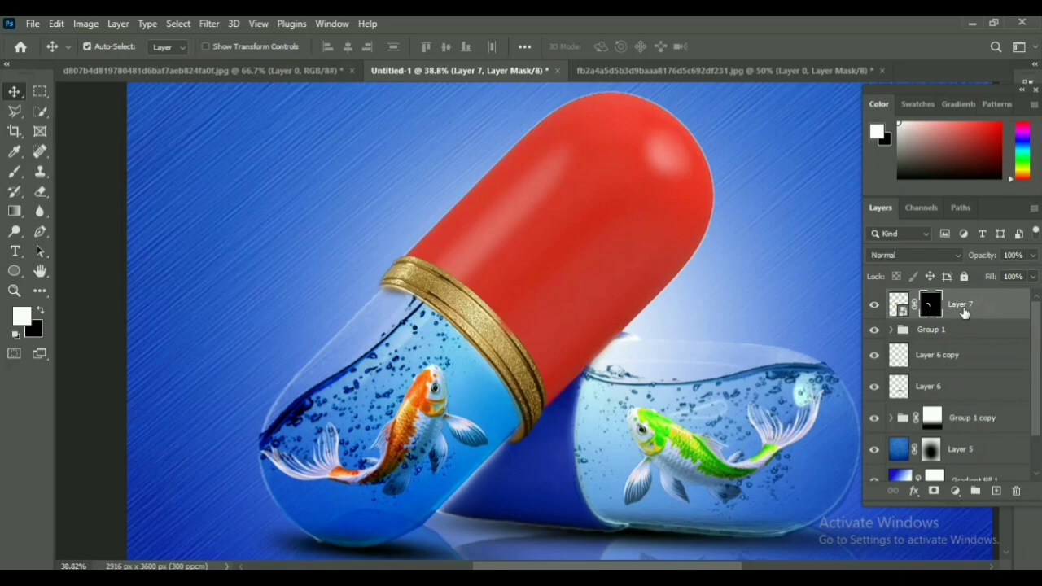
{"action": "key", "text": "ctrl+j"}
{"action": "left_click", "coordinate": [961, 336]}
Clip a Hue/Saturation adjustment to the original band and lower its lightness until the band is black.
{"action": "left_click", "coordinate": [955, 491]}
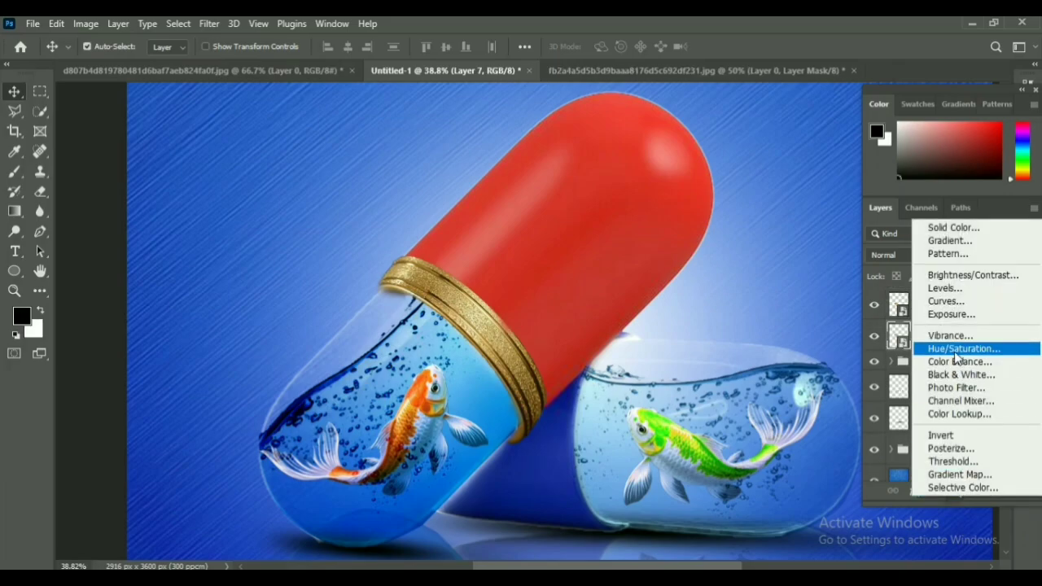
{"action": "left_click", "coordinate": [953, 349]}
{"action": "left_click", "coordinate": [213, 380]}
{"action": "key", "text": "ctrl+alt+g"}
{"action": "left_click_drag", "start_coordinate": [211, 362], "coordinate": [112, 365]}
{"action": "left_click", "coordinate": [319, 177]}
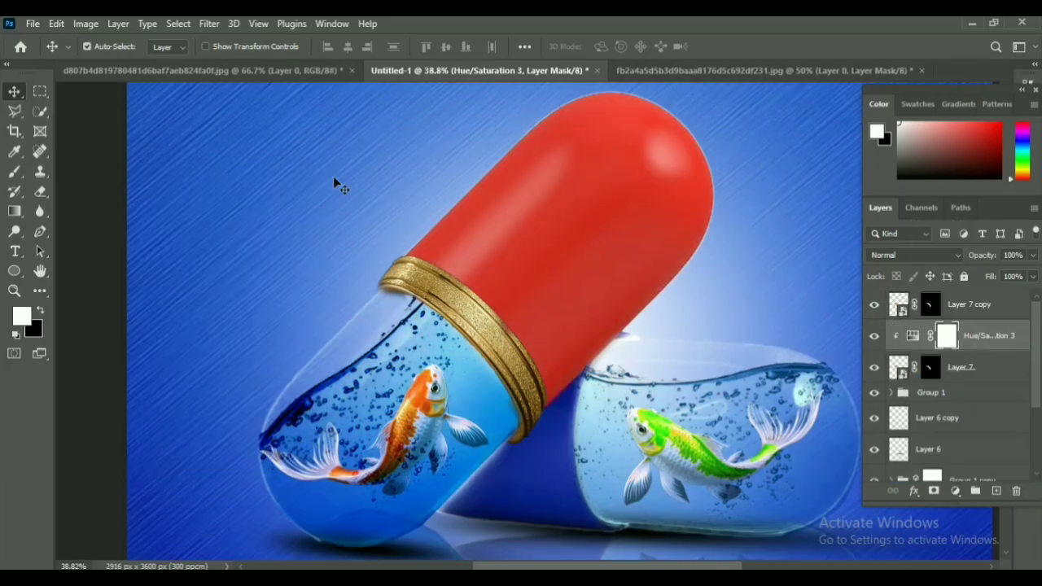
{"action": "left_click", "coordinate": [874, 305]}
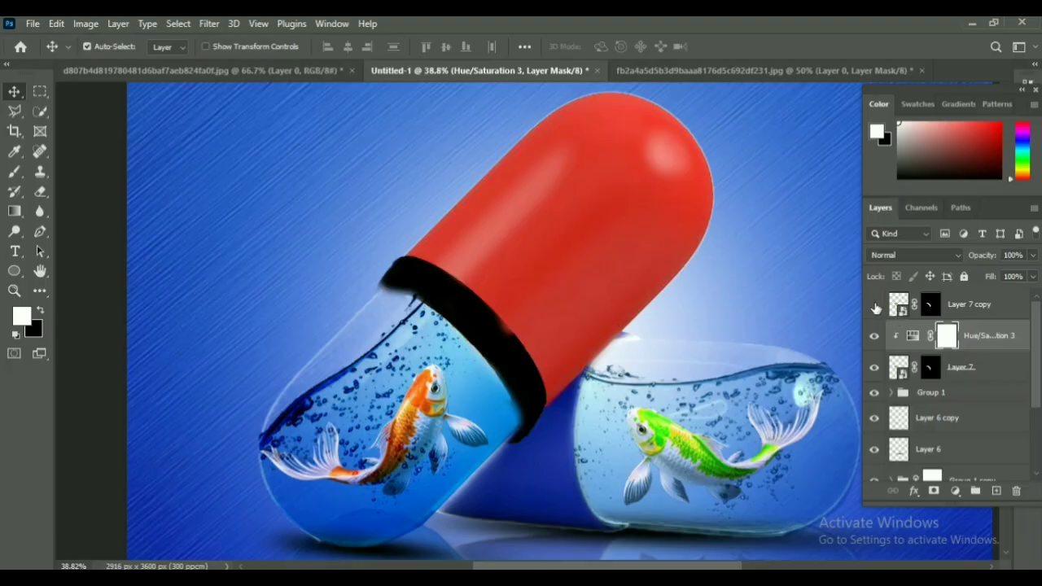
{"action": "left_click", "coordinate": [874, 304]}
{"action": "left_click", "coordinate": [930, 305]}
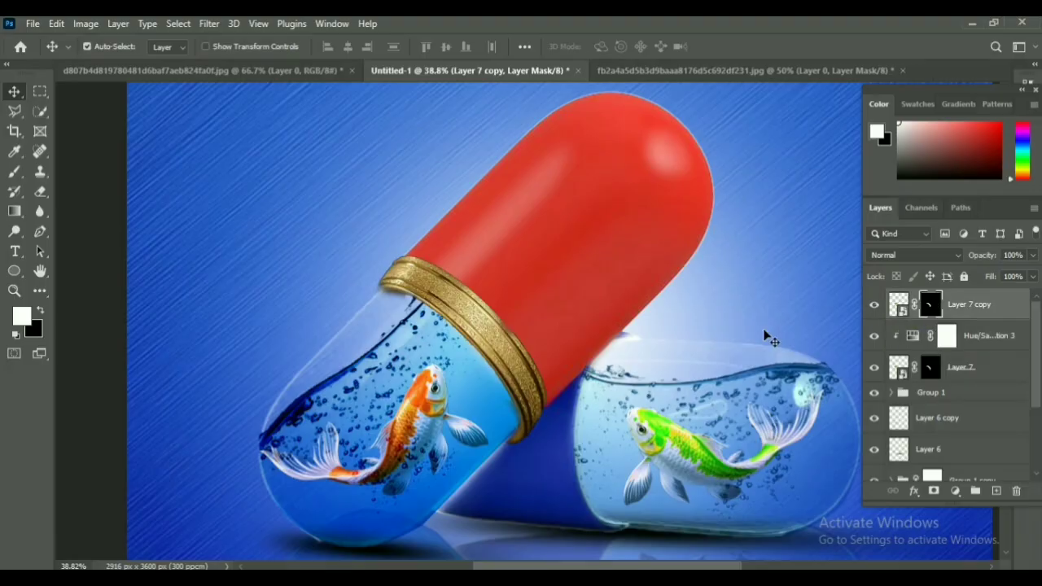
{"action": "key", "text": "b"}
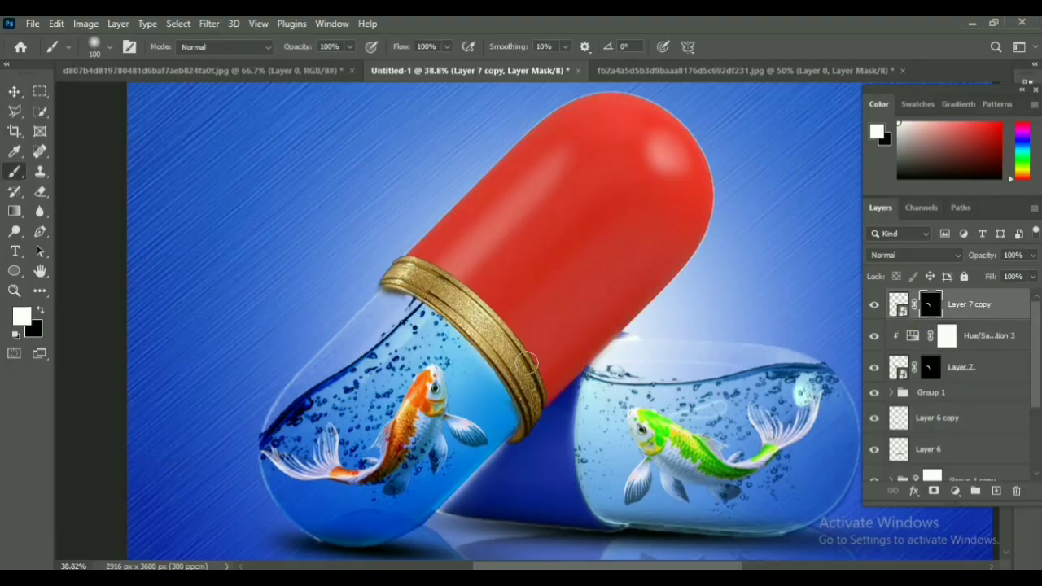
{"action": "key", "text": "v"}
Merge the original black band layer with its clipped Hue/Saturation adjustment.
{"action": "left_click", "coordinate": [969, 373], "text": "shift"}
{"action": "right_click", "coordinate": [970, 373]}
{"action": "left_click", "coordinate": [980, 344]}
{"action": "left_click", "coordinate": [979, 345]}
{"action": "left_click", "coordinate": [987, 363], "text": "shift"}
{"action": "right_click", "coordinate": [987, 363]}
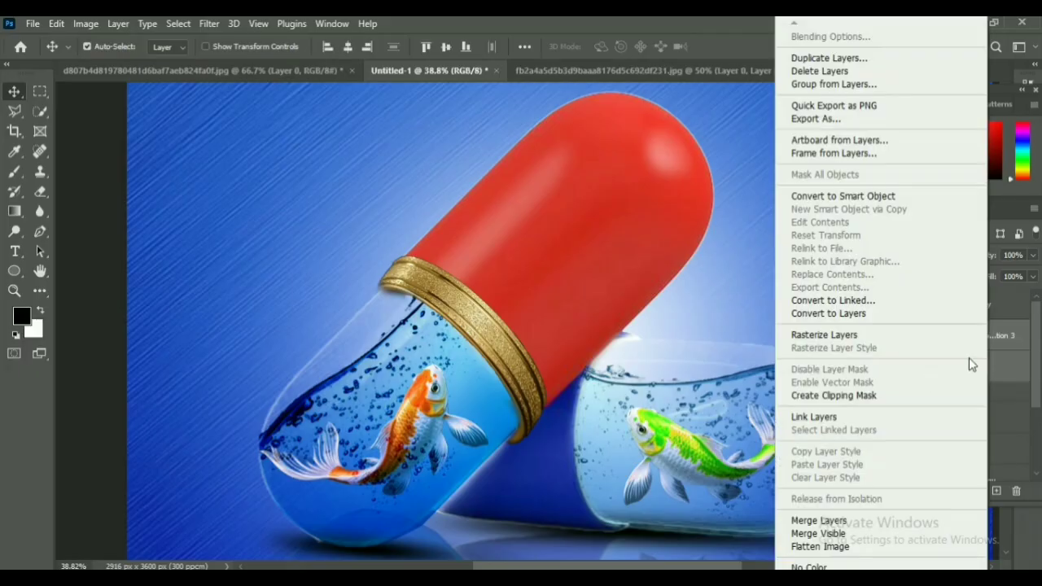
{"action": "left_click", "coordinate": [852, 525]}
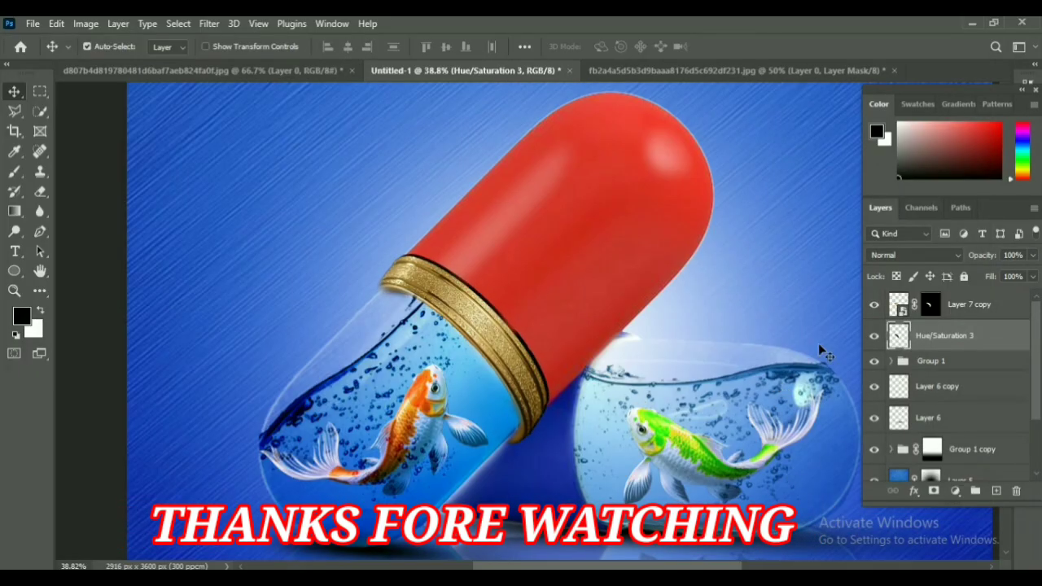
Apply a Gaussian Blur with a radius of about 20.8 pixels to the merged black band to make a soft shadow.
{"action": "left_click", "coordinate": [209, 24]}
{"action": "mouse_move", "coordinate": [321, 224]}
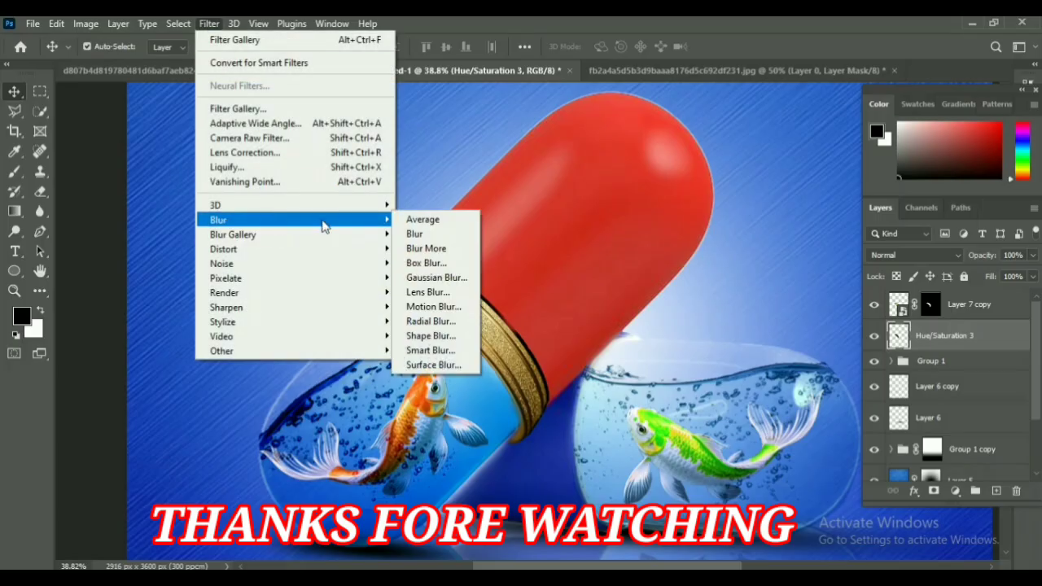
{"action": "left_click", "coordinate": [437, 274]}
{"action": "left_click_drag", "start_coordinate": [500, 101], "coordinate": [814, 168]}
{"action": "left_click_drag", "start_coordinate": [788, 410], "coordinate": [773, 411]}
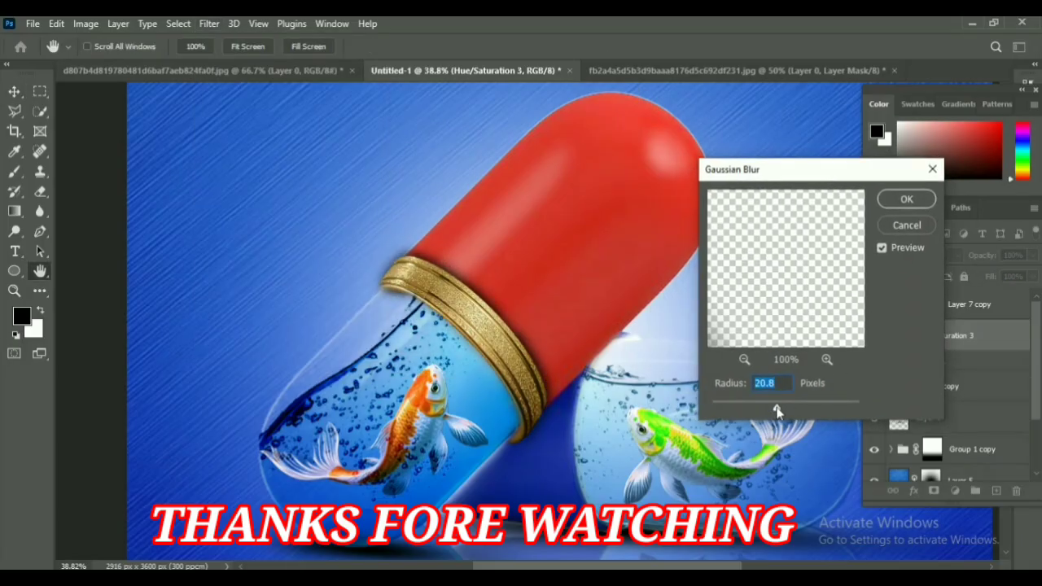
{"action": "left_click", "coordinate": [907, 201]}
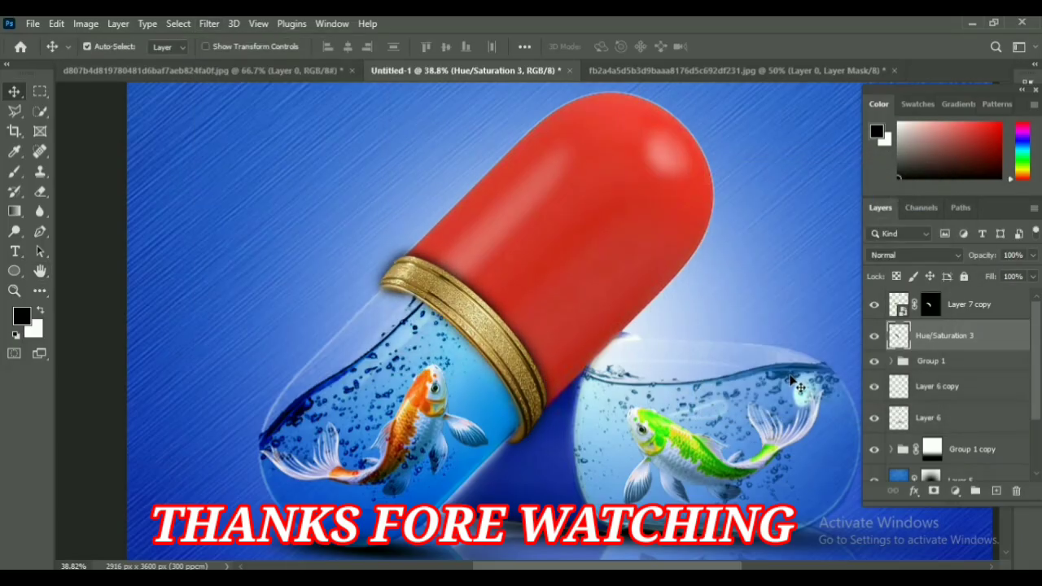
Erase the shadow's spill outside the capsule with a soft 50 px eraser, and merge the shadow with the gold band copy.
{"action": "key", "text": "e"}
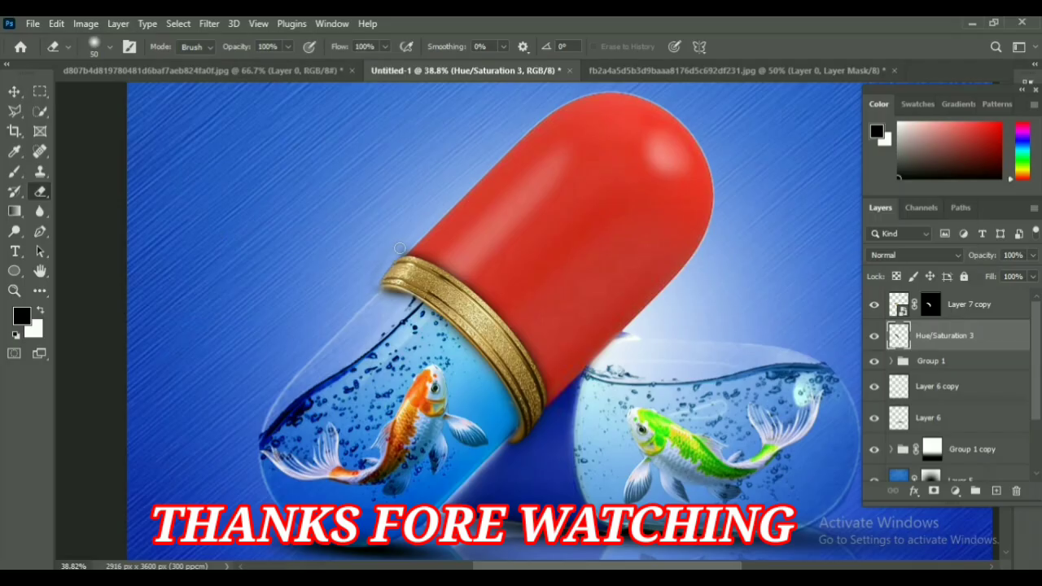
{"action": "key", "text": "v"}
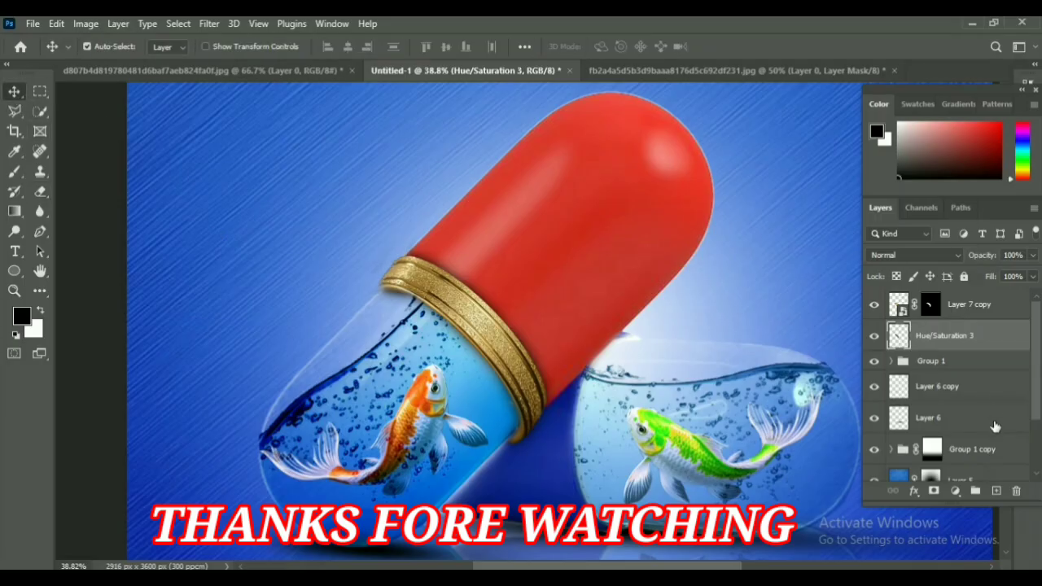
{"action": "left_click_drag", "start_coordinate": [514, 353], "coordinate": [387, 324]}
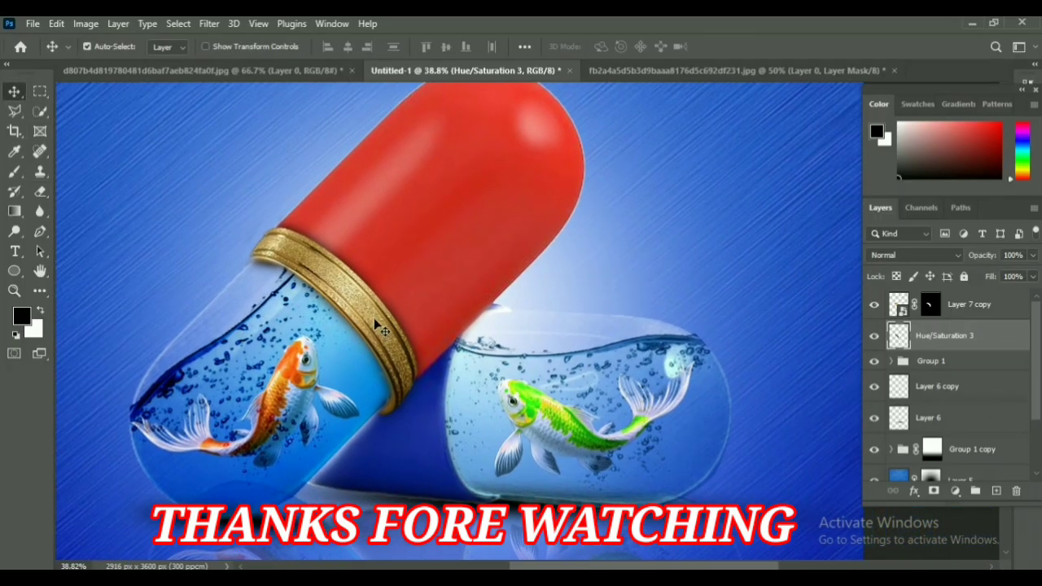
{"action": "right_click", "coordinate": [961, 319]}
{"action": "left_click", "coordinate": [823, 521]}
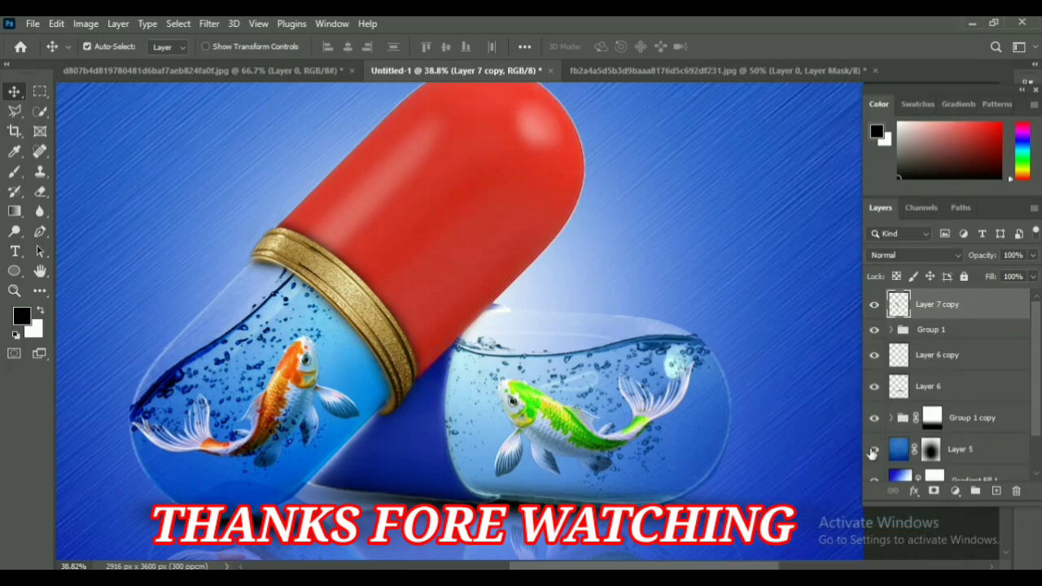
Duplicate the merged gold band, rotate the copy to about -141.5° and move it onto the lying capsule's seam.
{"action": "key", "text": "ctrl+j"}
{"action": "key", "text": "ctrl+t"}
{"action": "left_click_drag", "start_coordinate": [386, 338], "coordinate": [540, 375]}
{"action": "left_click_drag", "start_coordinate": [591, 464], "coordinate": [525, 213]}
{"action": "left_click_drag", "start_coordinate": [447, 372], "coordinate": [426, 409]}
{"action": "left_click_drag", "start_coordinate": [547, 506], "coordinate": [579, 475]}
{"action": "left_click_drag", "start_coordinate": [451, 465], "coordinate": [449, 476]}
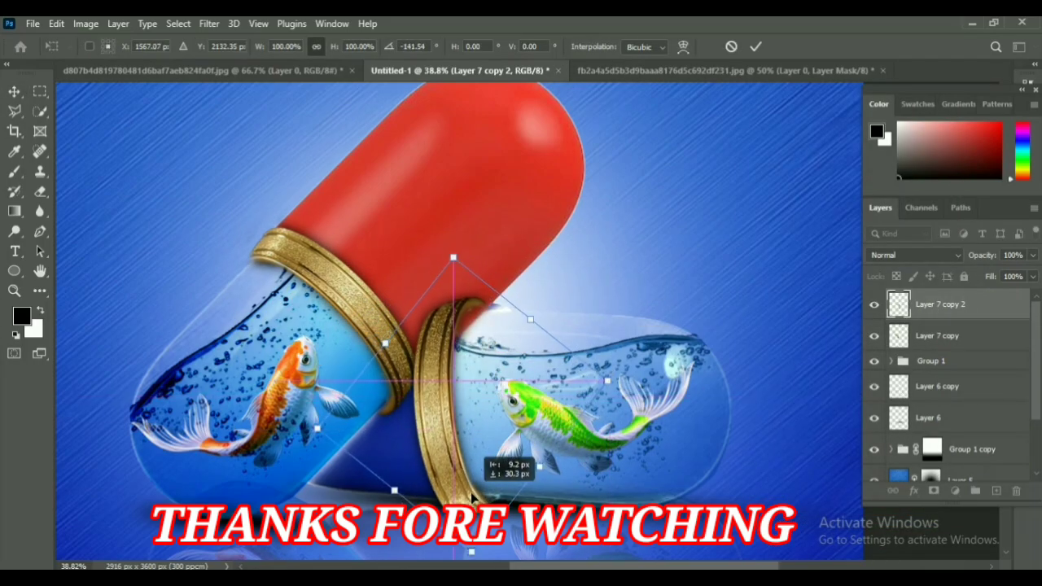
Fit the second band to the lying capsule's seam at about 98% width, 101% height, -138.5° rotation and -4° horizontal skew.
{"action": "left_click_drag", "start_coordinate": [633, 375], "coordinate": [640, 403]}
{"action": "left_click_drag", "start_coordinate": [487, 516], "coordinate": [481, 507]}
{"action": "left_click_drag", "start_coordinate": [551, 516], "coordinate": [565, 502]}
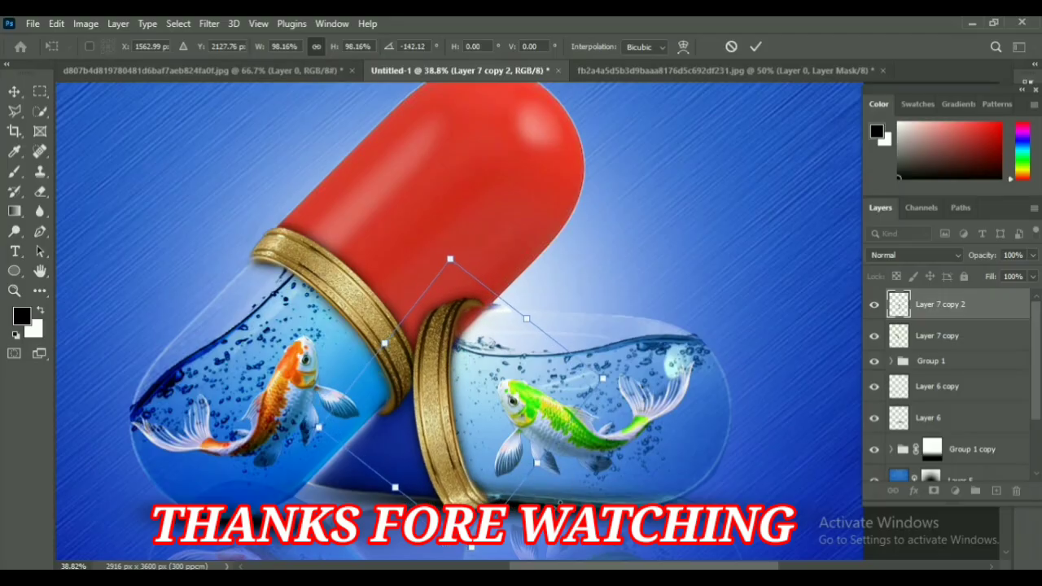
{"action": "left_click_drag", "start_coordinate": [639, 382], "coordinate": [641, 396]}
{"action": "left_click_drag", "start_coordinate": [542, 418], "coordinate": [559, 414]}
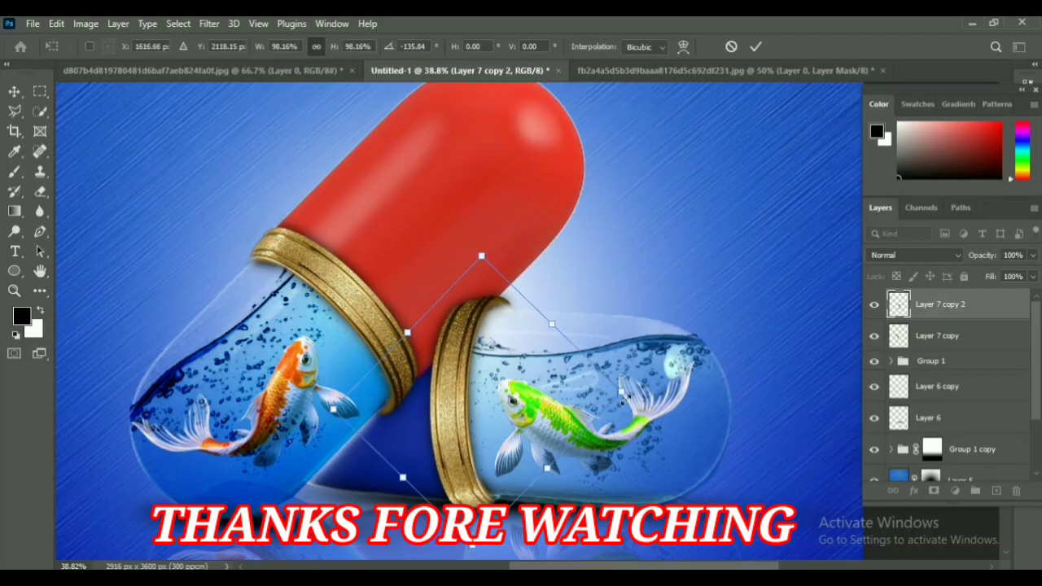
{"action": "left_click_drag", "start_coordinate": [623, 395], "coordinate": [641, 392]}
{"action": "left_click_drag", "start_coordinate": [499, 430], "coordinate": [485, 429]}
{"action": "left_click_drag", "start_coordinate": [486, 246], "coordinate": [486, 264]}
{"action": "left_click_drag", "start_coordinate": [476, 554], "coordinate": [477, 545]}
{"action": "left_click_drag", "start_coordinate": [328, 409], "coordinate": [364, 415]}
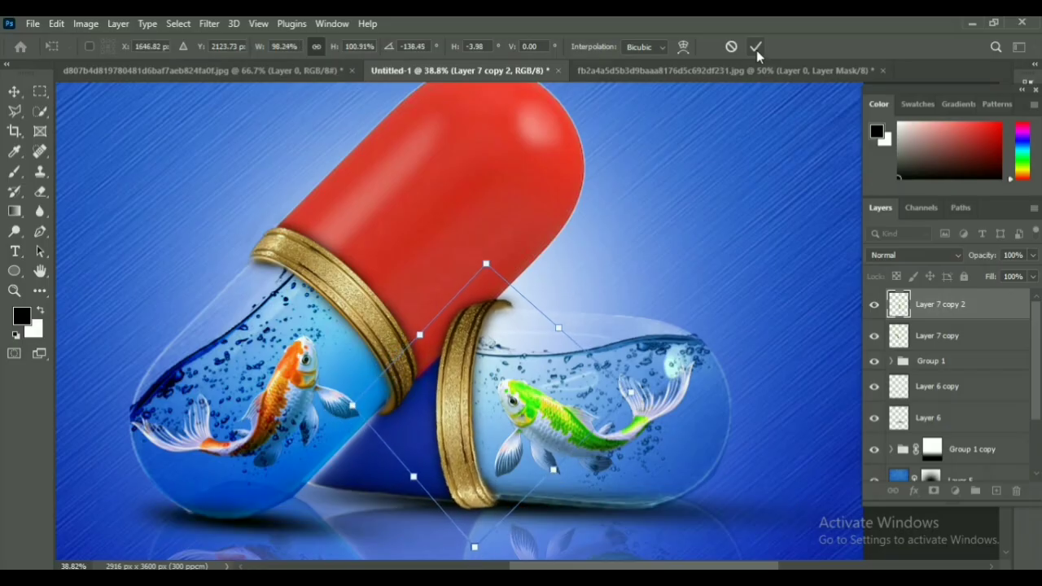
{"action": "left_click", "coordinate": [756, 47]}
Add a layer mask to the second band and hide its overlap on the red capsule with a soft 125 px eraser.
{"action": "left_click", "coordinate": [934, 492]}
{"action": "key", "text": "x"}
{"action": "key", "text": "e"}
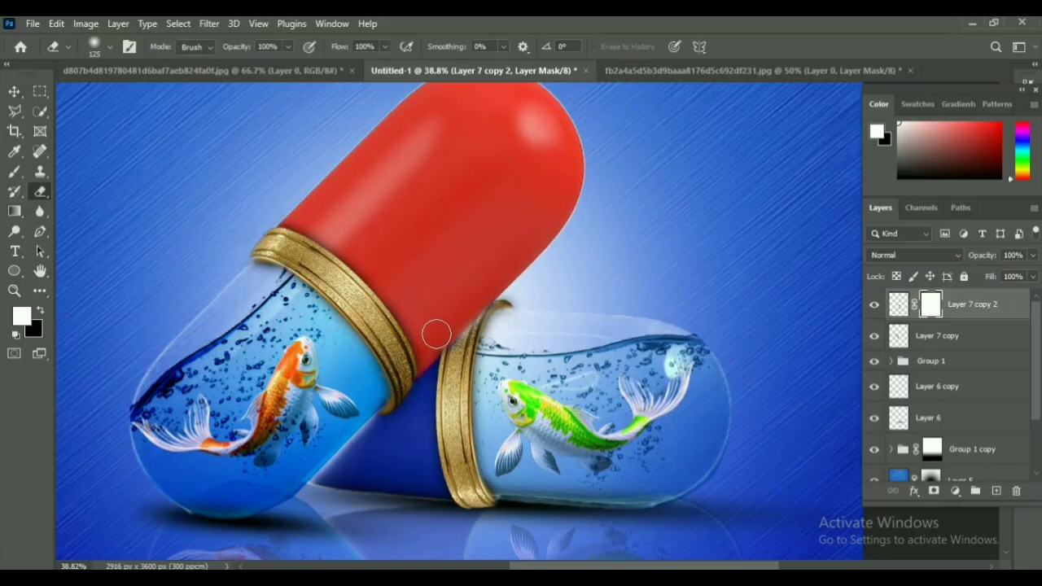
{"action": "mouse_move", "coordinate": [485, 279]}
{"action": "left_mouse_down"}
{"action": "mouse_move", "coordinate": [426, 293]}
{"action": "mouse_move", "coordinate": [432, 321]}
{"action": "left_mouse_up"}
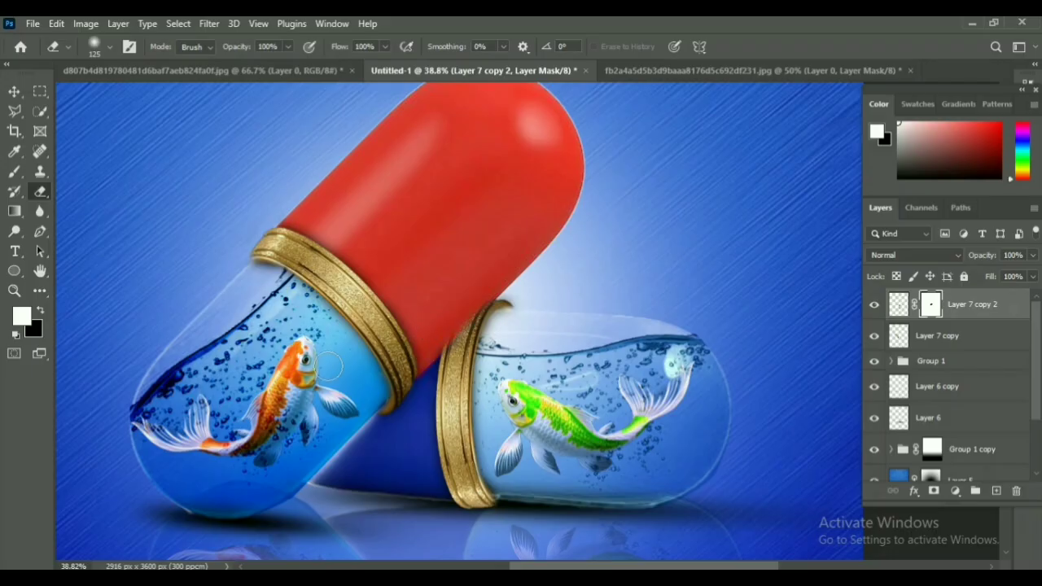
Add a new layer above the second gold band and clip it to the band.
{"action": "left_click", "coordinate": [997, 491]}
{"action": "right_click", "coordinate": [944, 304]}
{"action": "left_click", "coordinate": [843, 329]}
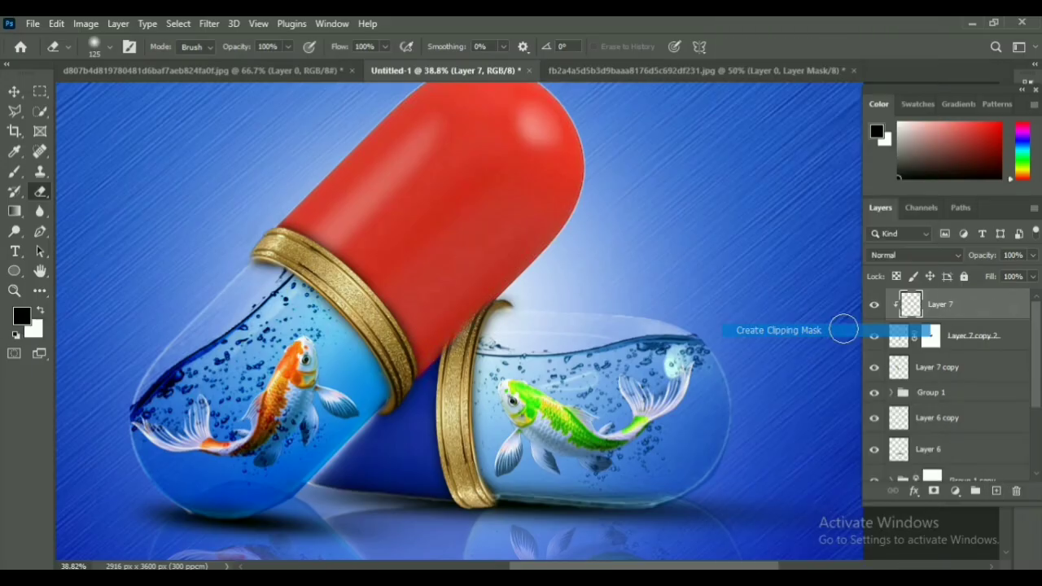
Paint a black shadow on the second band's upper end beneath the red capsule with a soft 100 px brush at 42% opacity.
{"action": "key", "text": "b"}
{"action": "left_click", "coordinate": [349, 46]}
{"action": "left_click", "coordinate": [310, 65]}
{"action": "left_click", "coordinate": [437, 336]}
{"action": "left_click_drag", "start_coordinate": [437, 336], "coordinate": [453, 331]}
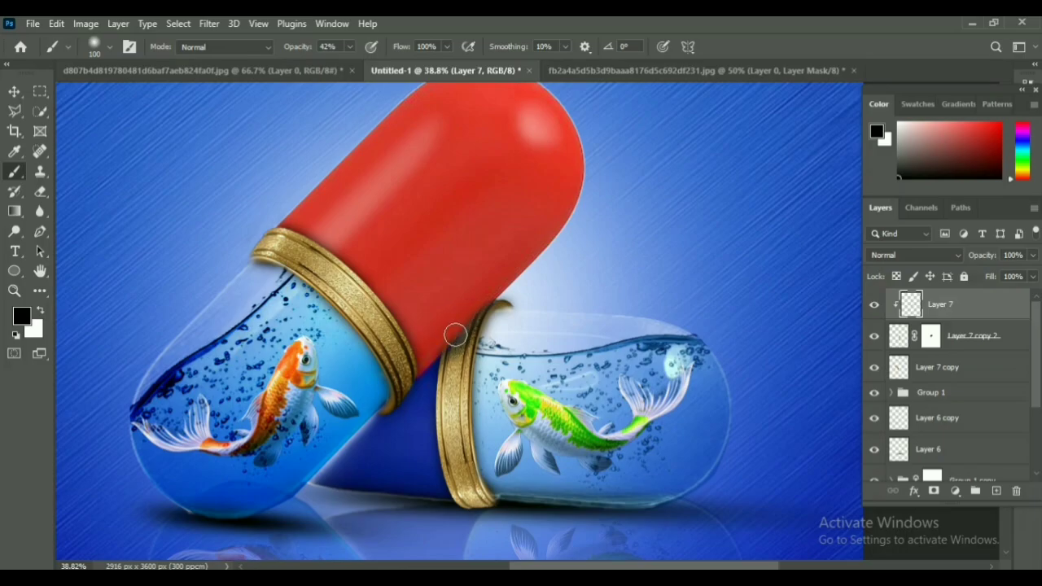
{"action": "left_click_drag", "start_coordinate": [461, 339], "coordinate": [487, 286]}
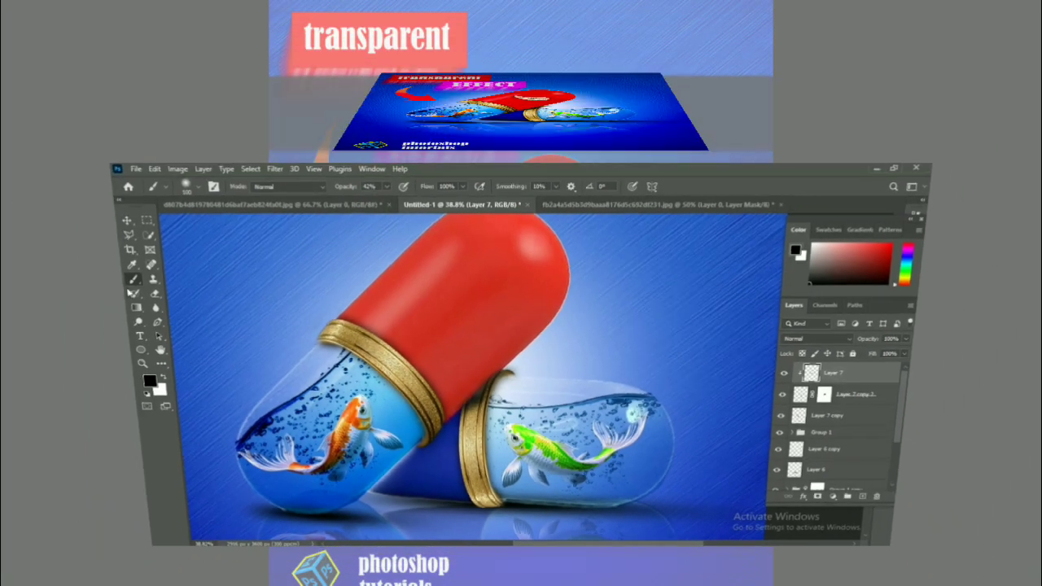